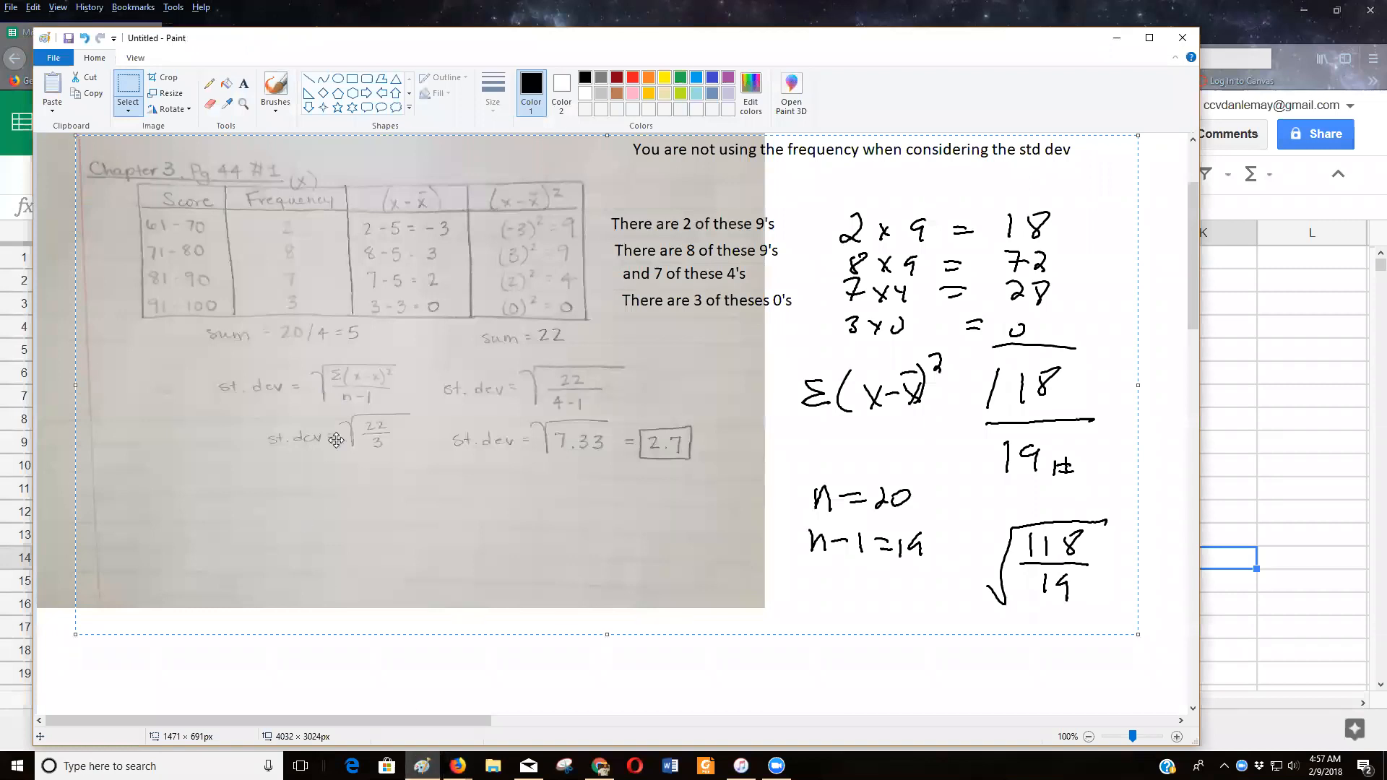
Step: Move the selected worksheet image with its handwritten notes farther right and down on the Paint canvas
scroll(282, 361, "up", 2)
left_click_drag(283, 376, 576, 290)
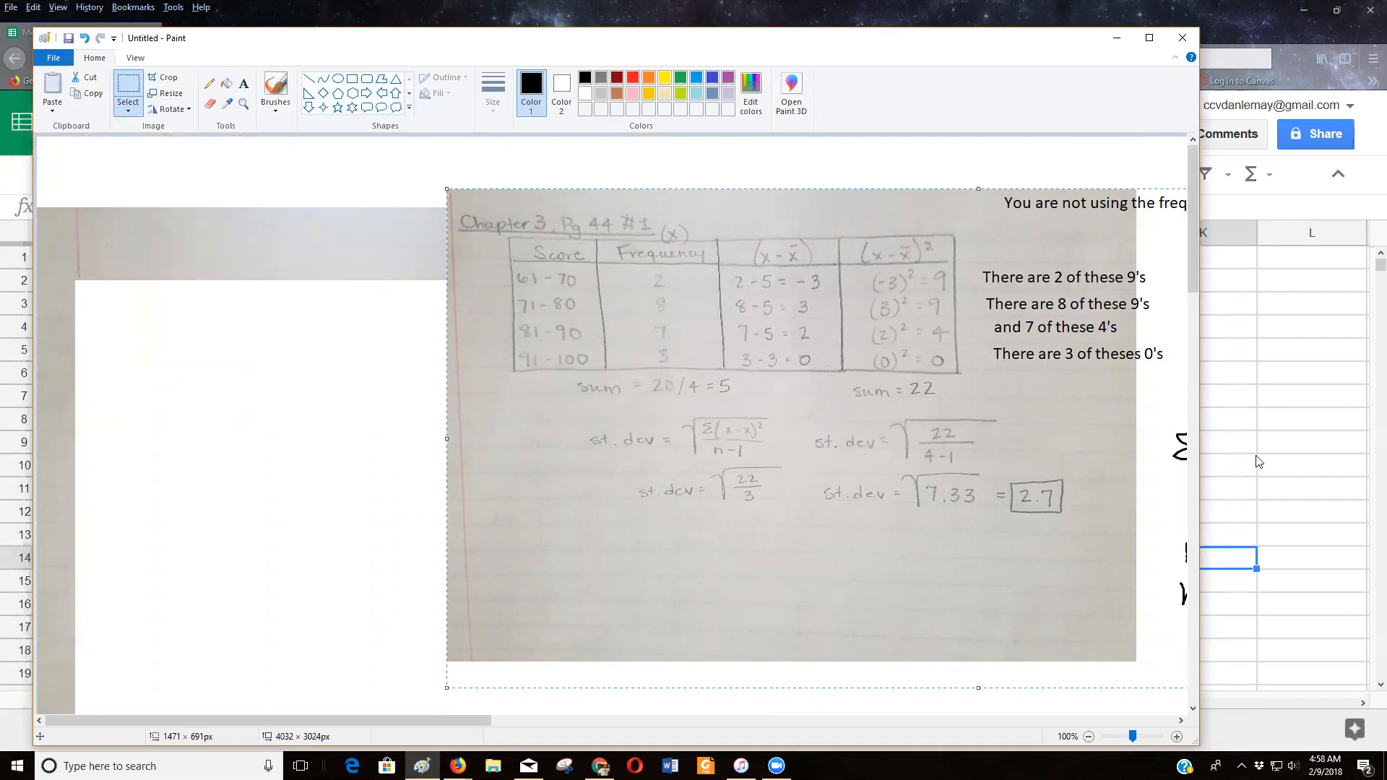
Step: Switch to the Google Sheets spreadsheet "Mean and std dev of grouped data" and open Sheet3
left_click(1273, 444)
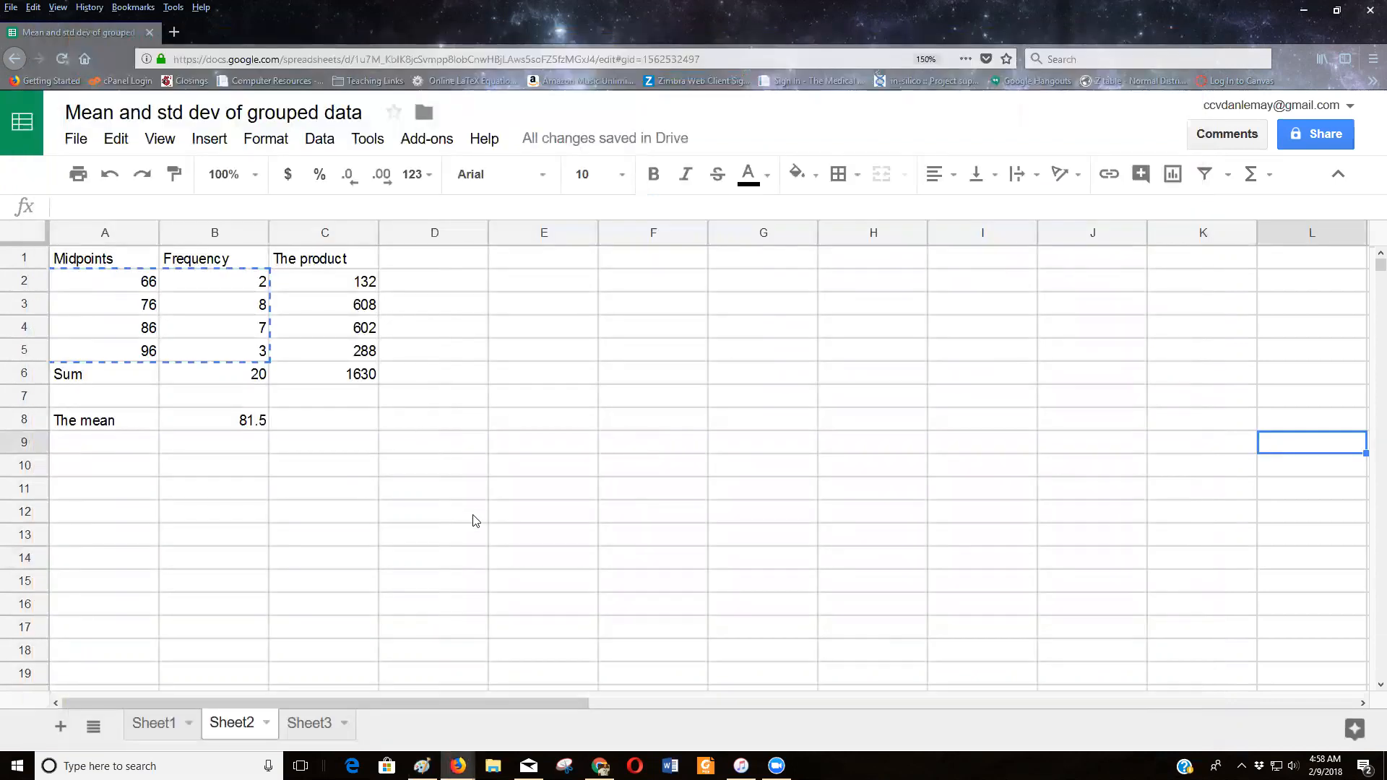
left_click(301, 723)
left_click(219, 418)
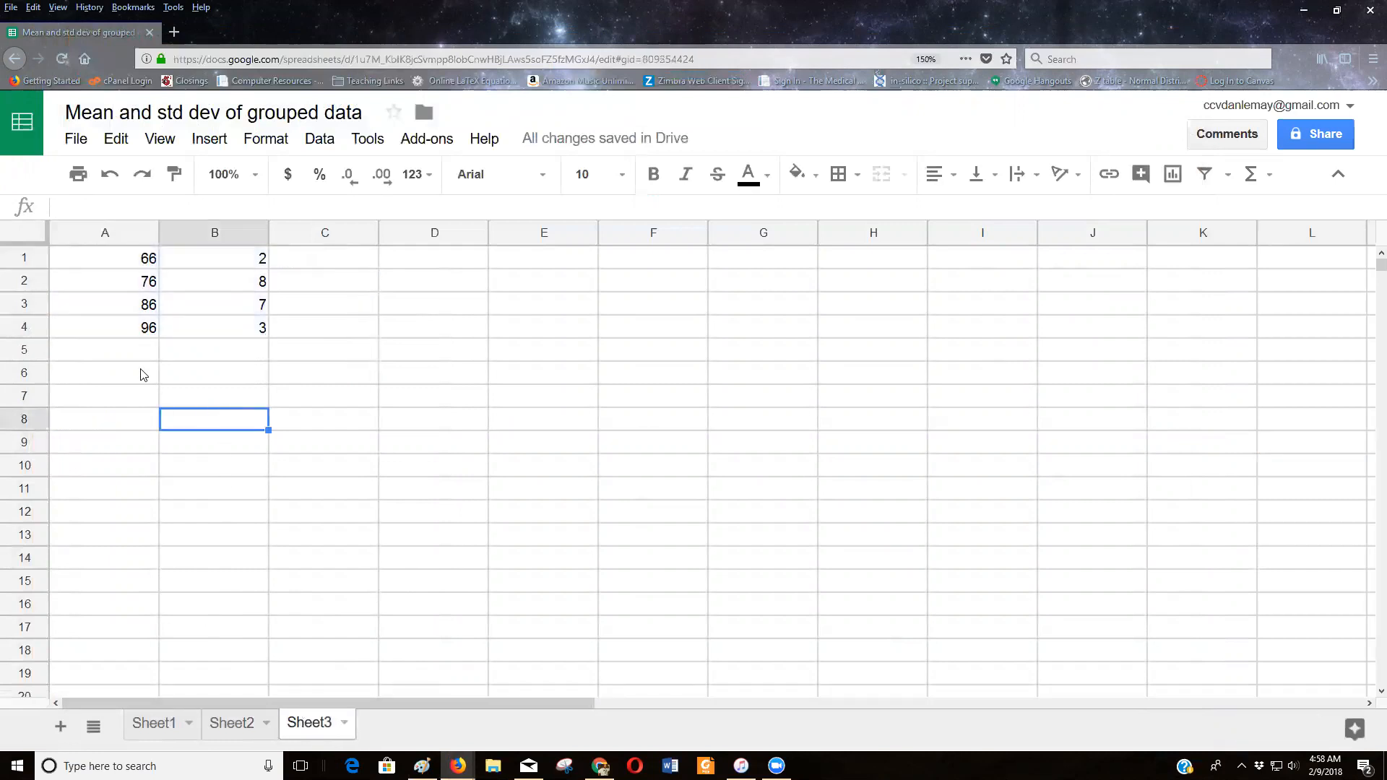
Step: Start the expanded data list in column D by entering 66 in cells D1 and D2
left_click(426, 257)
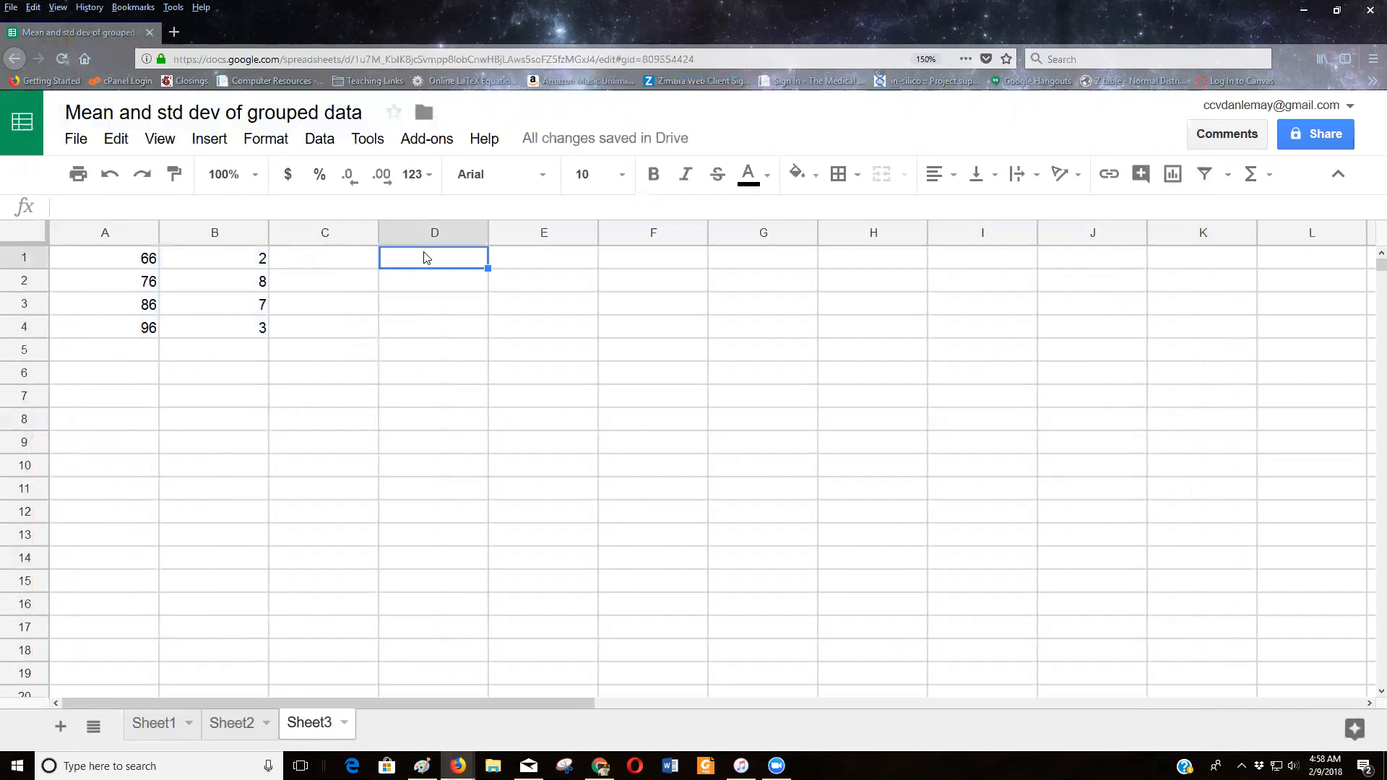
type("66")
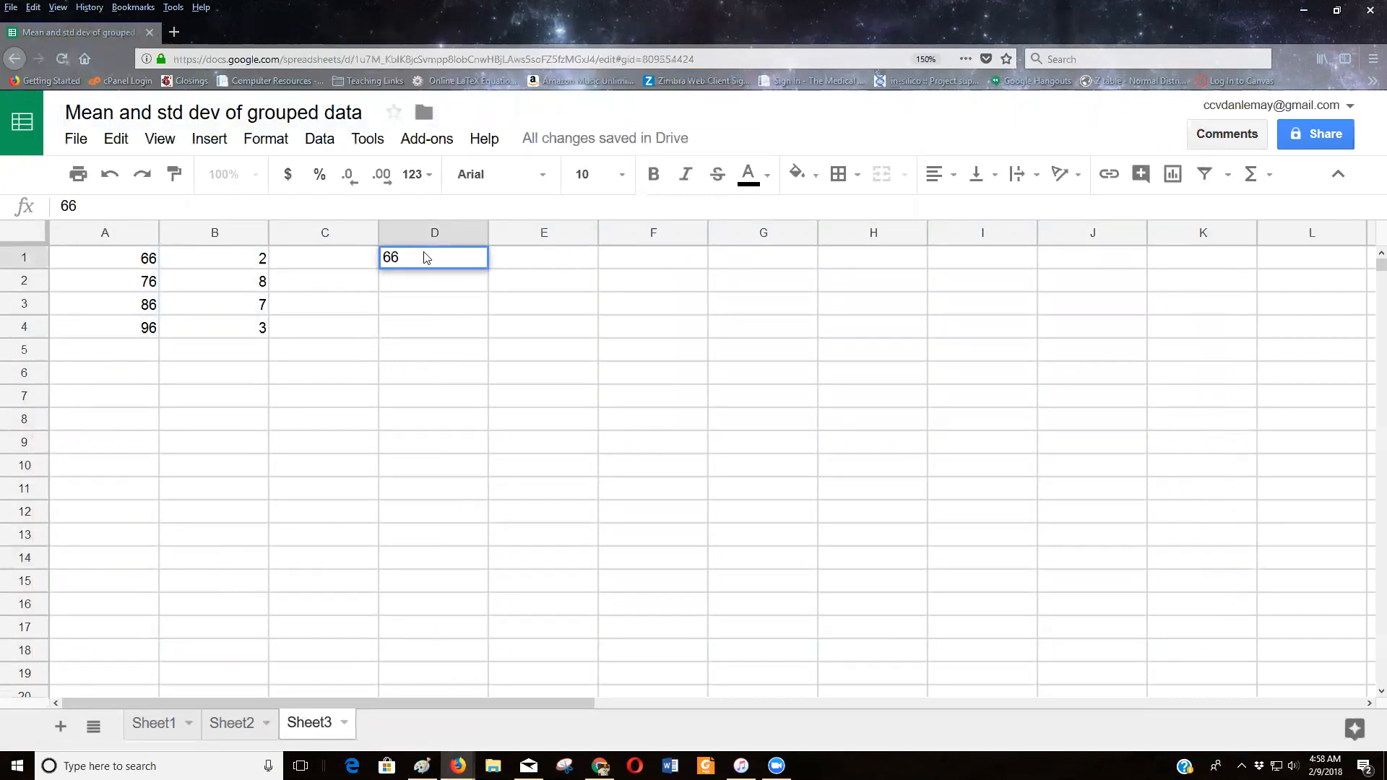
key("Return")
type("66")
key("Return")
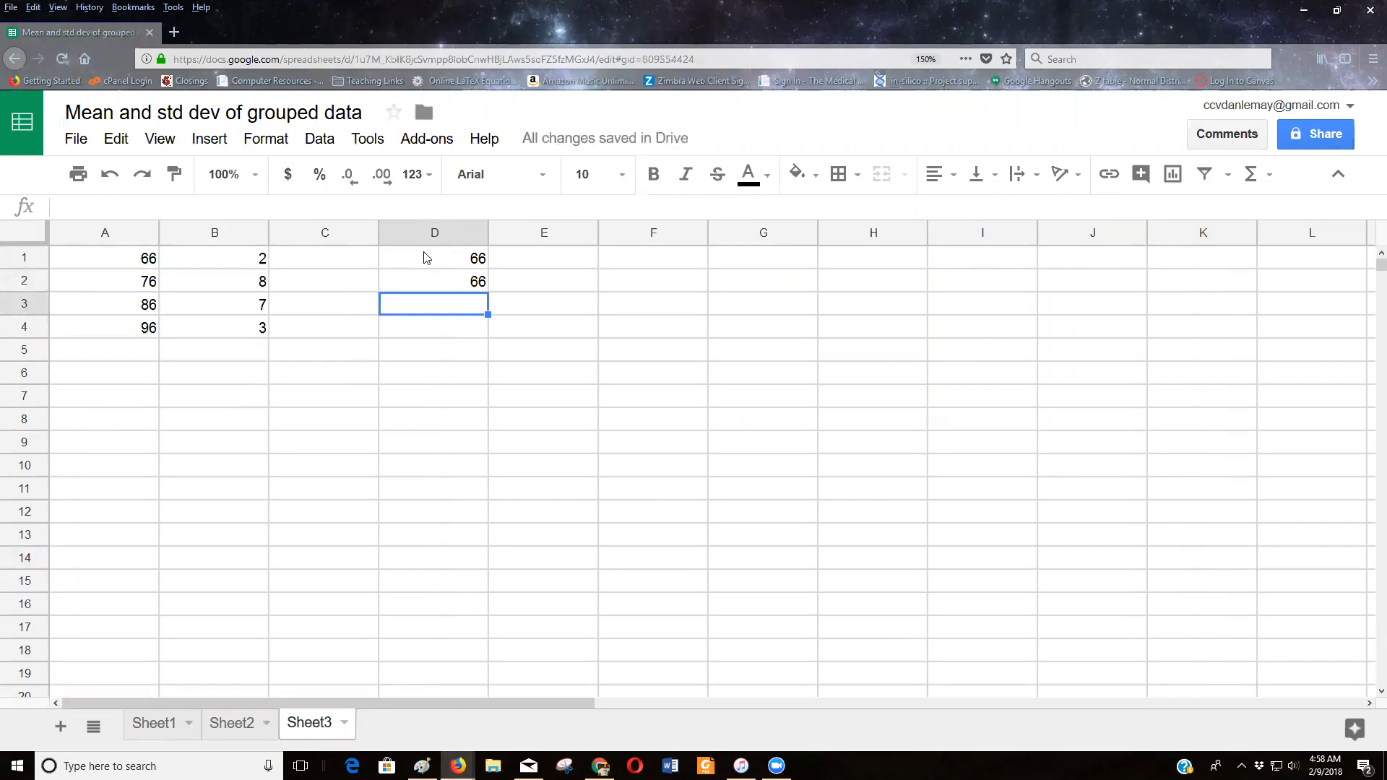
Step: Continue the list in column D with the value 76 in each of cells D3 through D6
type("76")
key("Return")
type("76")
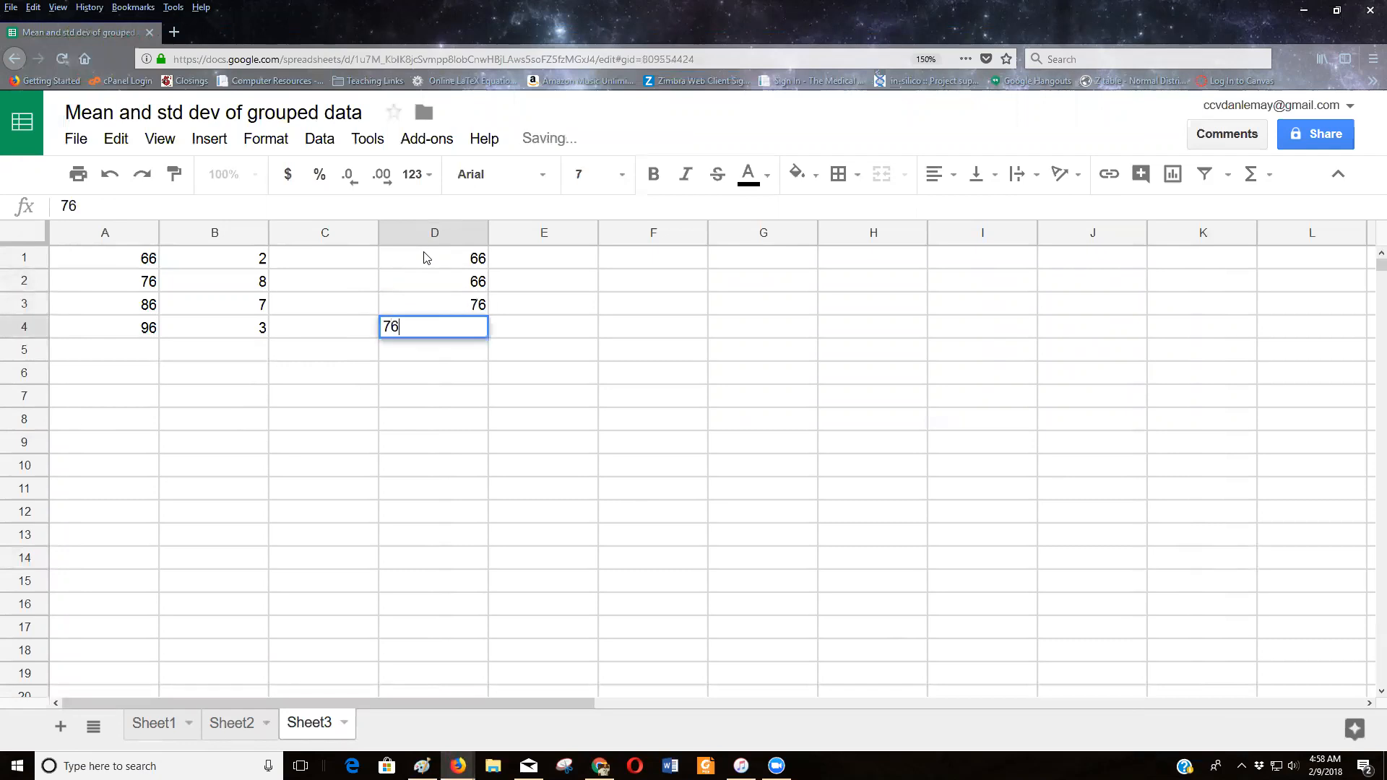
key("Return")
type("76")
key("Return")
type("76")
key("Return")
Step: Copy the four 76 values in D3:D6 into D7:D10 to make eight entries of 76
left_click_drag(444, 304, 432, 365)
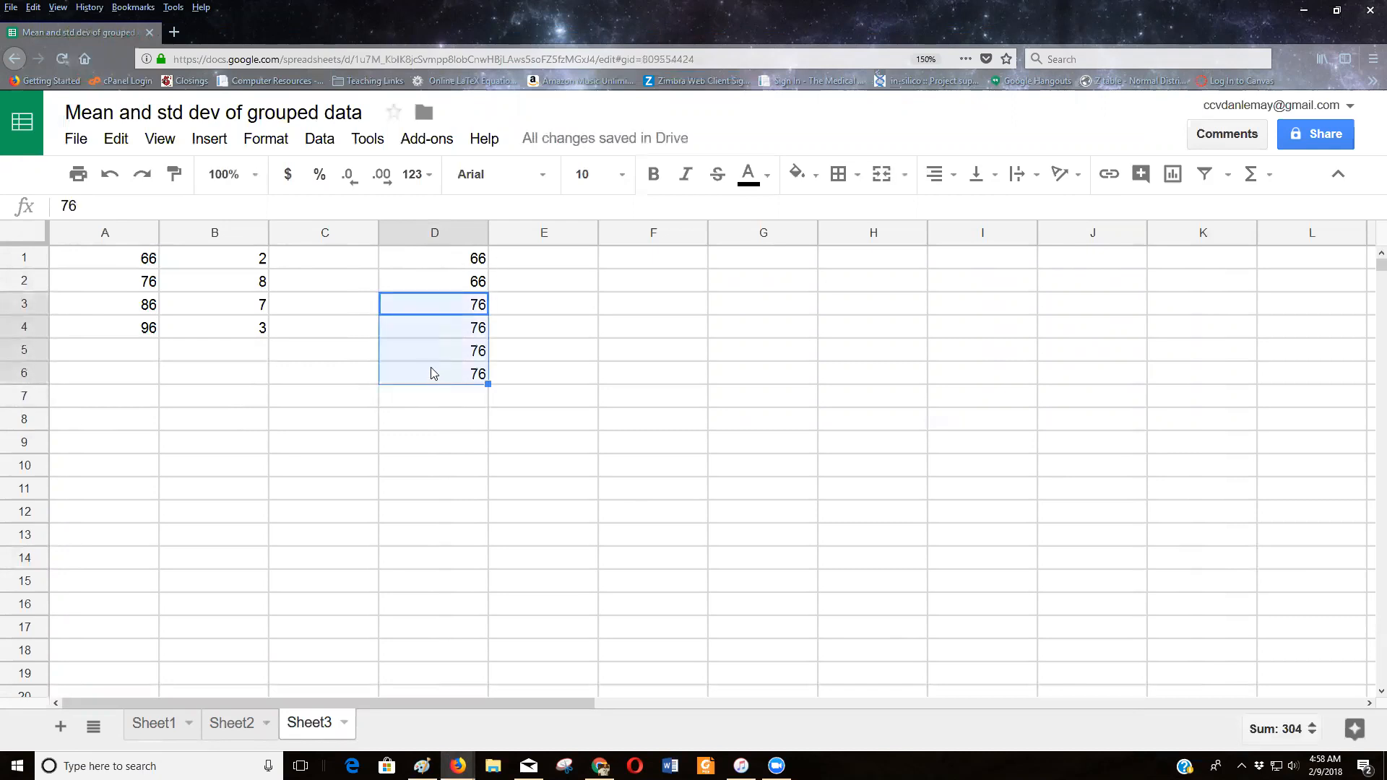
key("ctrl+c")
left_click(453, 402)
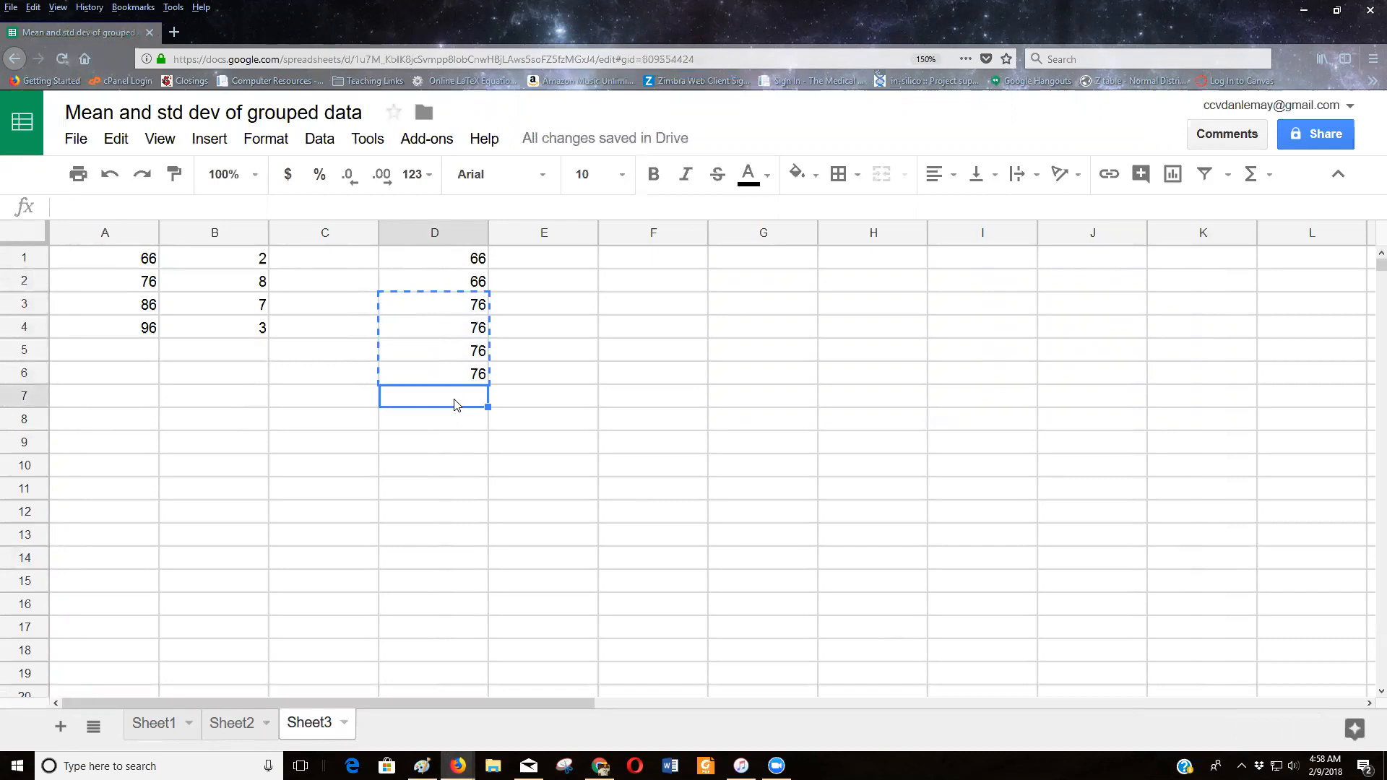
key("ctrl+v")
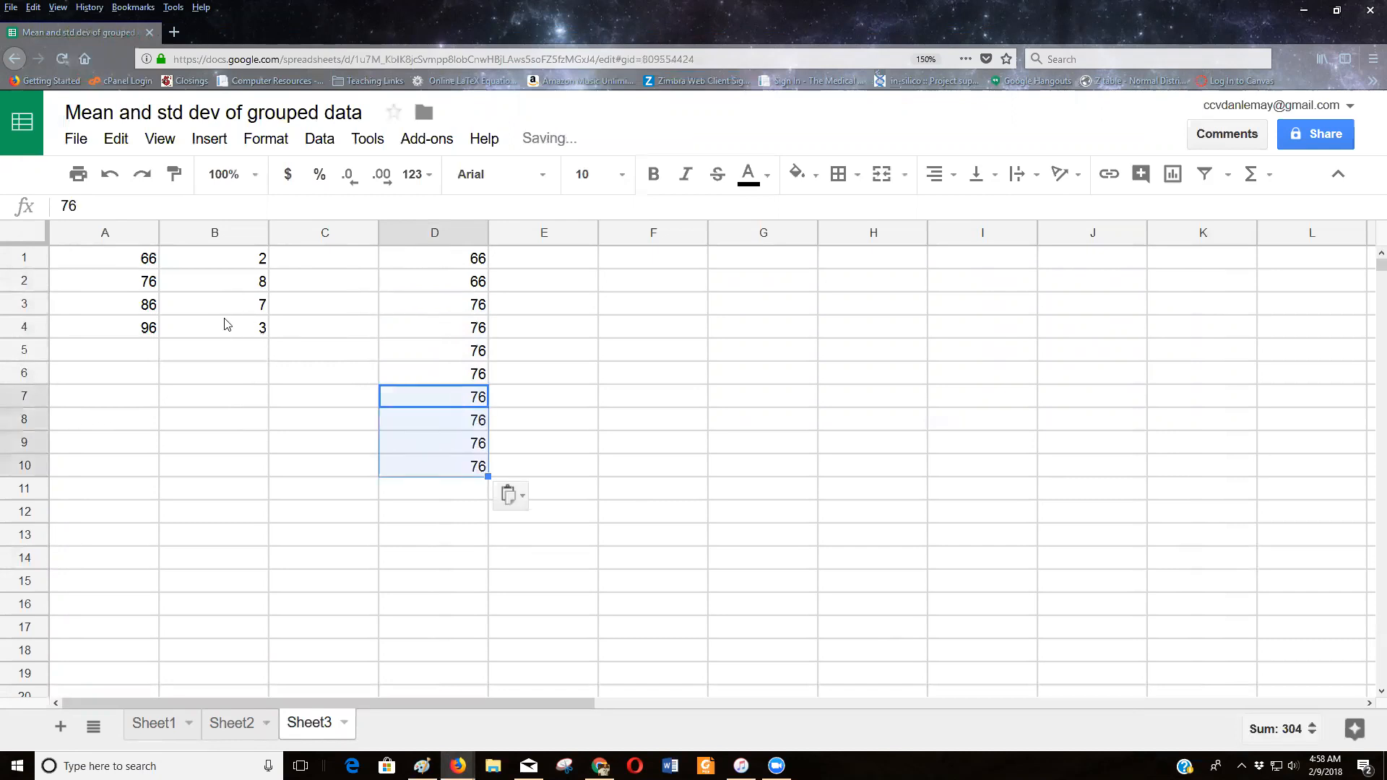
Step: Enter the value 86 in each of cells D11, D12 and D13
left_click(420, 500)
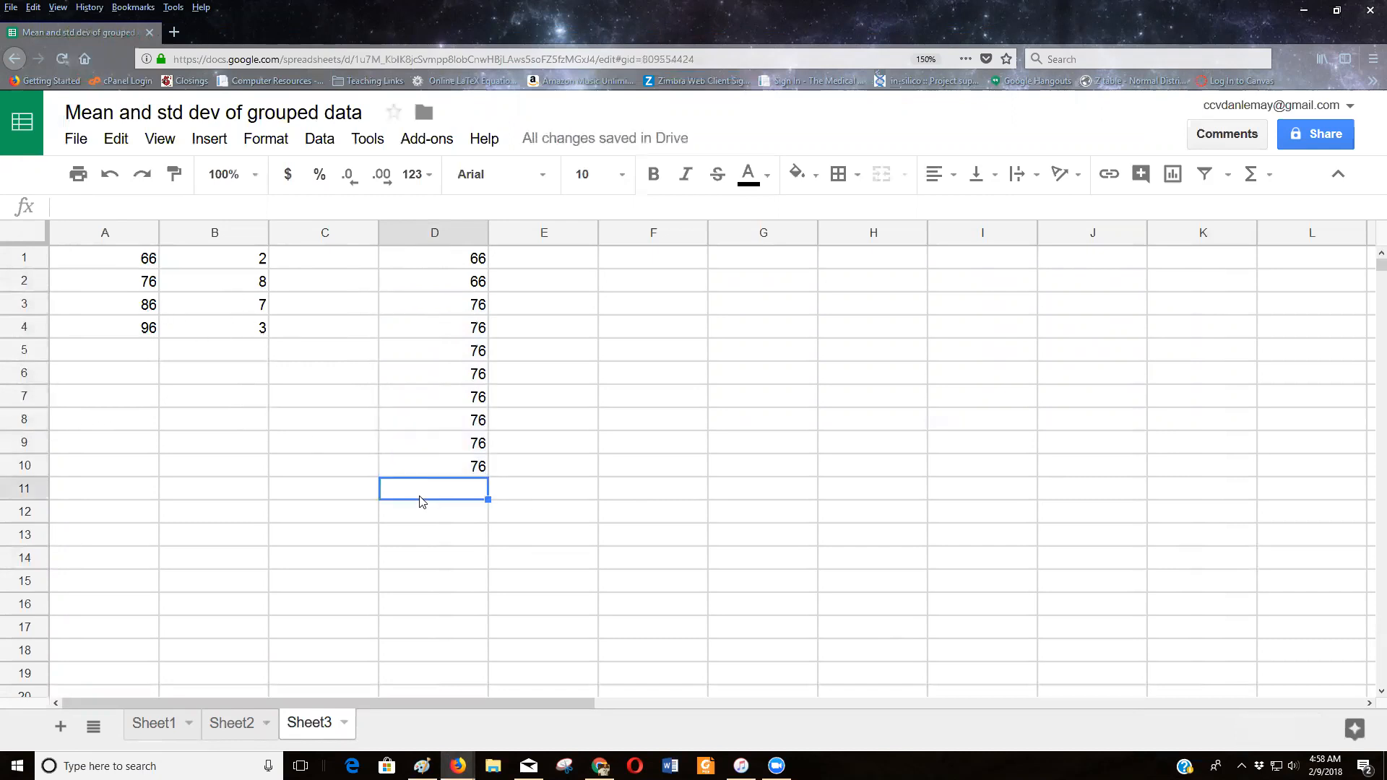
type("86")
key("Return")
type("86")
key("Return")
type("86")
key("Return")
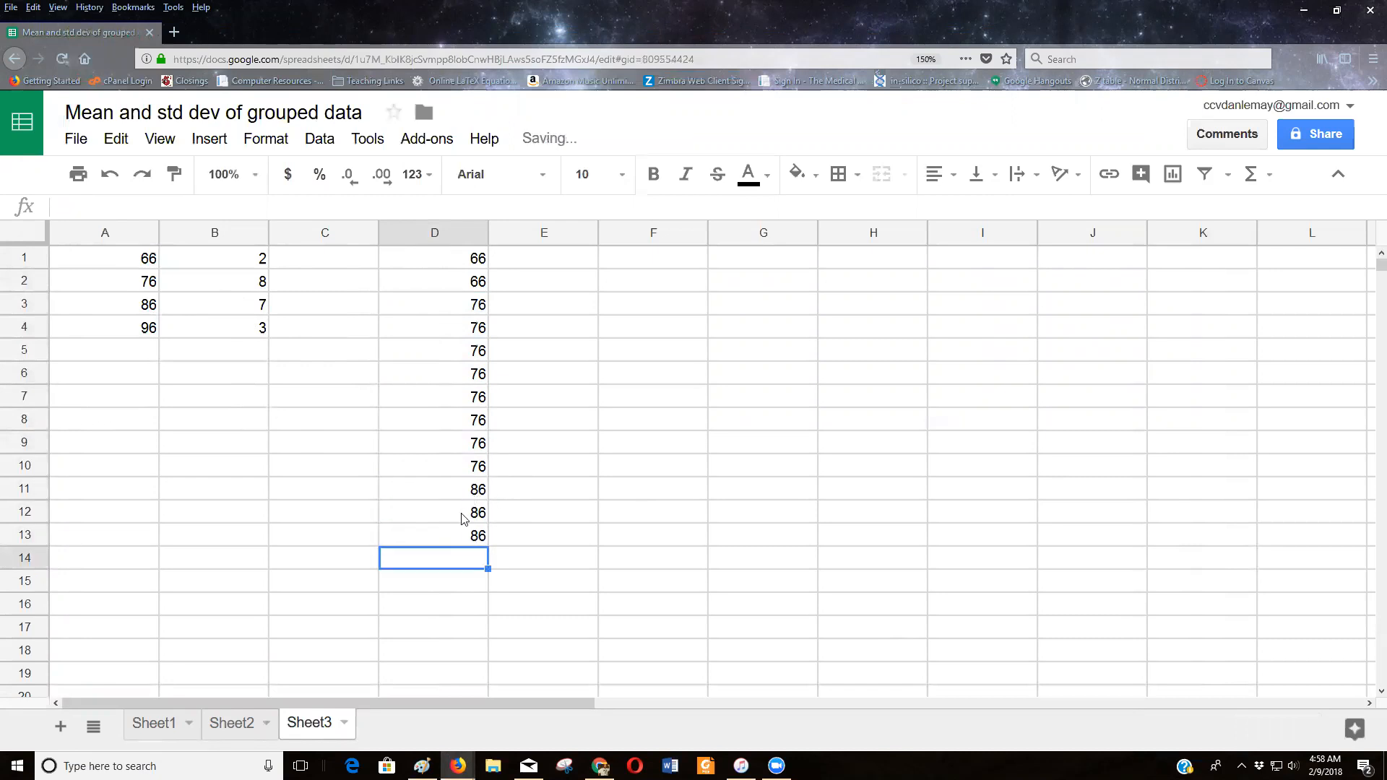
Step: Copy the 86 values in D11:D13 into D14:D16 and add one more 86 in D17
left_click_drag(462, 491, 464, 536)
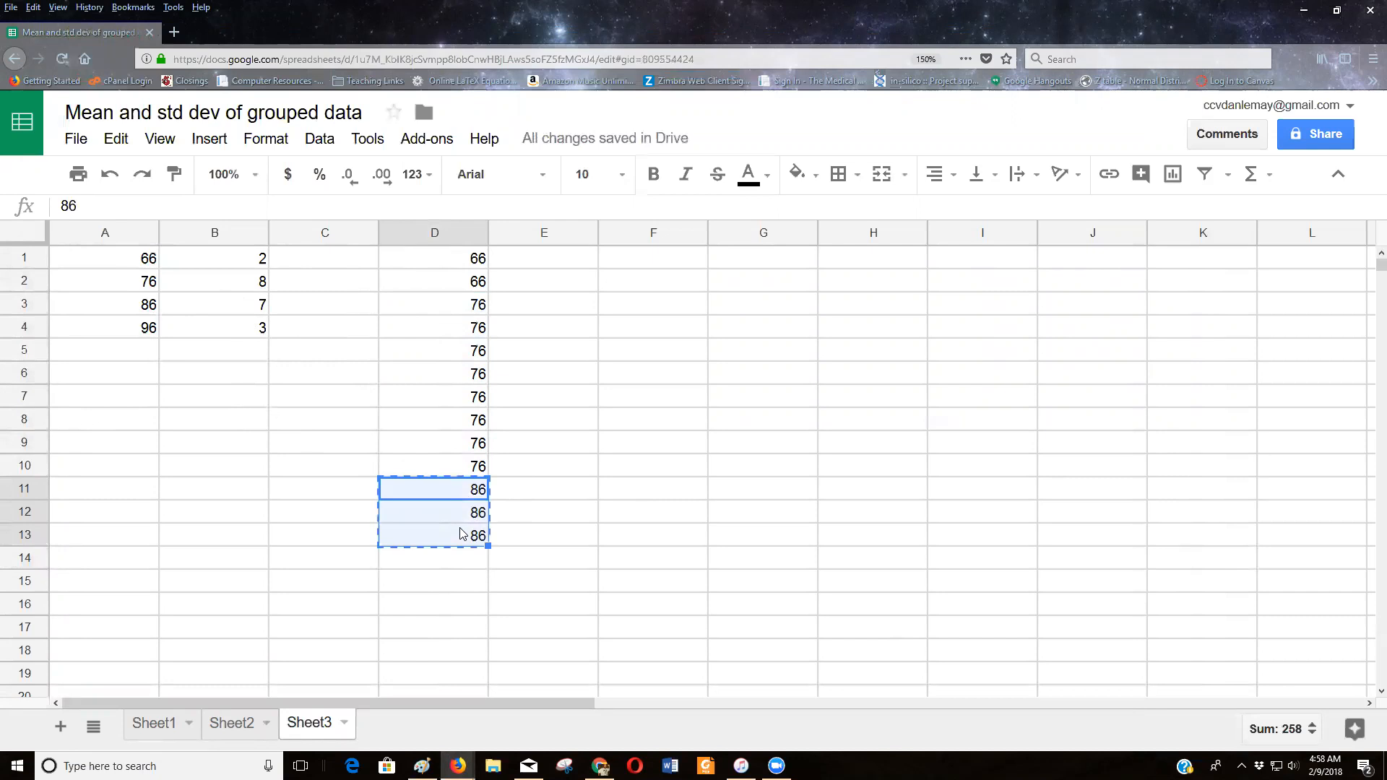
left_click(464, 567)
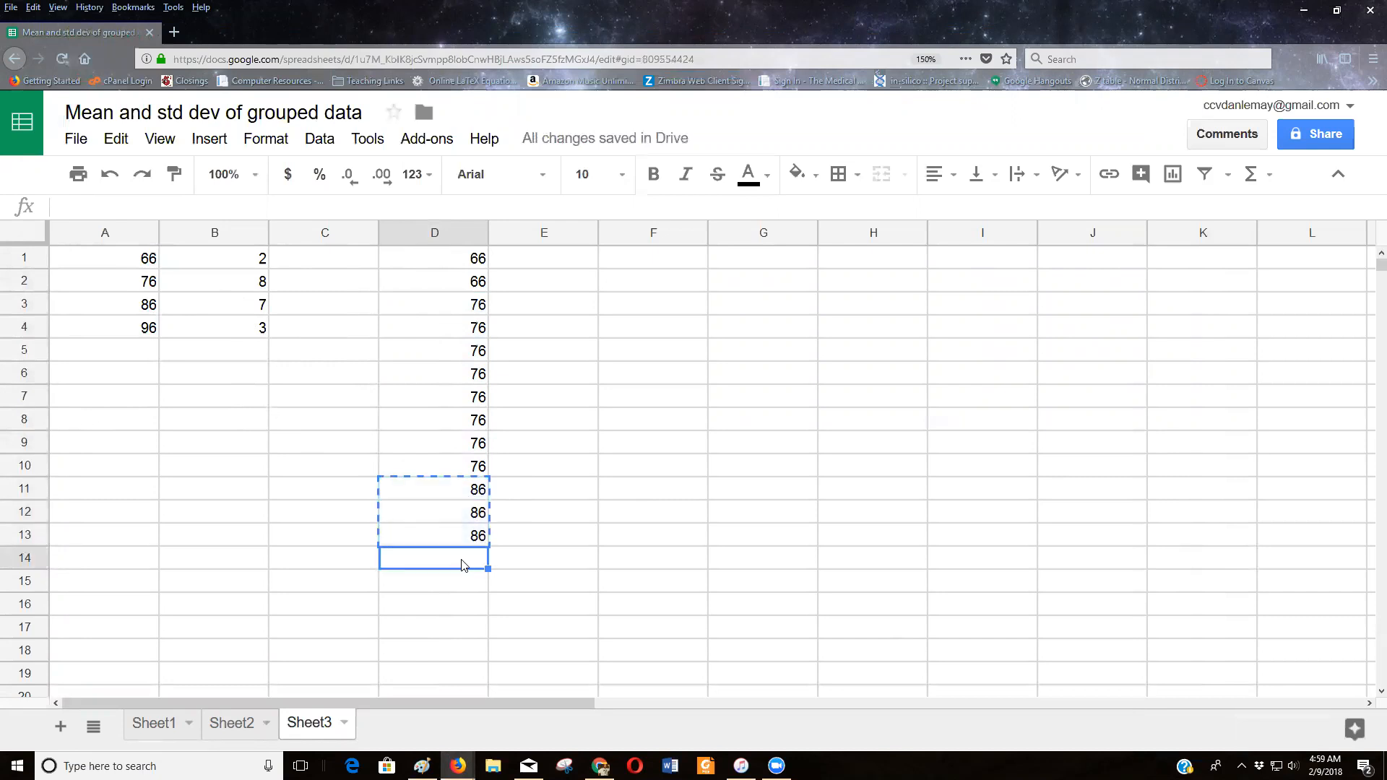
key("ctrl+v")
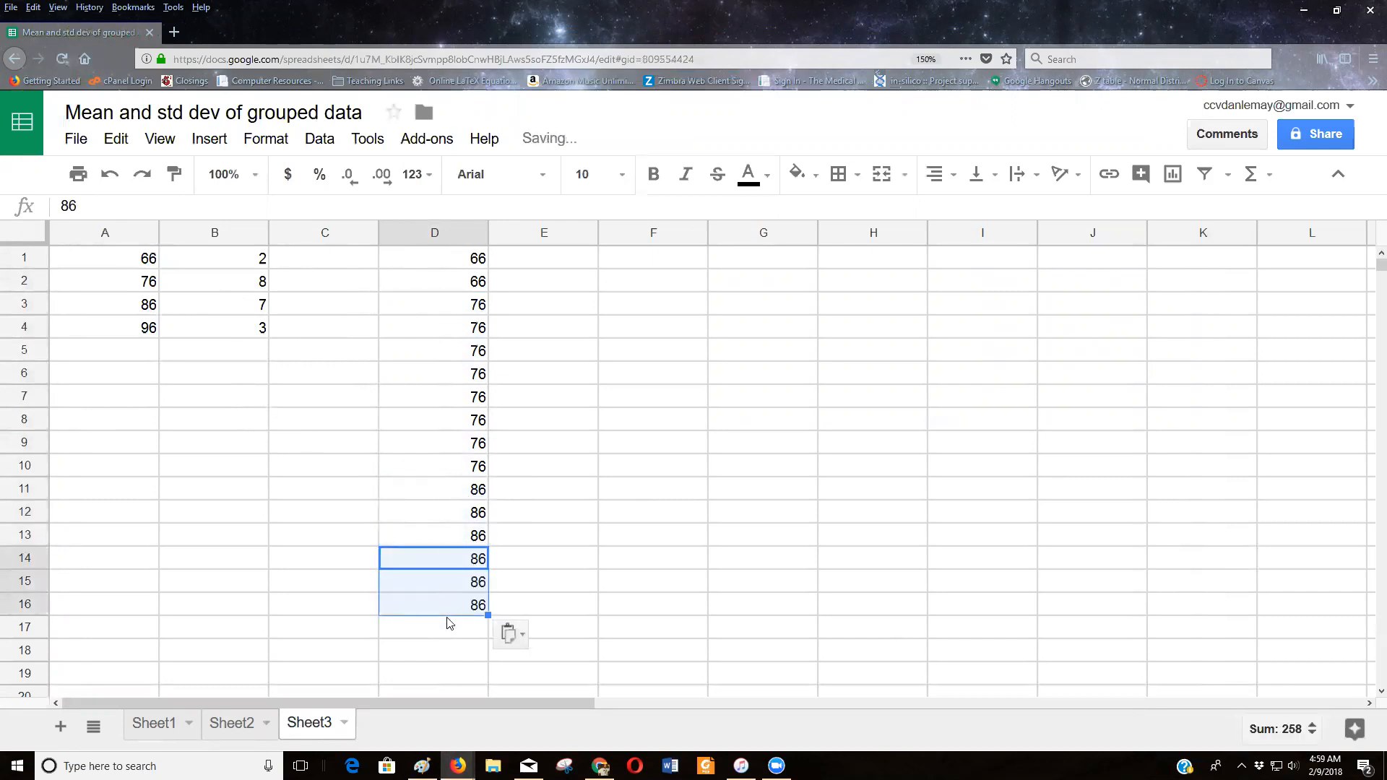
left_click(449, 627)
type("86")
key("Return")
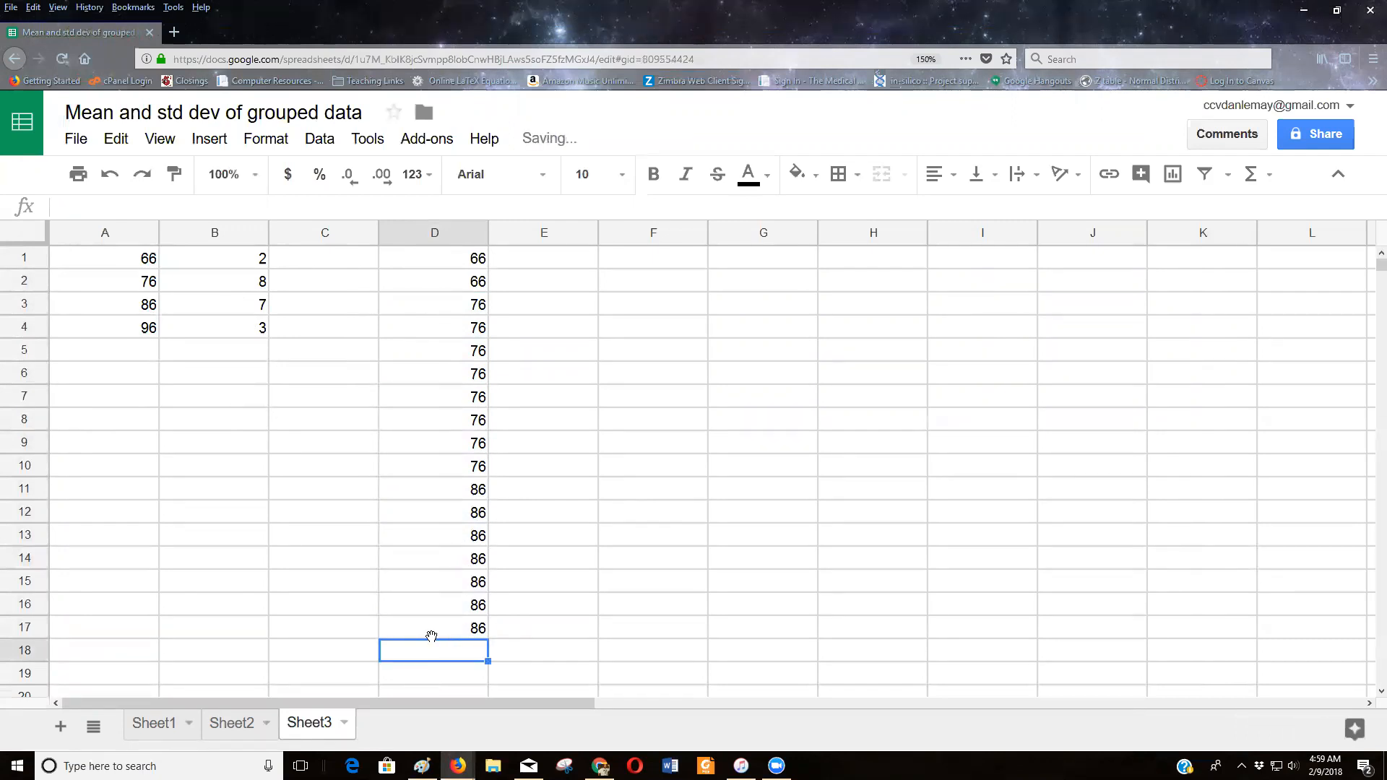
Step: Finish the list in column D with the value 96 in cells D18, D19 and D20
type("96")
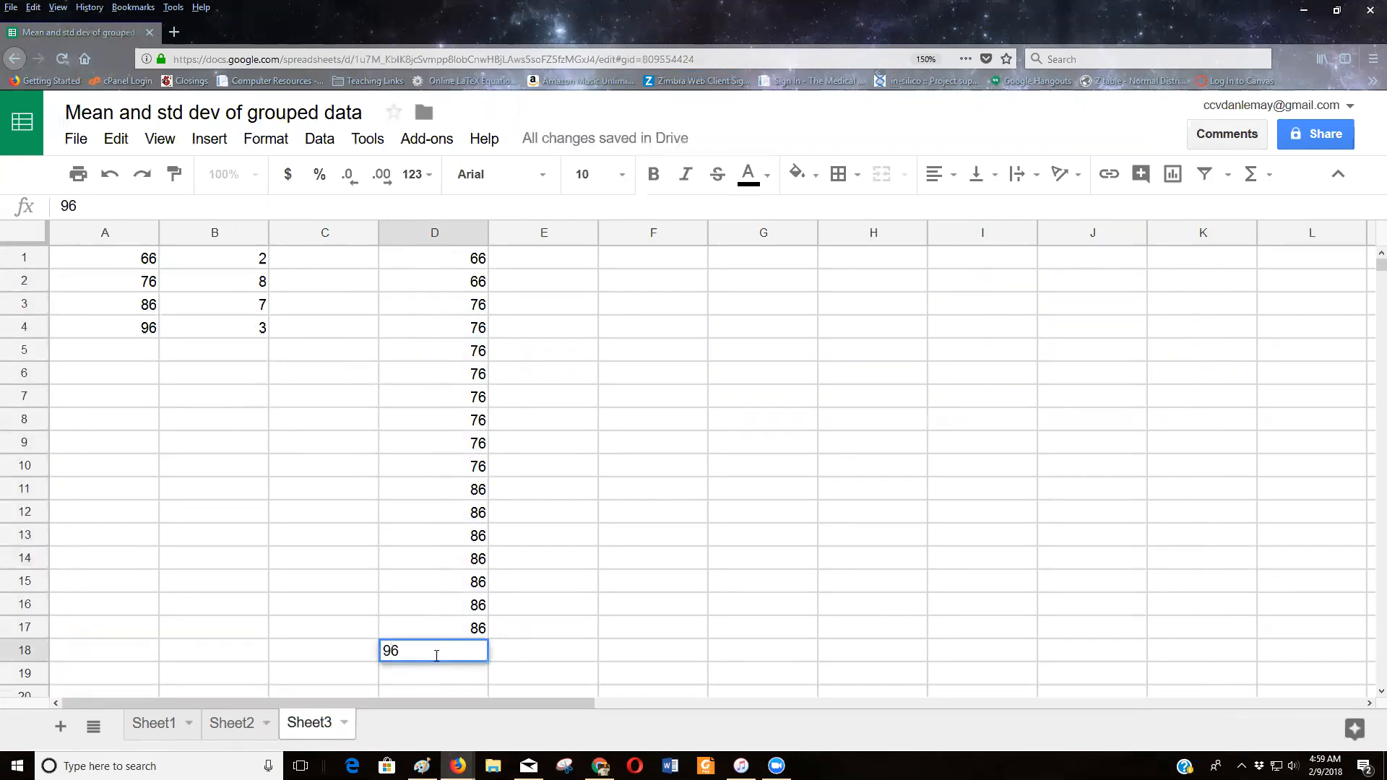
key("Return")
type("96")
key("Return")
type("96")
key("Return")
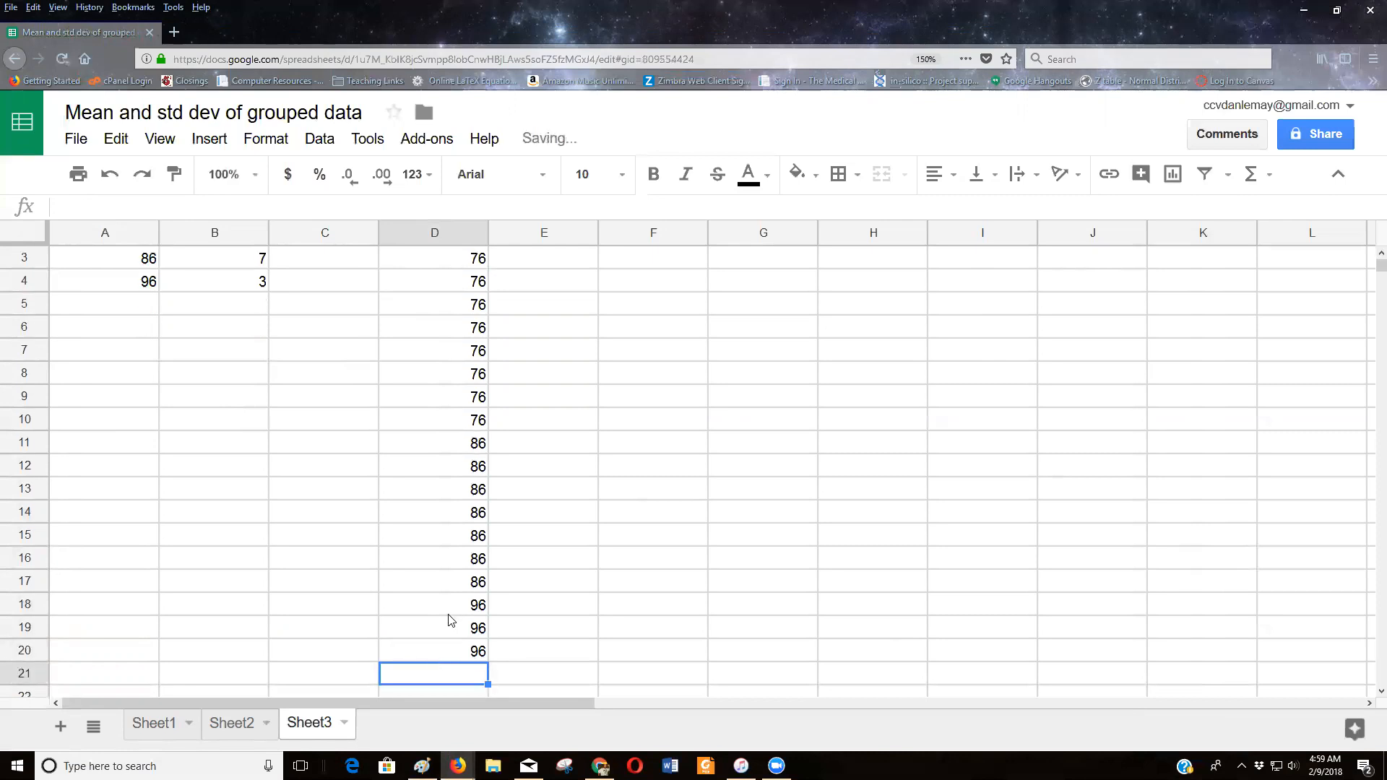
scroll(517, 535, "up", 1)
left_click(549, 514)
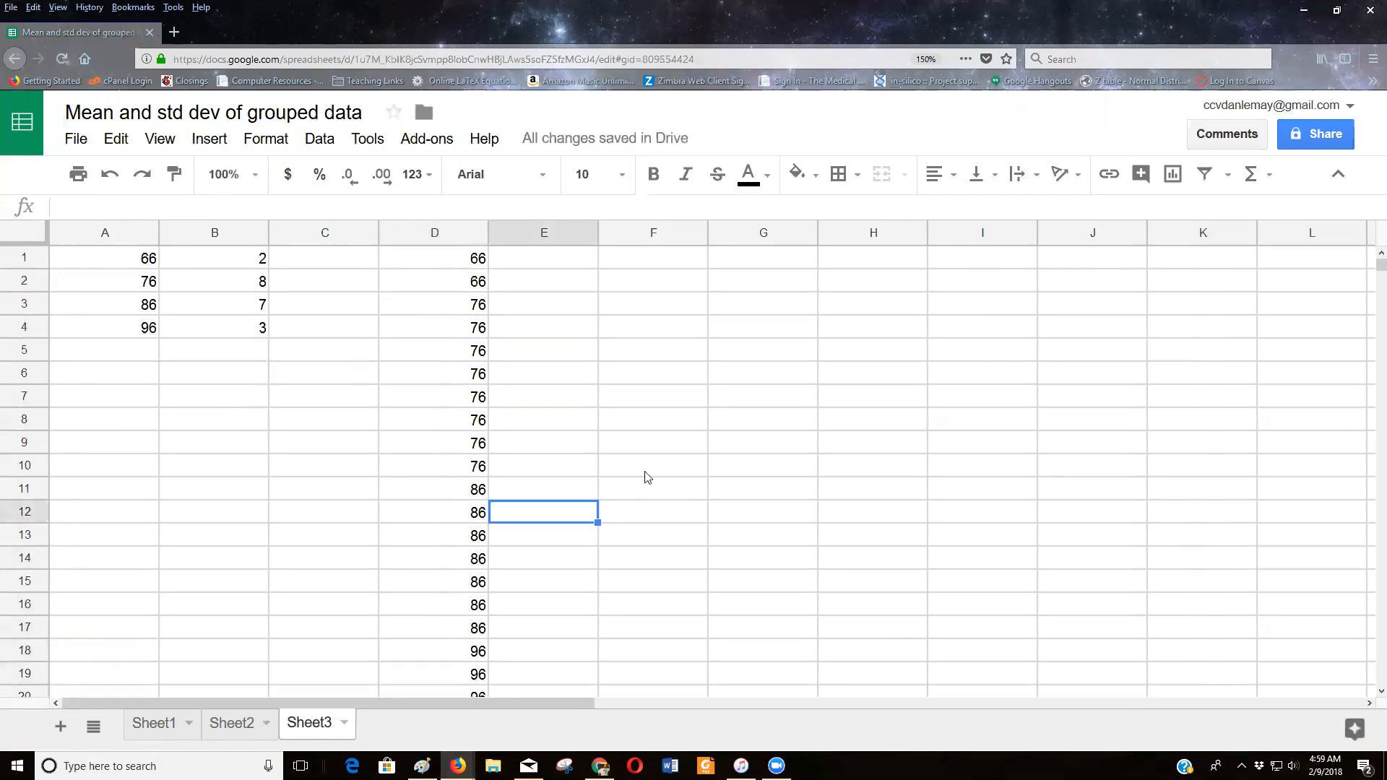
Step: Calculate the mean of D1:D20 in cell F5 with the AVERAGE function
left_click(634, 363)
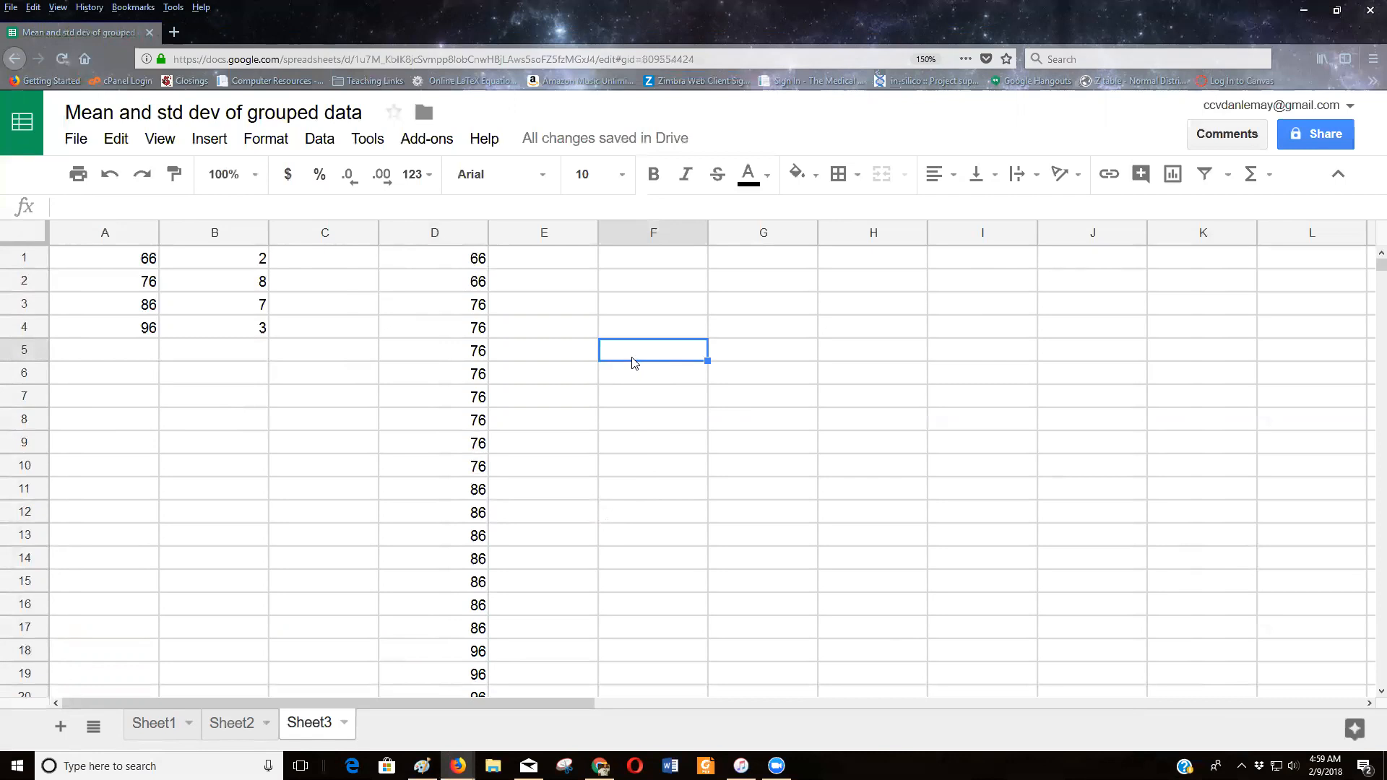
type("=")
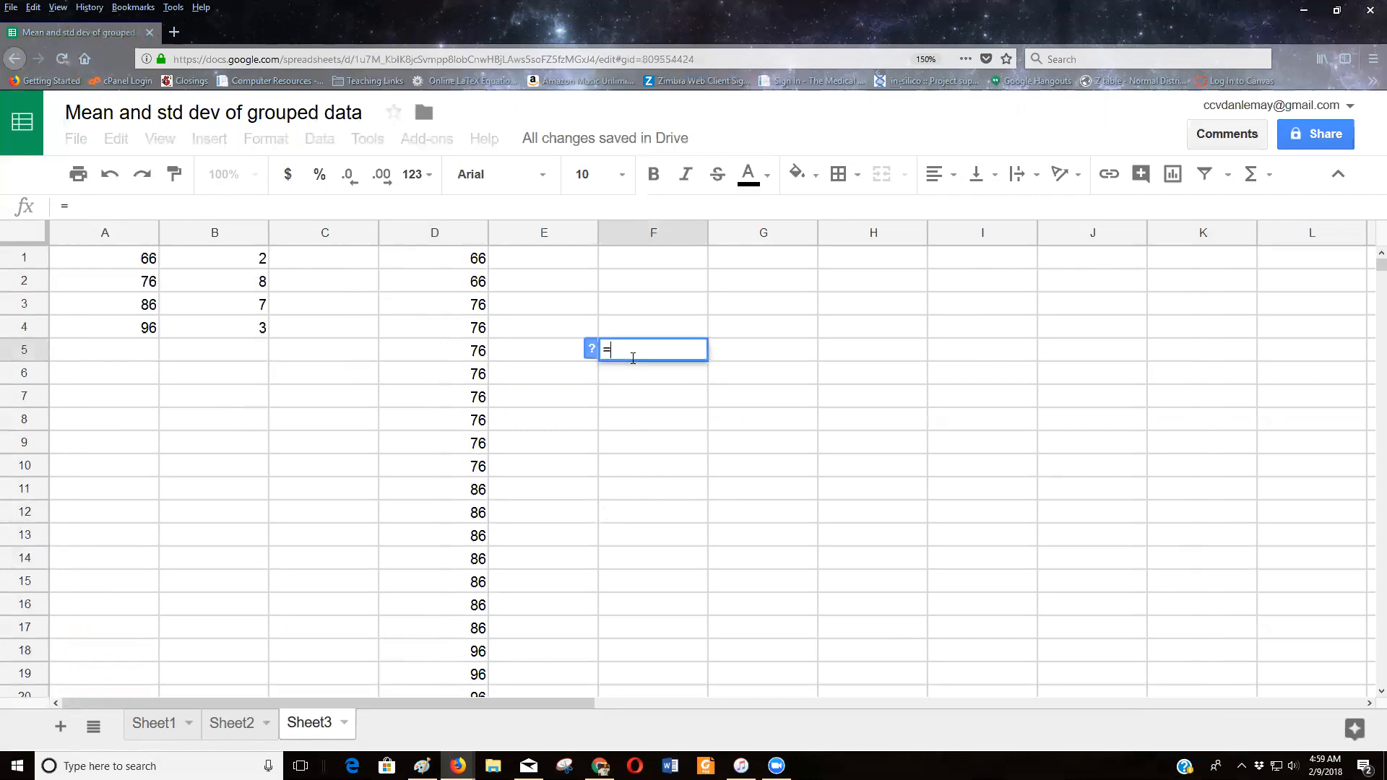
type("m")
key("BackSpace")
type("ave")
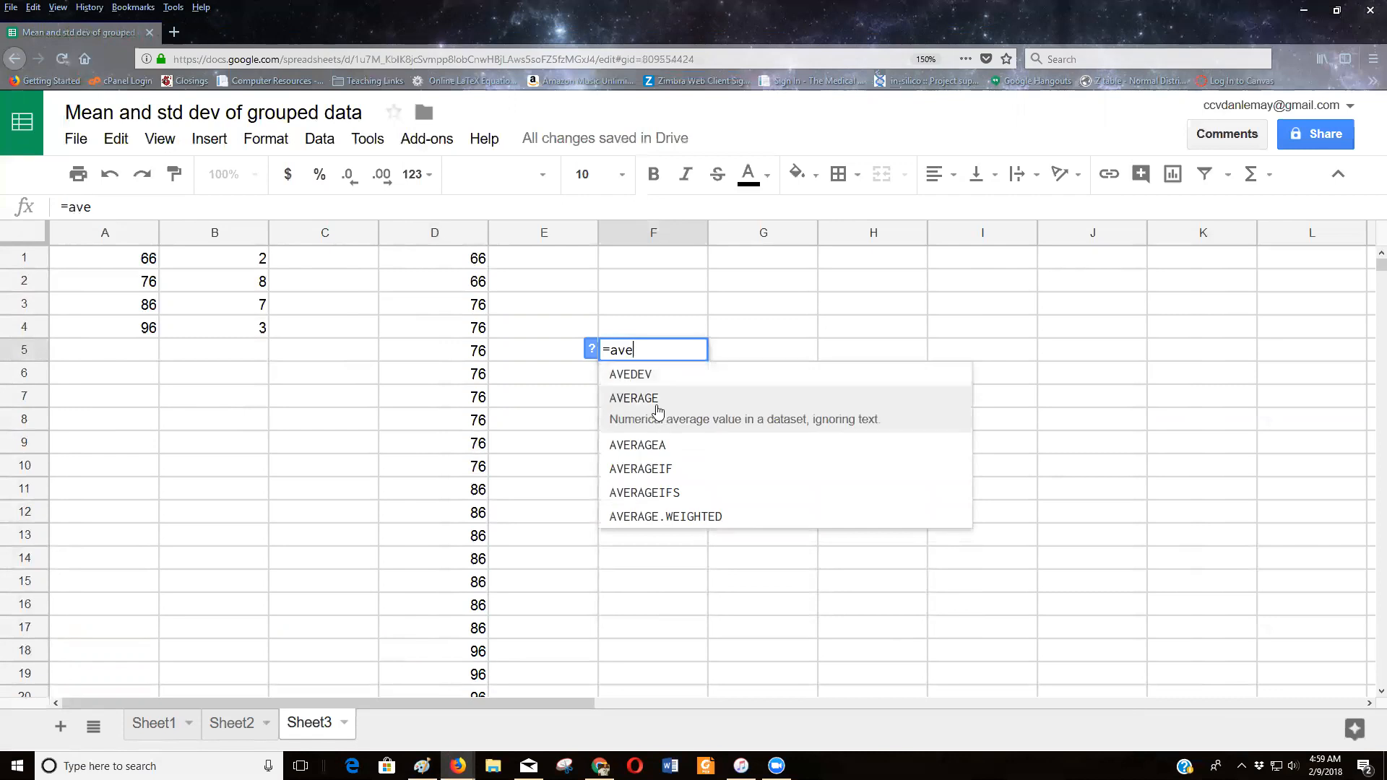
left_click(658, 400)
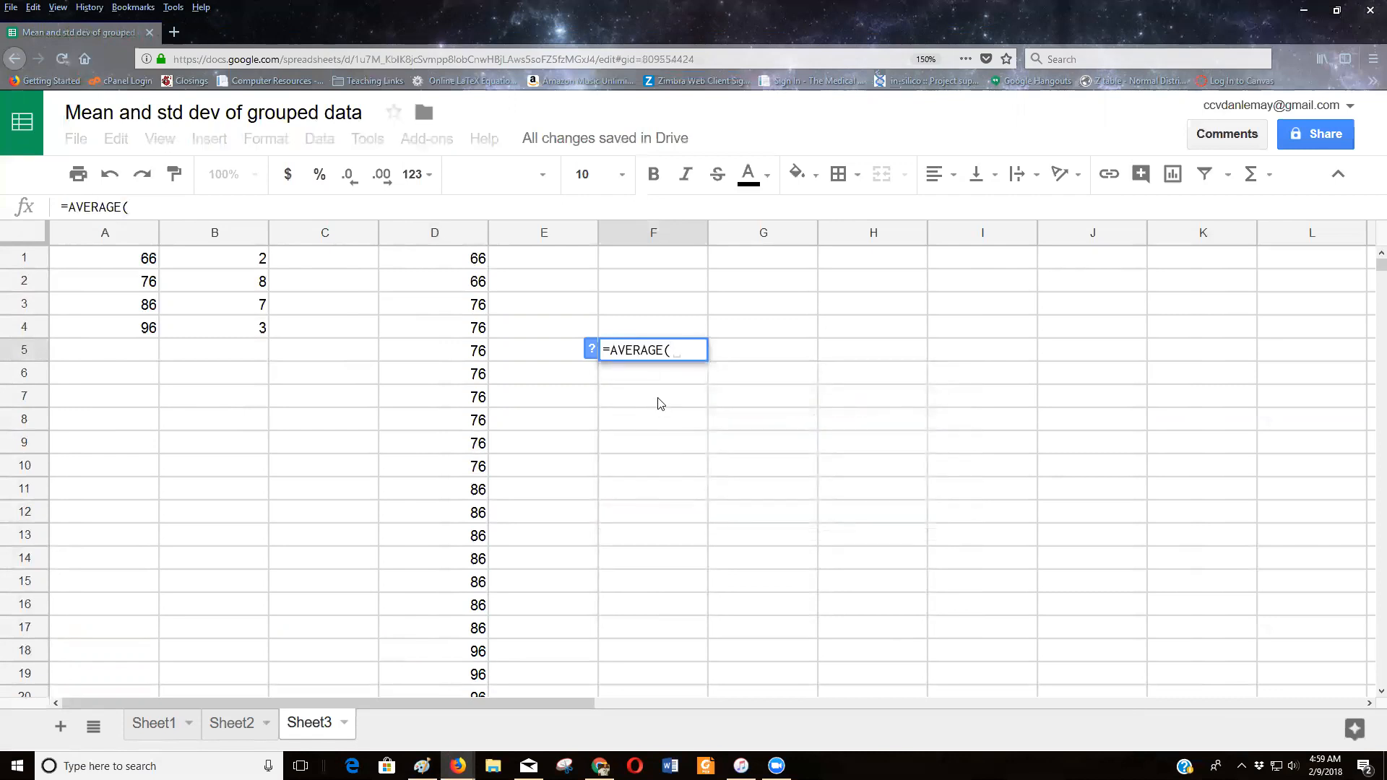
left_click(462, 269)
left_click_drag(447, 291, 436, 560)
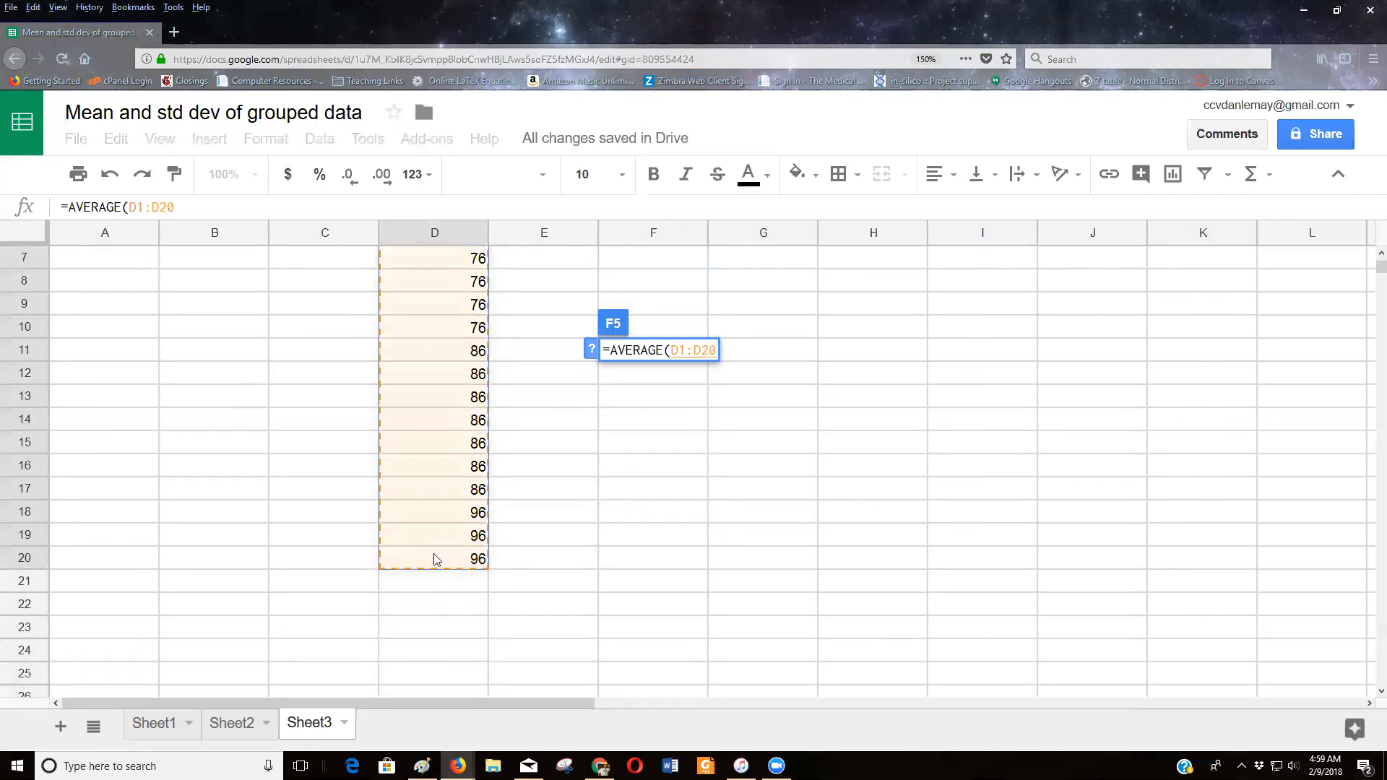
key("Return")
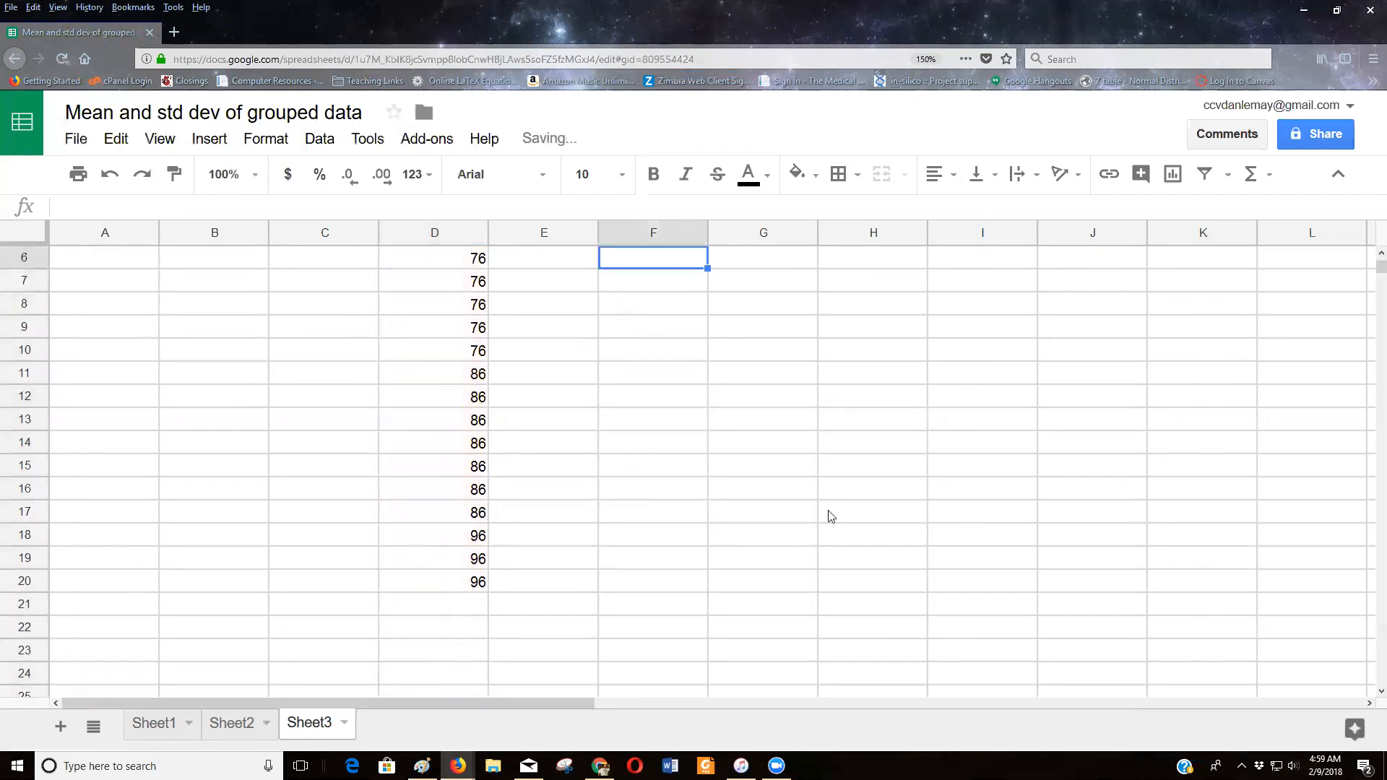
scroll(830, 516, "up", 2)
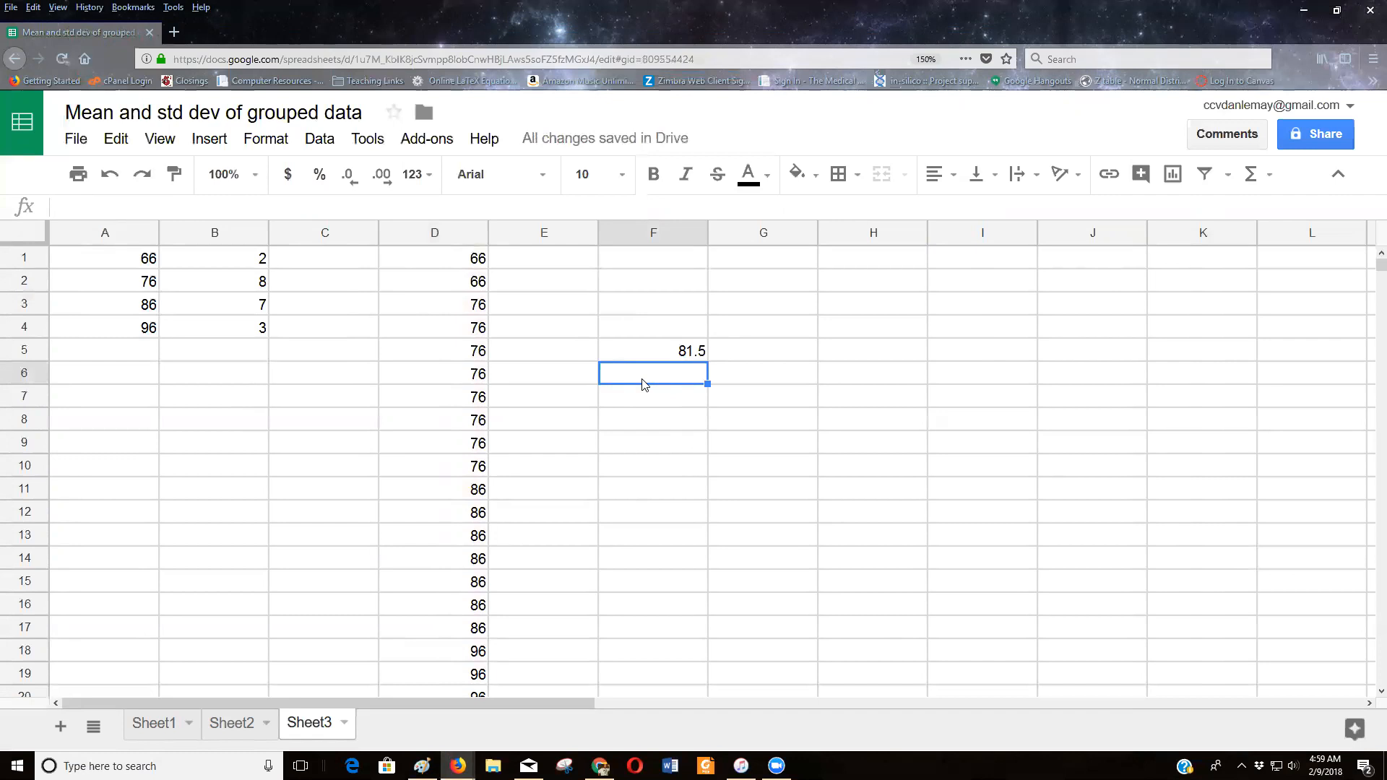
Step: Calculate the sample standard deviation of D1:D20 in cell F6 with the STDEV function
type("=")
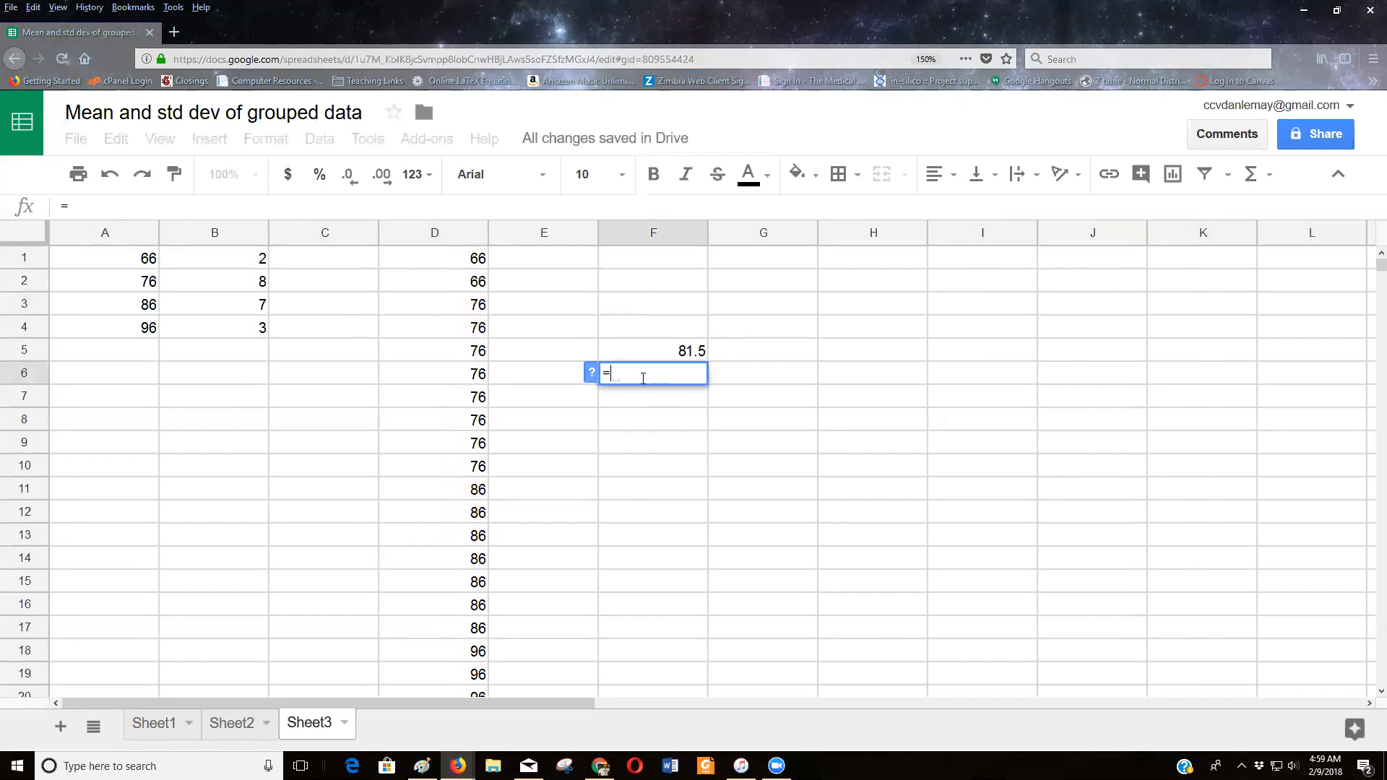
type("std")
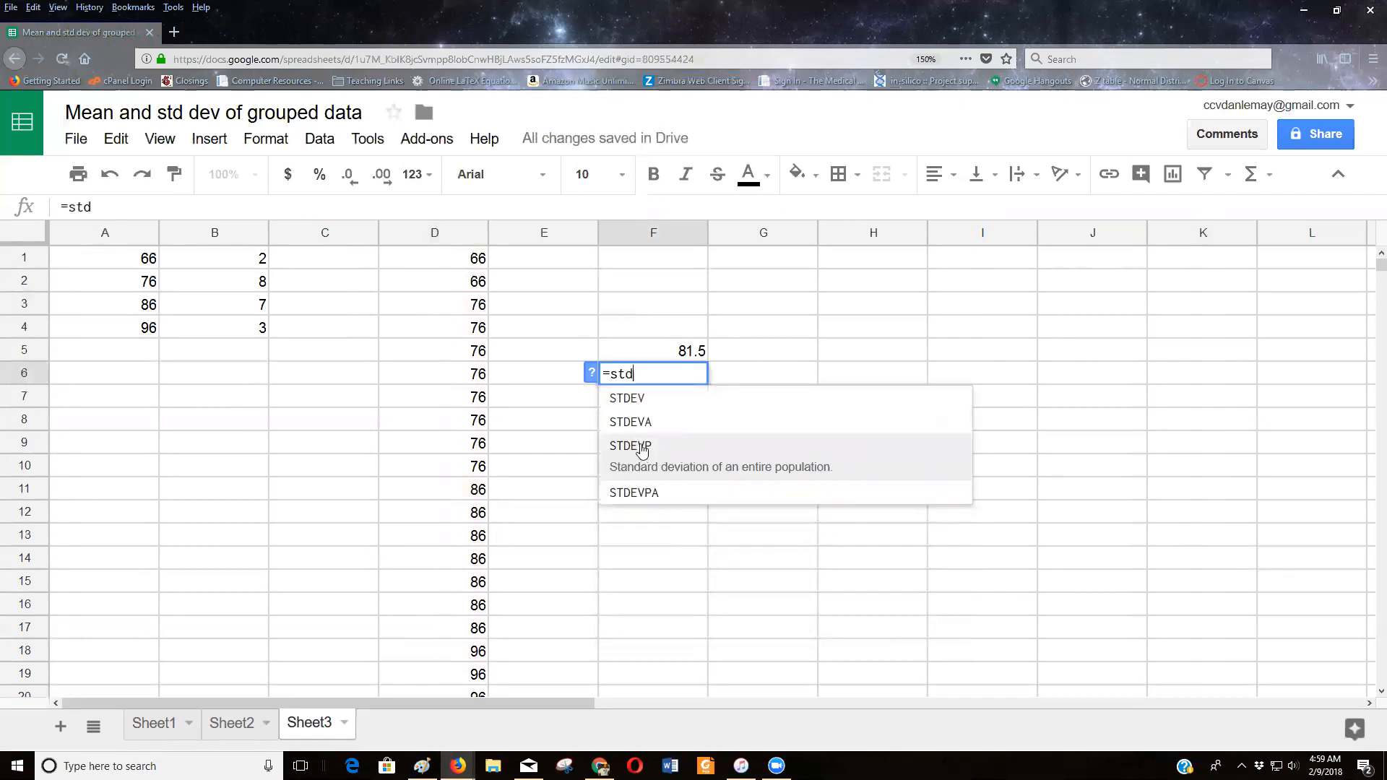
left_click(624, 398)
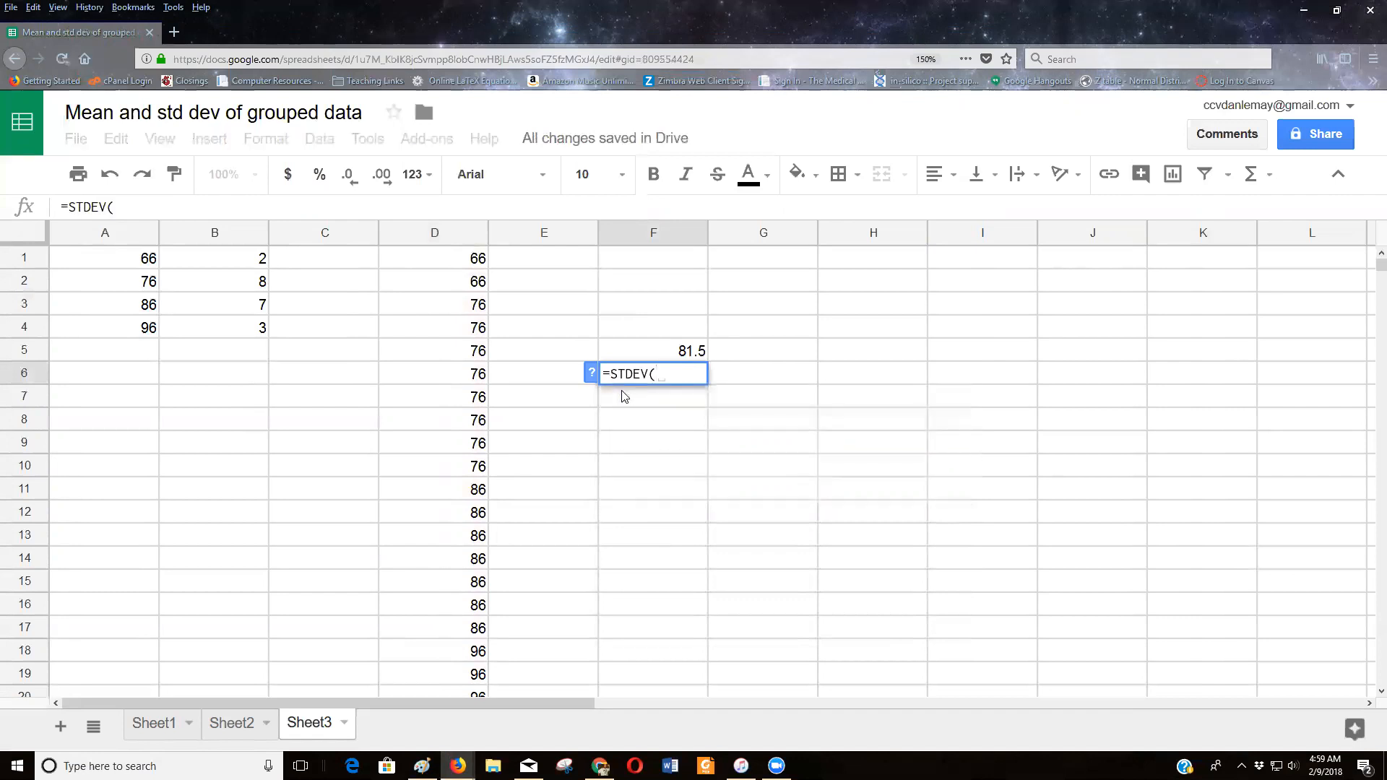
left_click_drag(445, 263, 471, 318)
key("Return")
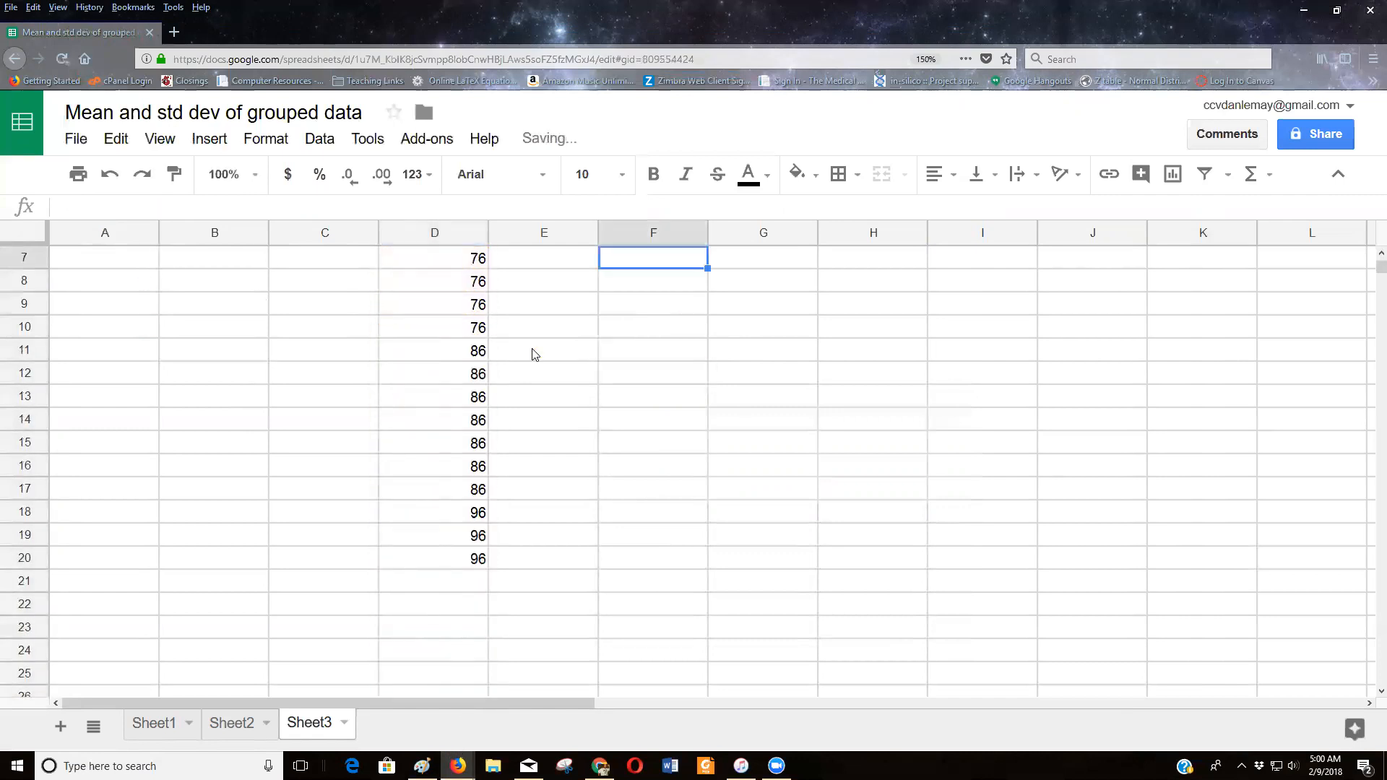
scroll(765, 392, "up", 2)
Step: Label the two results by entering "Std Dev" in E6 and "Mean" in E5
left_click(575, 380)
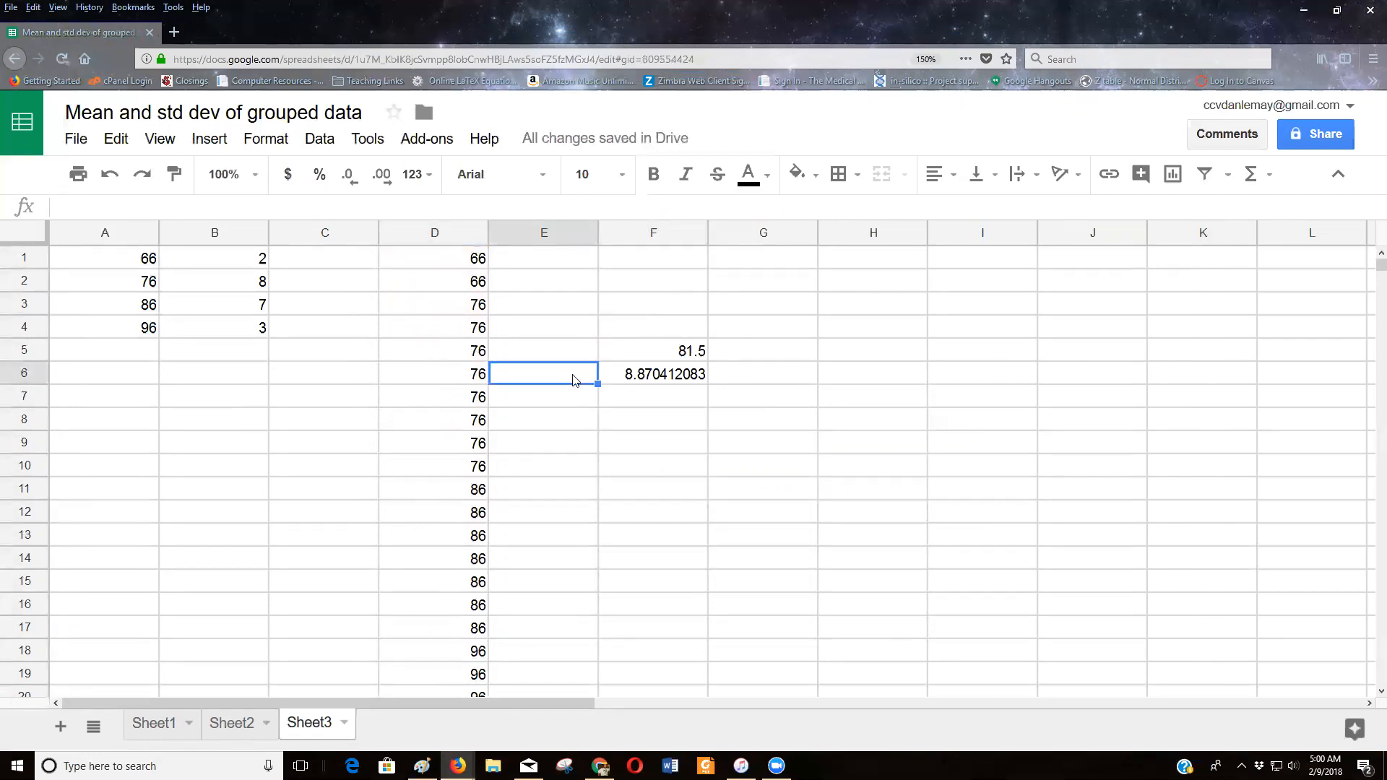
type("Std Dev")
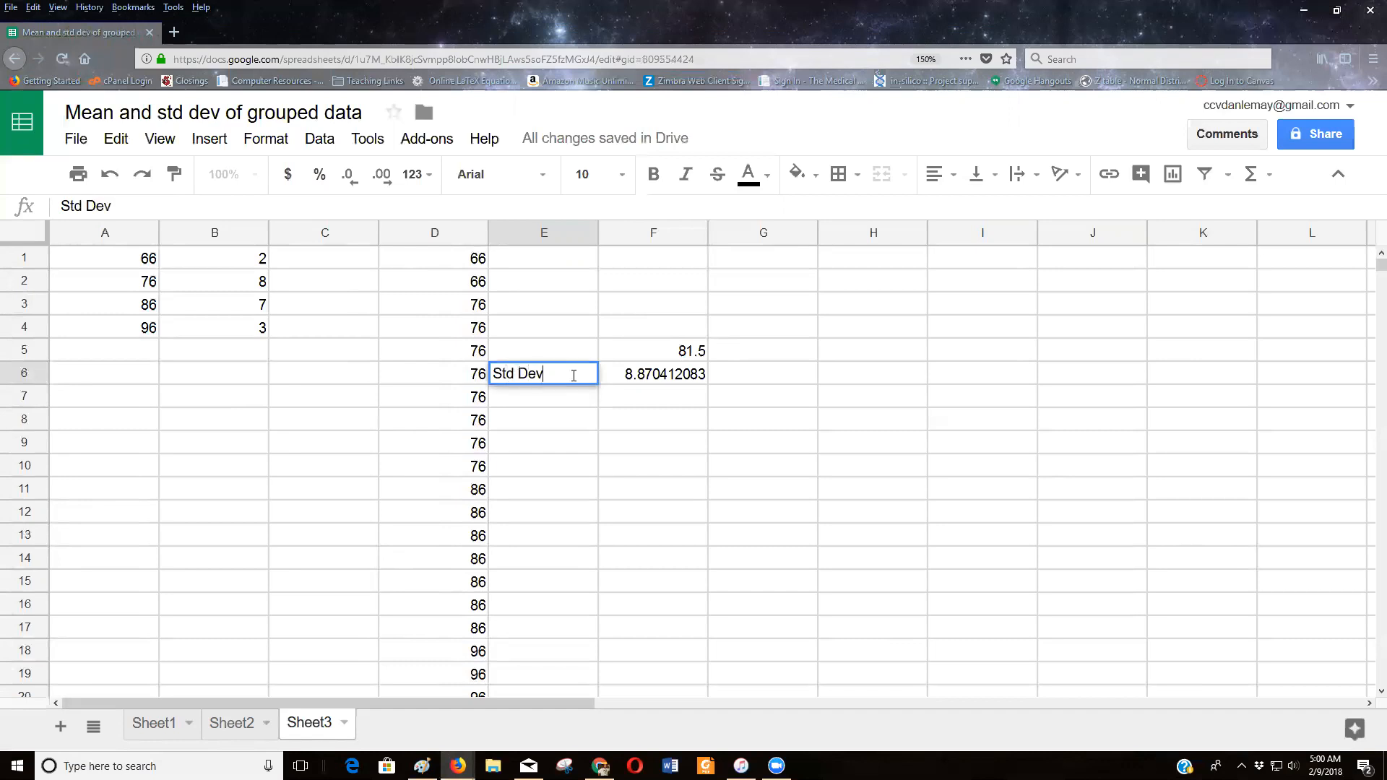
key("Up")
type("Mean")
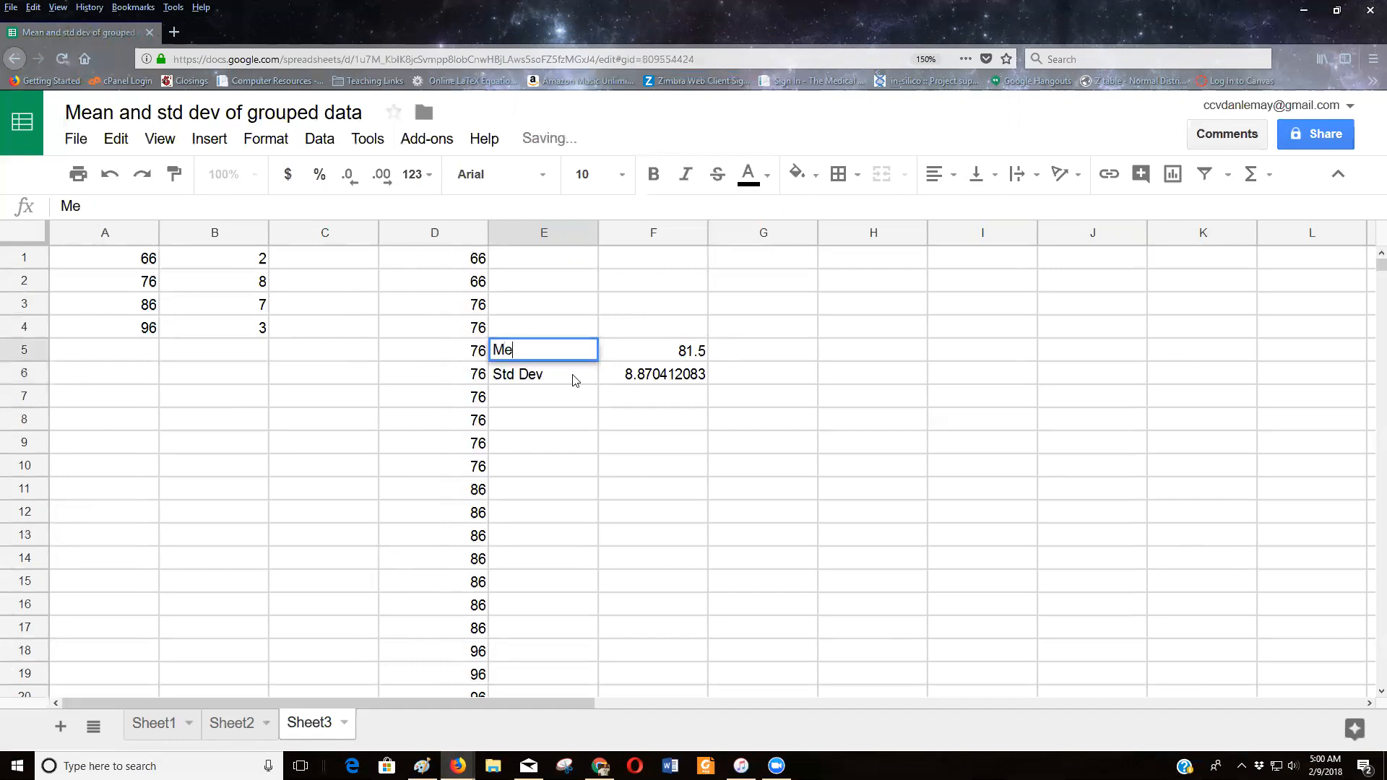
key("Return")
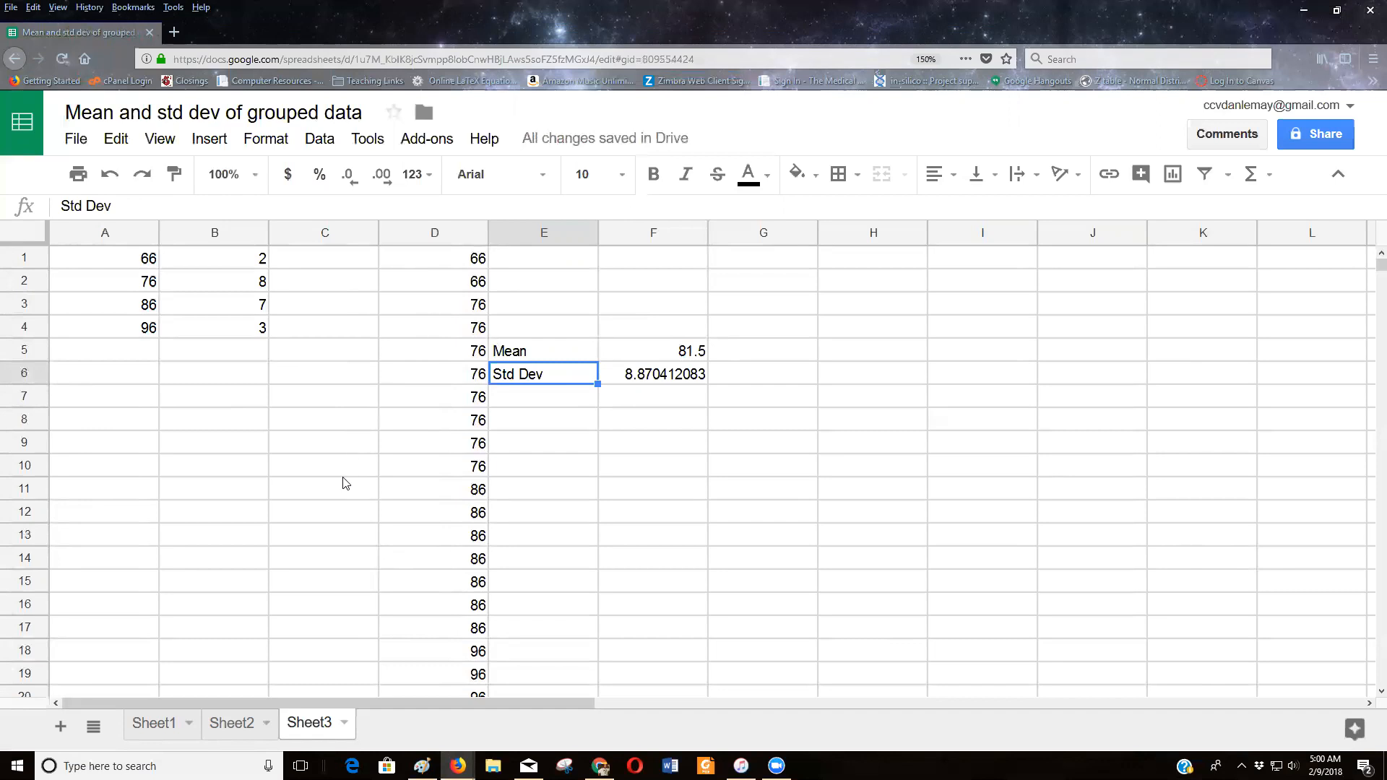
Step: Return to Sheet2 to view the grouped data's midpoints, frequencies, products and mean
left_click(246, 724)
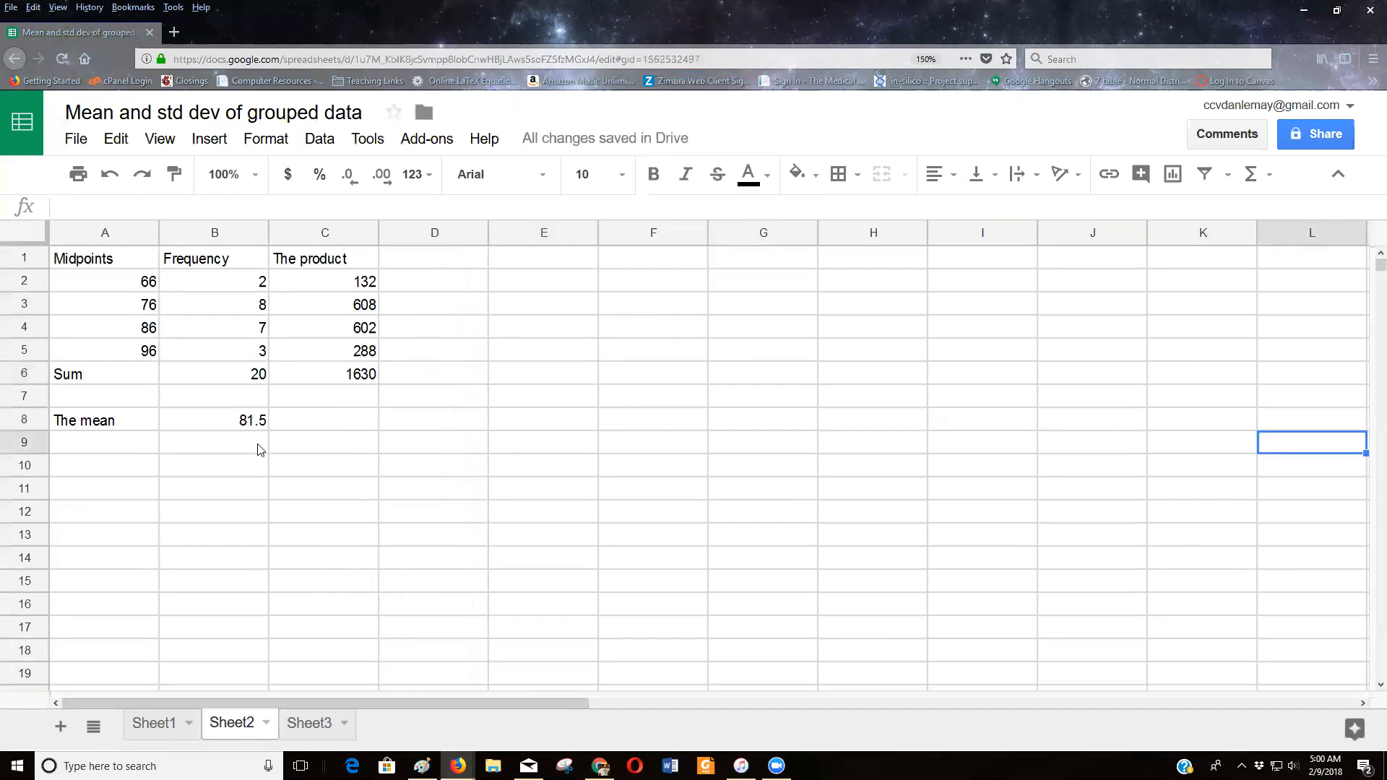
Step: Review the product formulas in C2 and C3 and the sum in C6, and compare the mean with the results on Sheet3
left_click(336, 282)
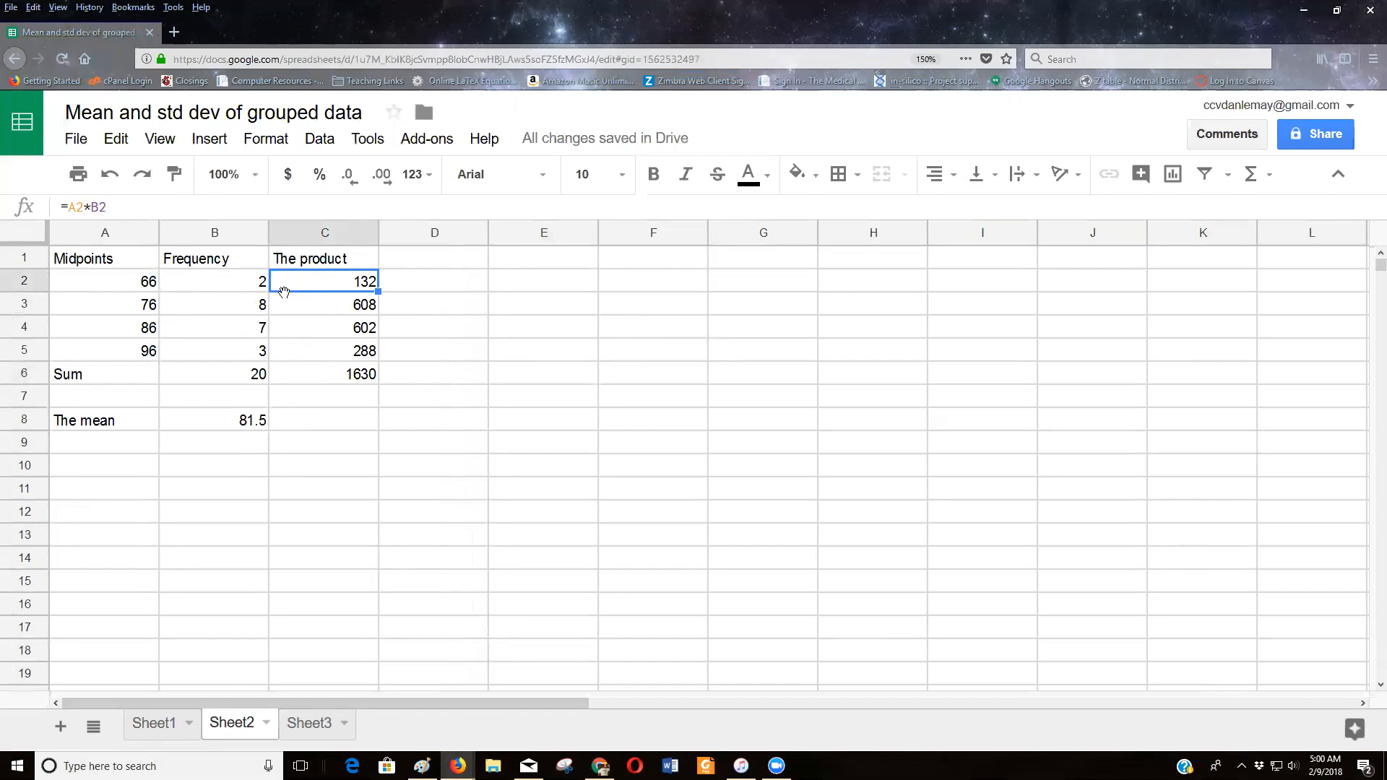
left_click(332, 305)
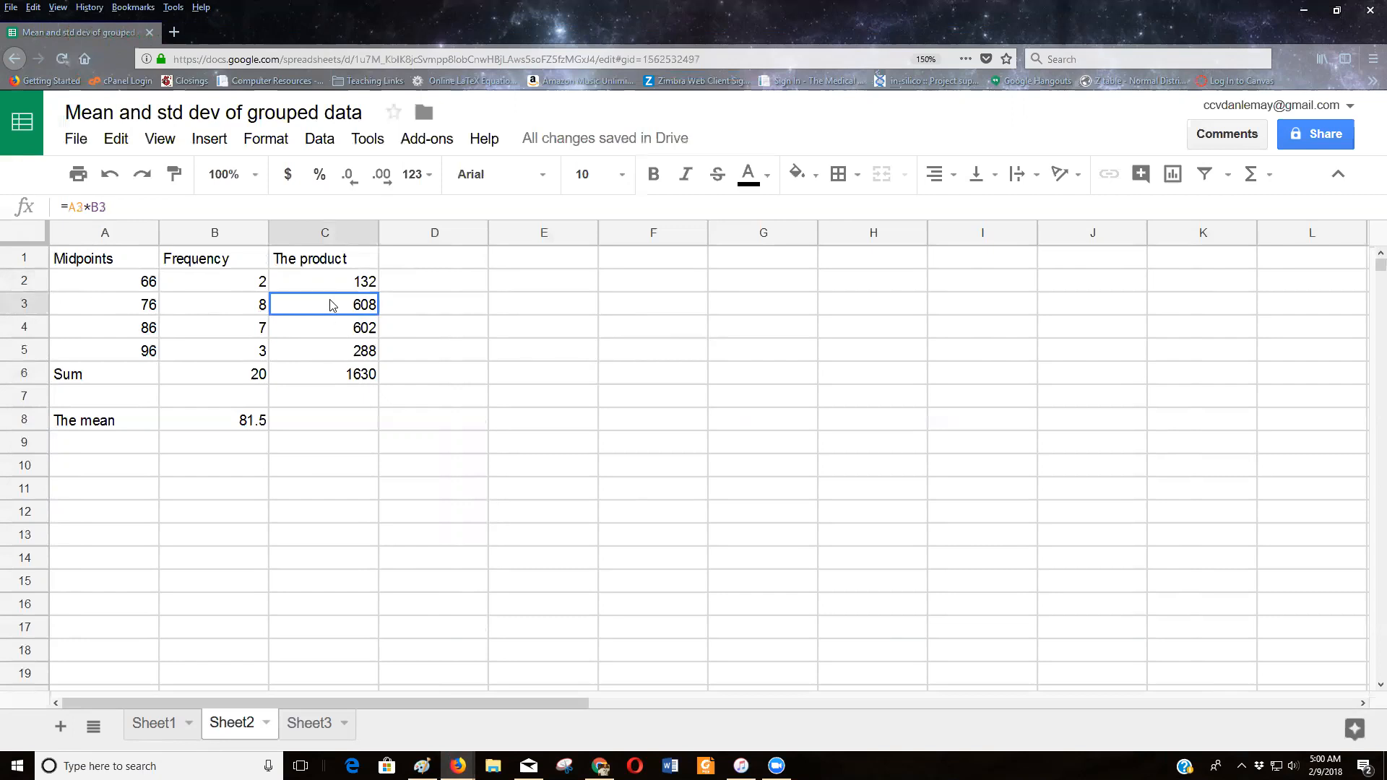
left_click(334, 383)
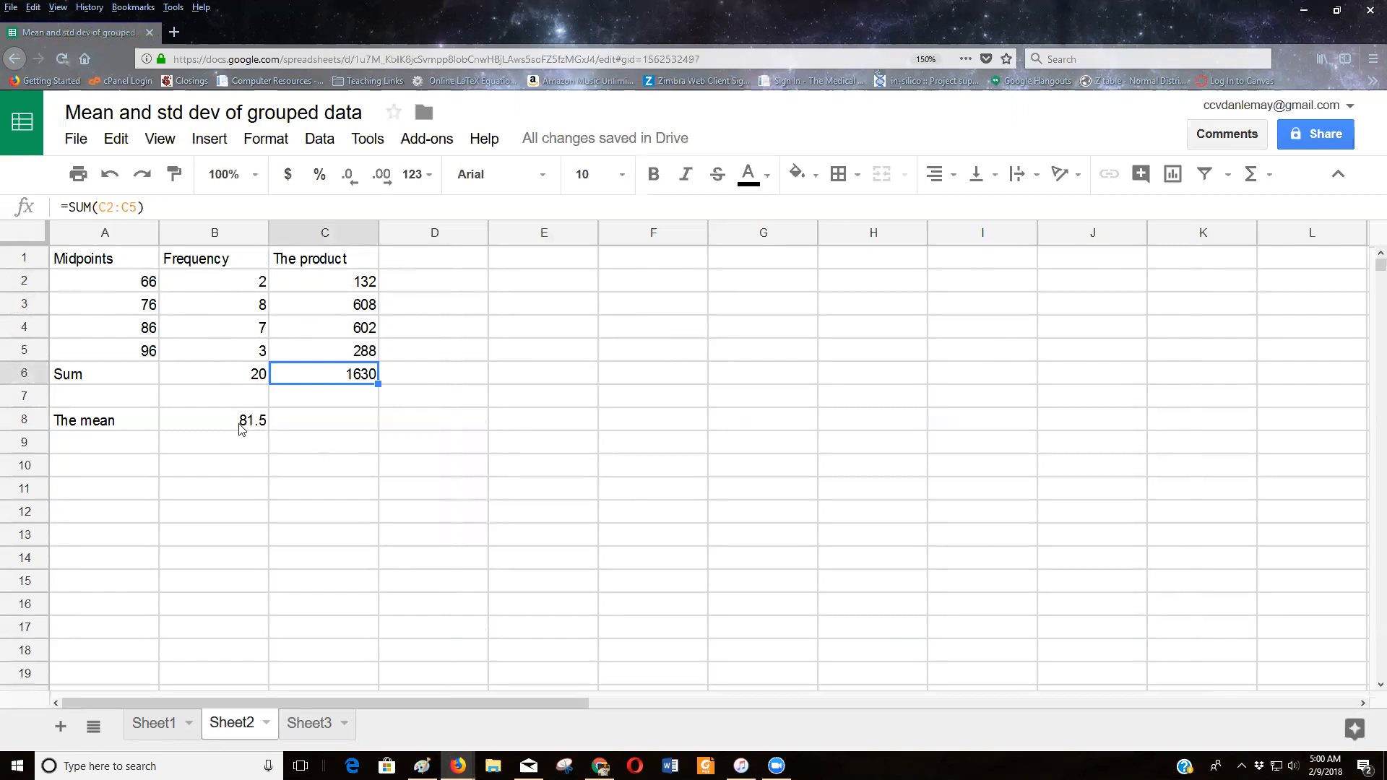
left_click(306, 726)
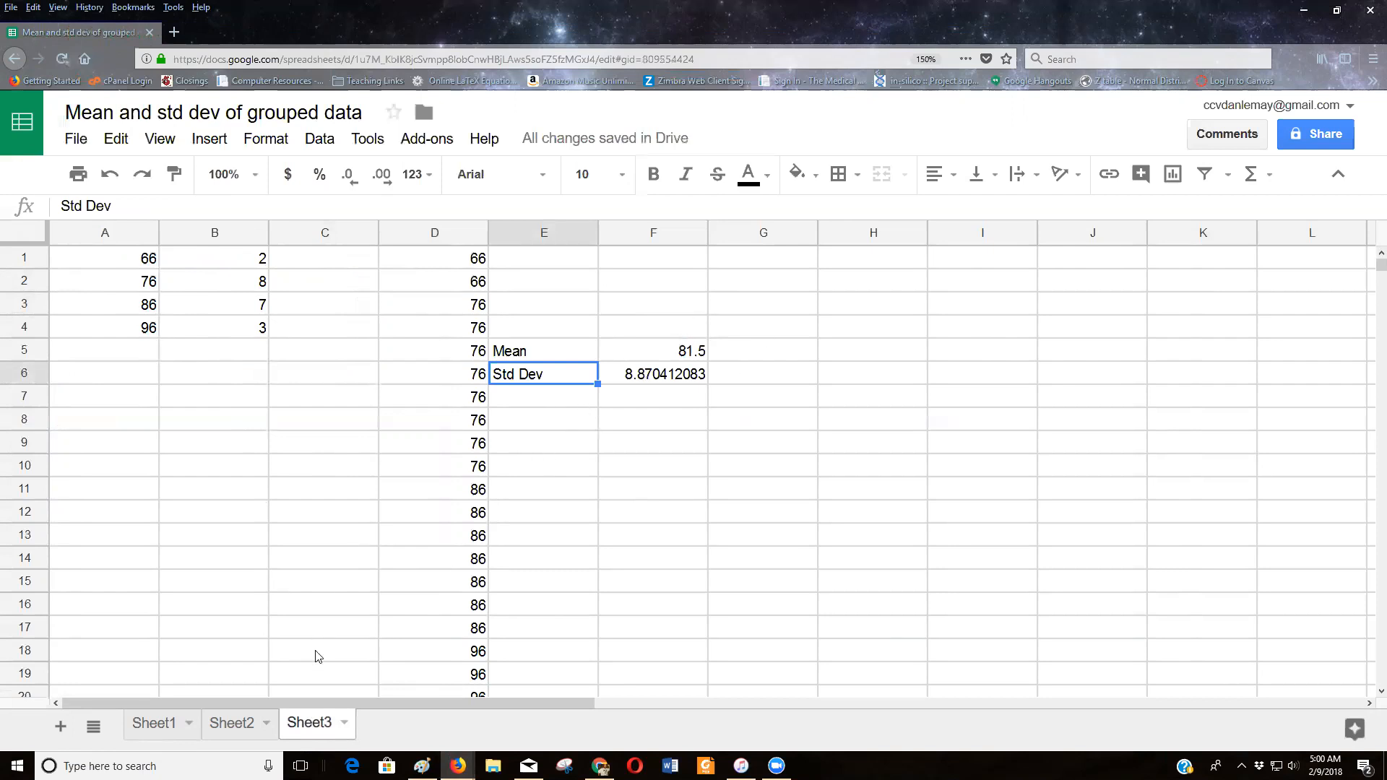
left_click(237, 727)
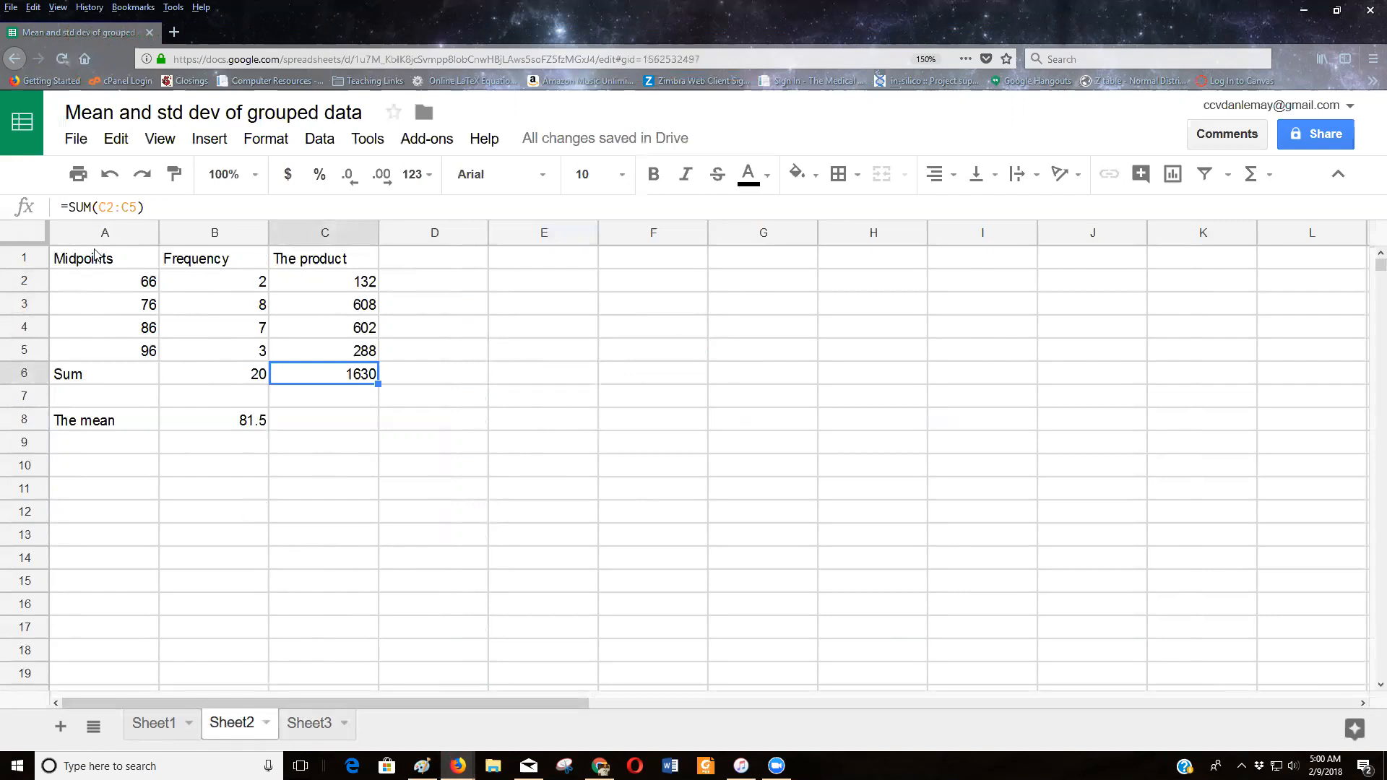
Step: Copy the midpoints and frequency table in A1:B5 of Sheet2 to the cells starting at A12
left_click_drag(99, 262, 225, 360)
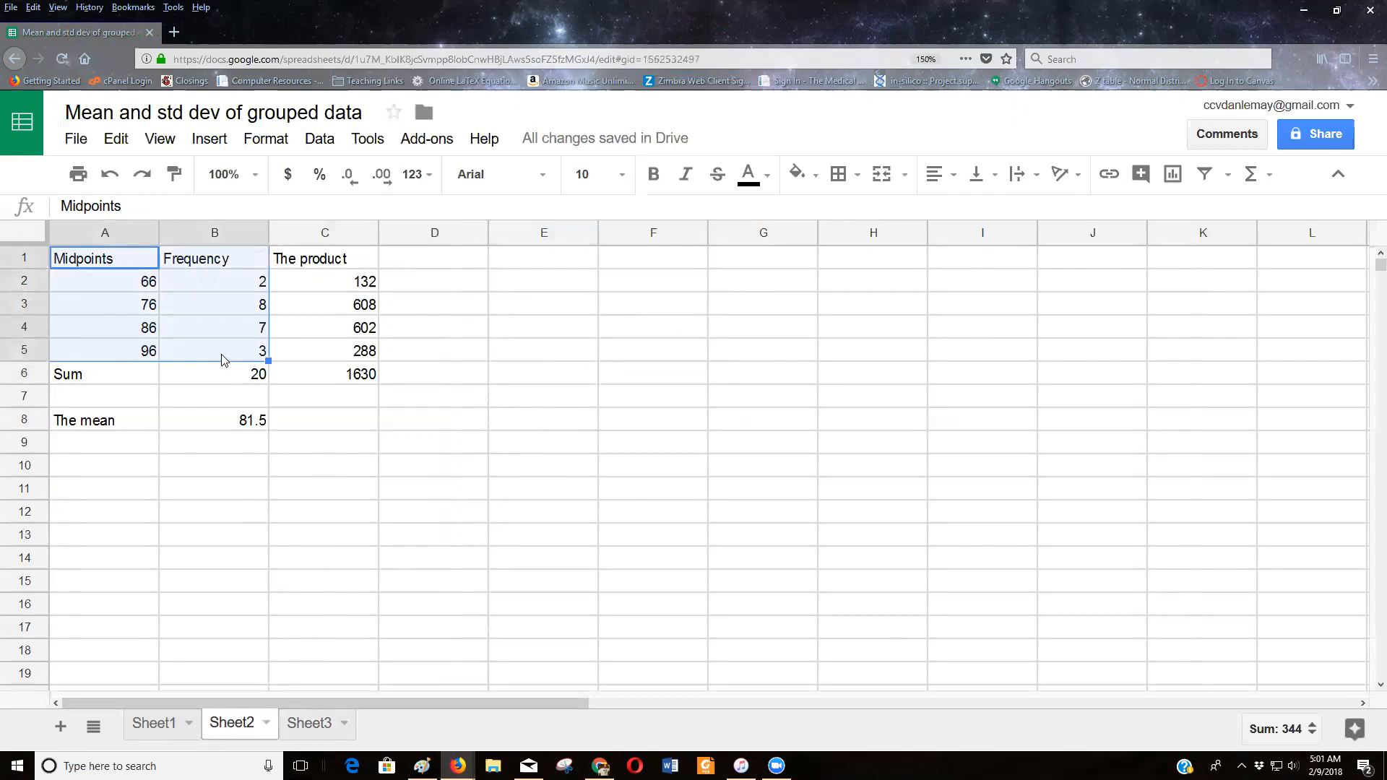
key("ctrl+c")
left_click(124, 509)
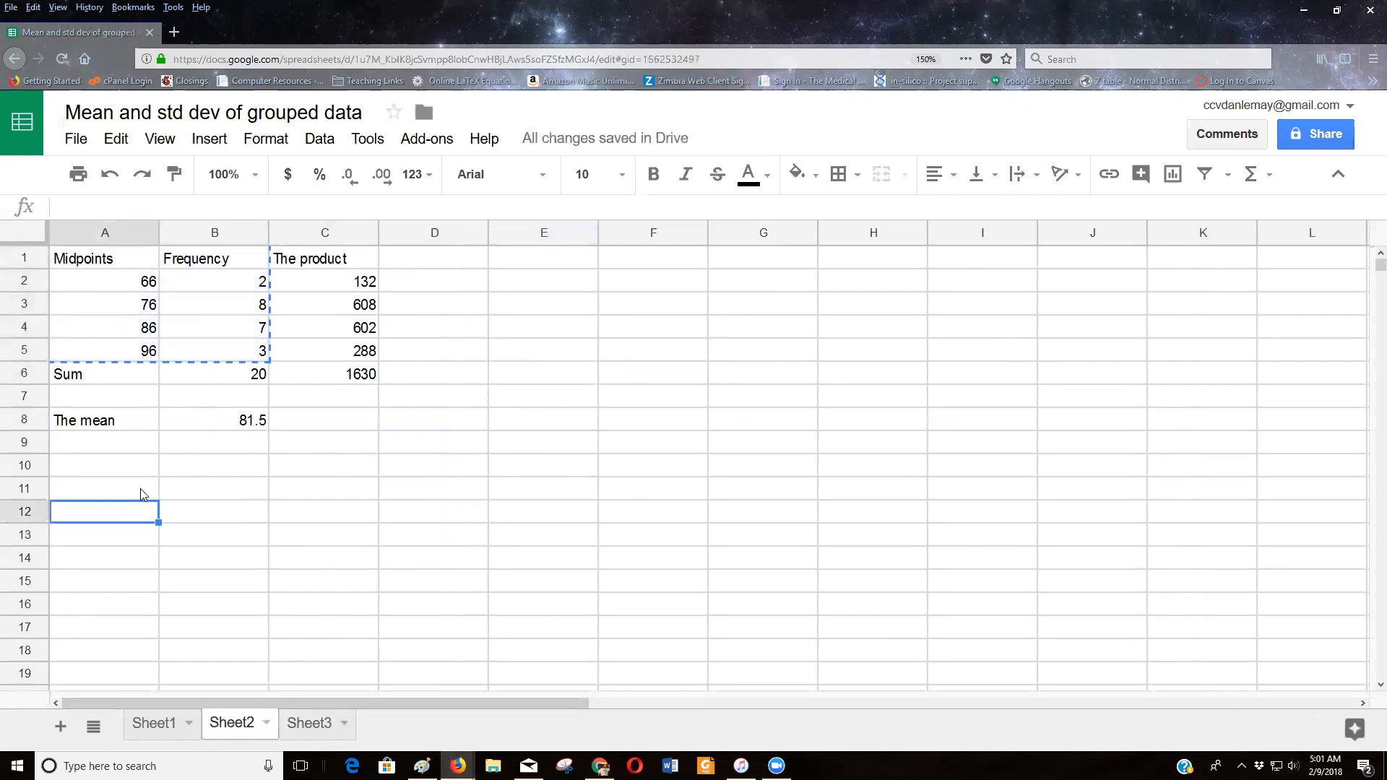
key("ctrl+v")
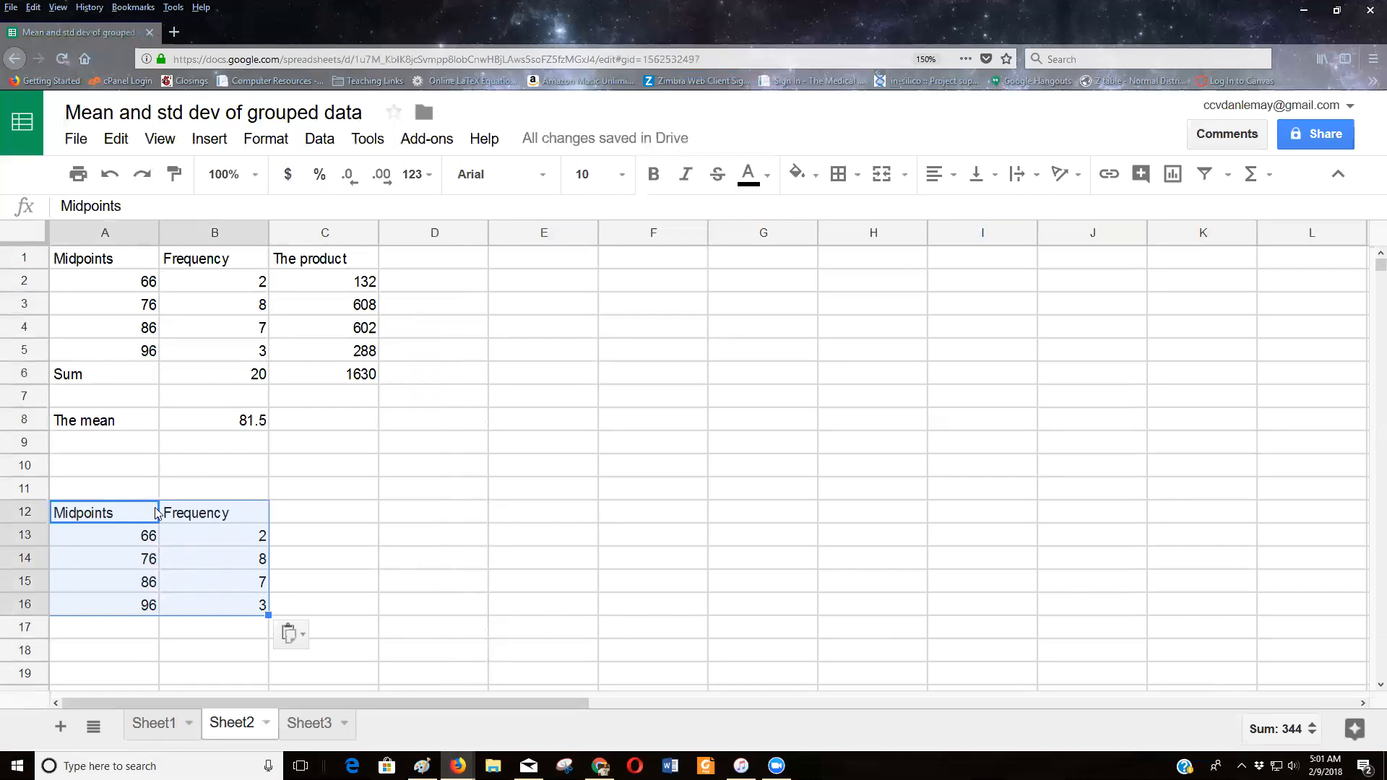
Step: Add the column header "x-mean" in C12, beside the copied Frequency column
left_click(300, 520)
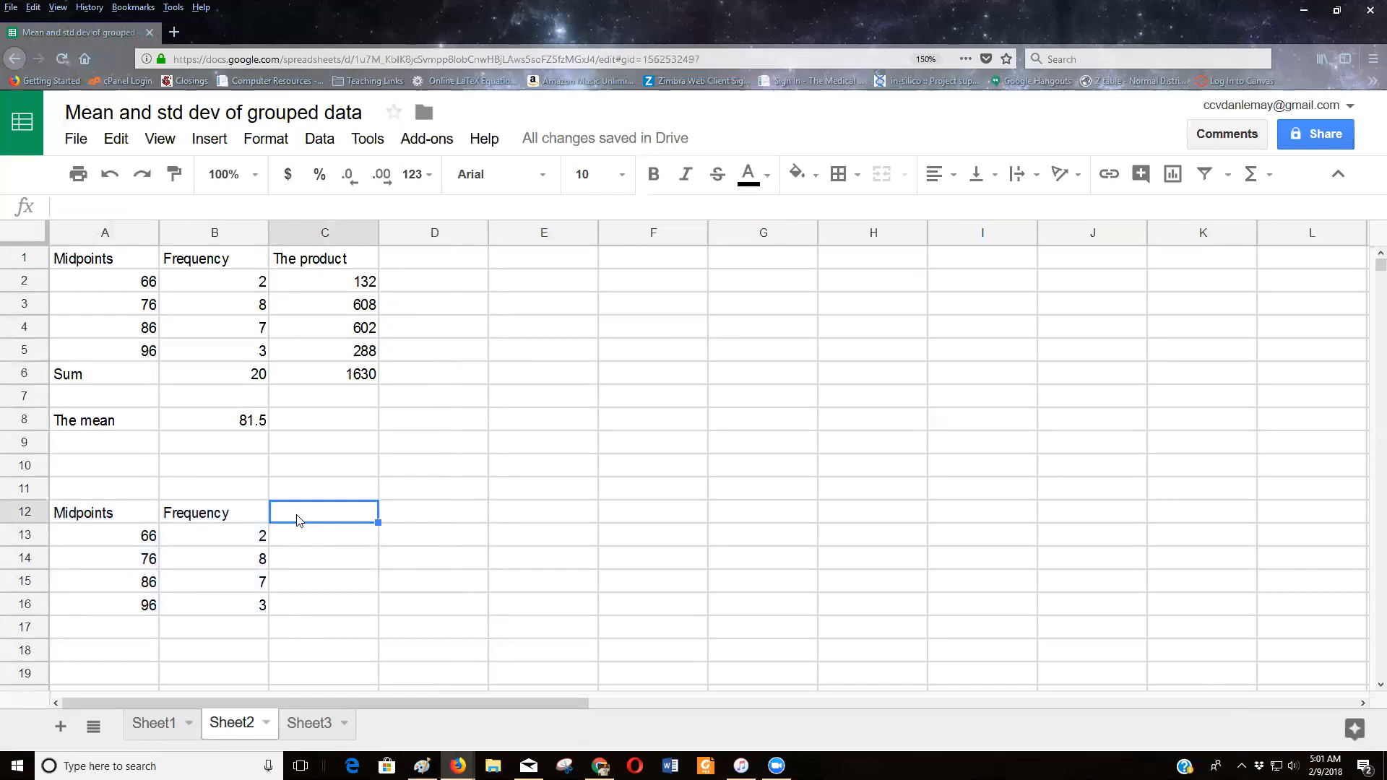
type("x-mean")
key("Return")
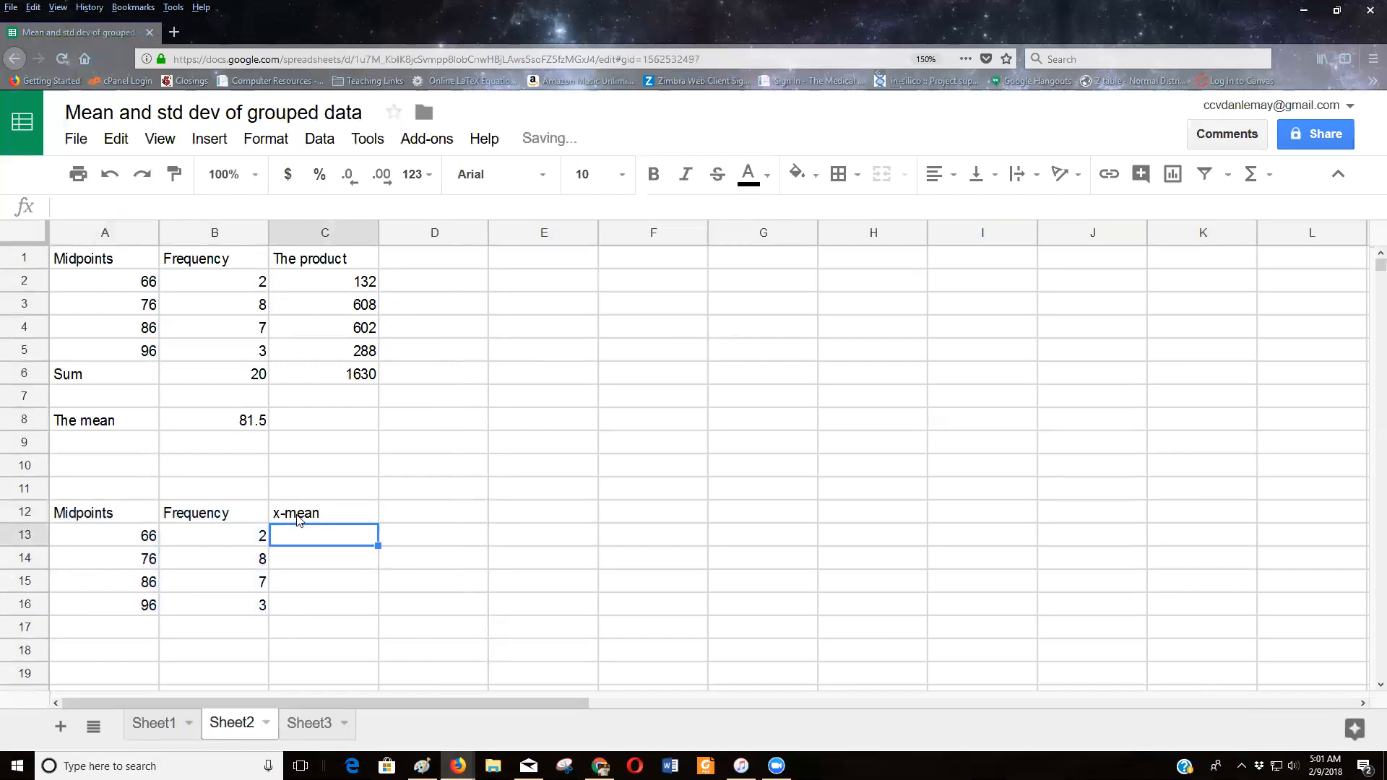
Step: Calculate the first midpoint's deviation from the mean in C13 with the formula =A13-81.5
left_click(122, 549)
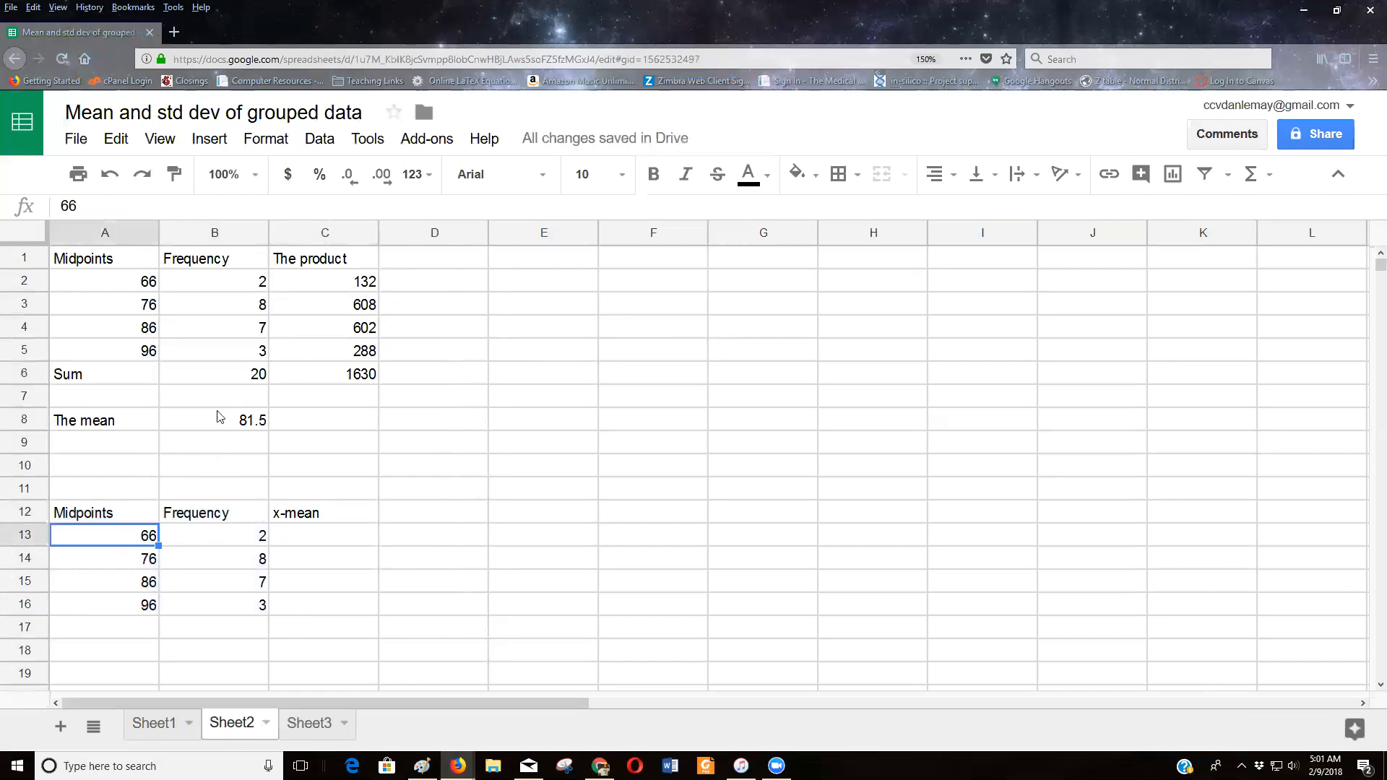
left_click(302, 547)
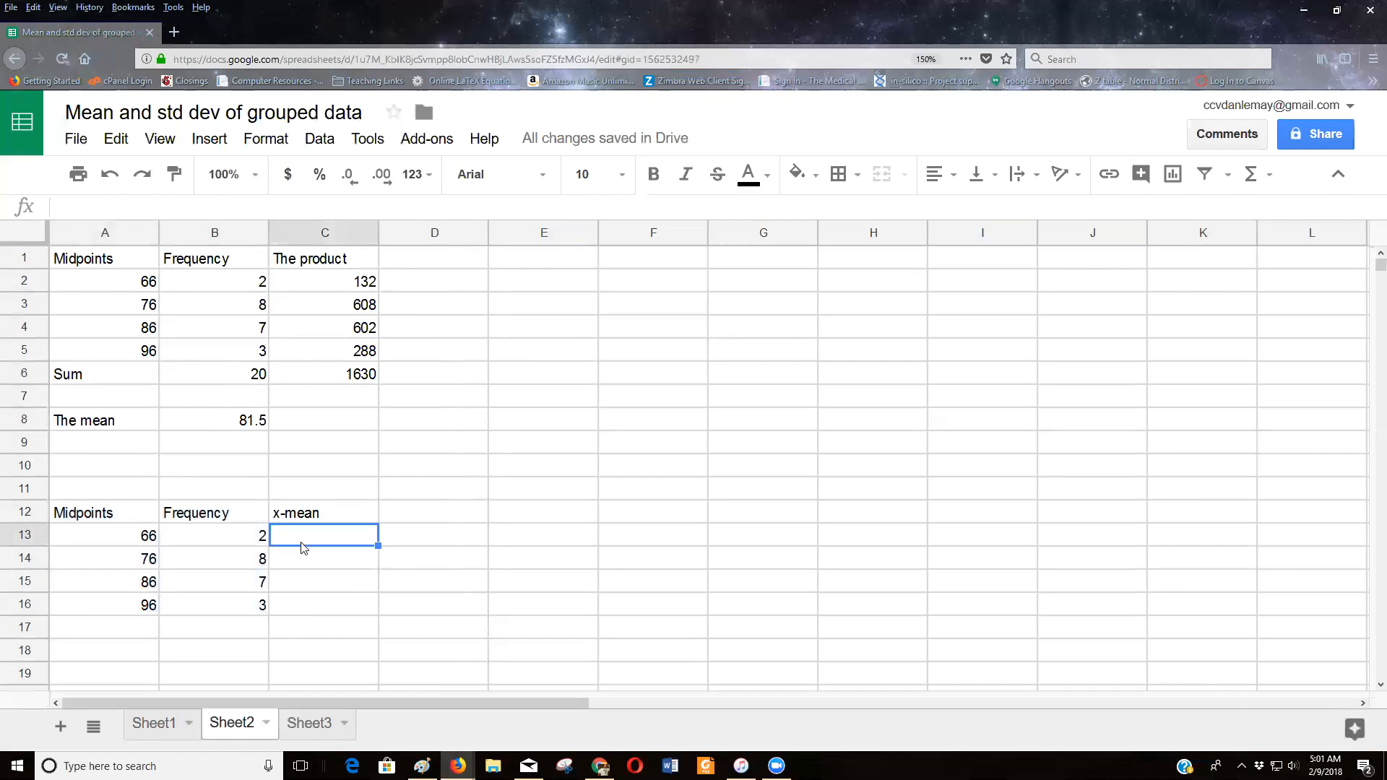
type("=")
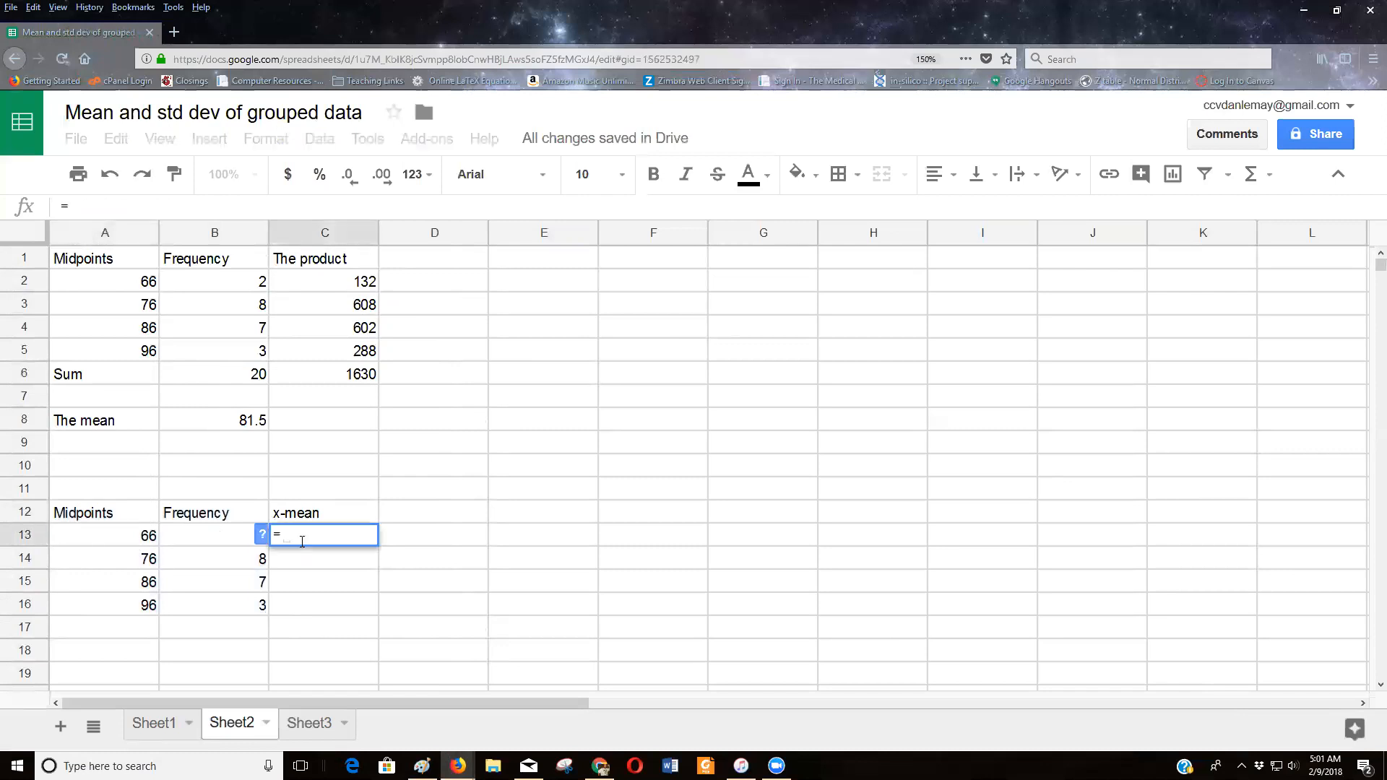
left_click(114, 543)
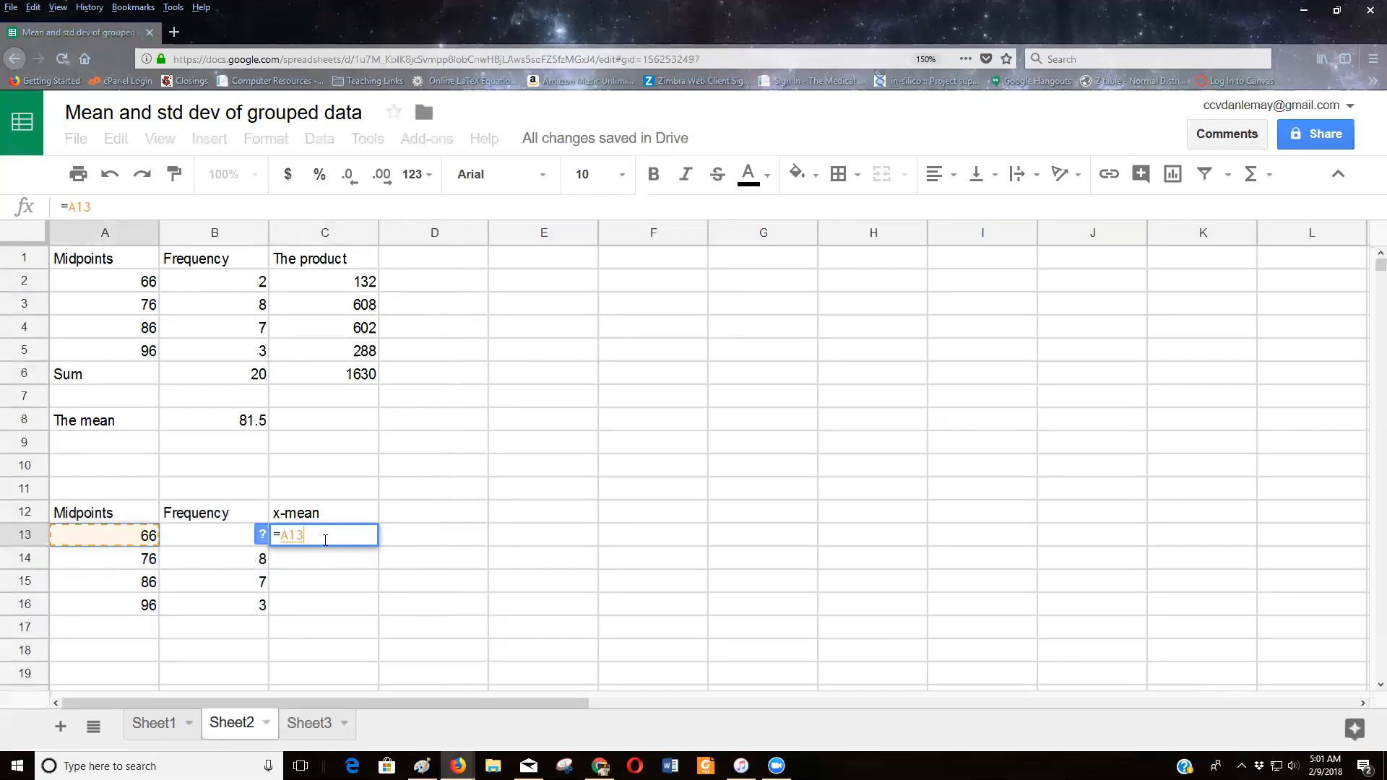
type("-")
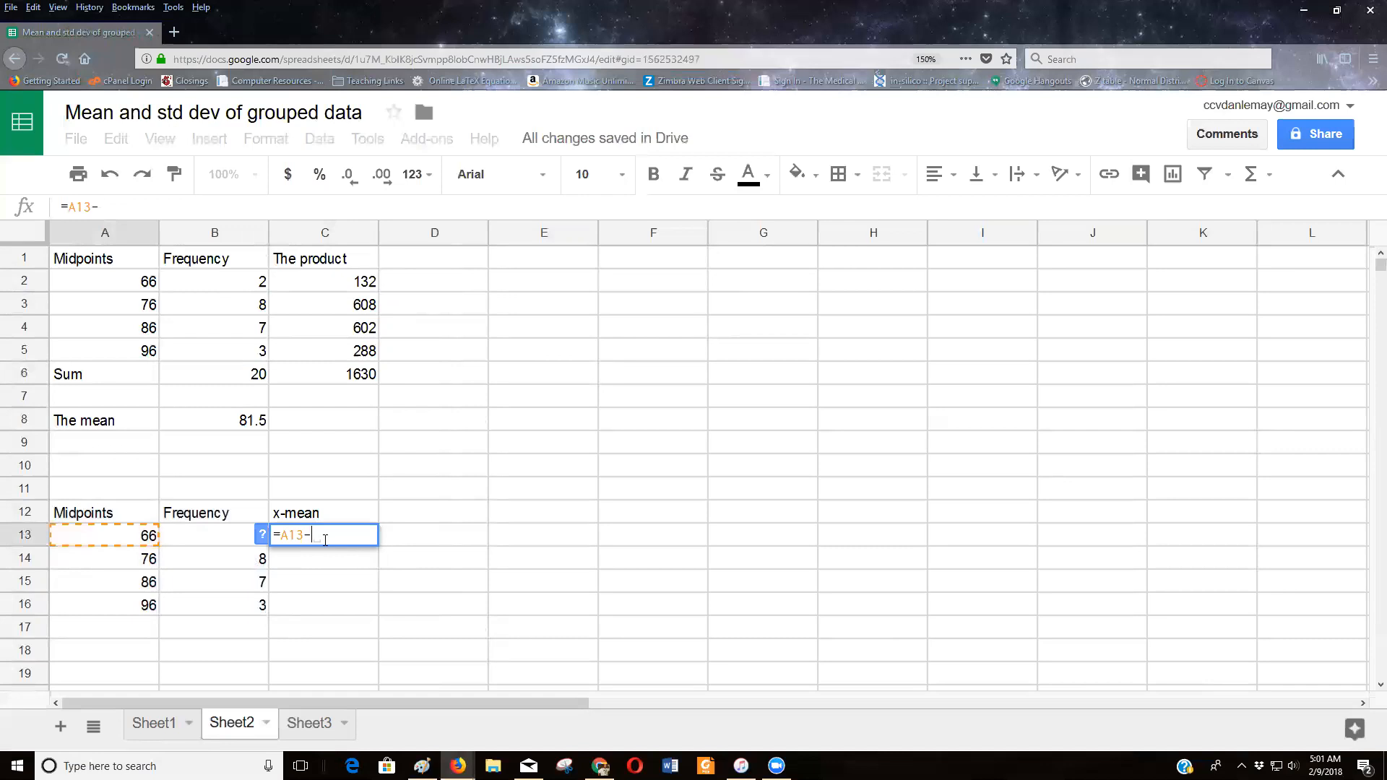
type("81.5")
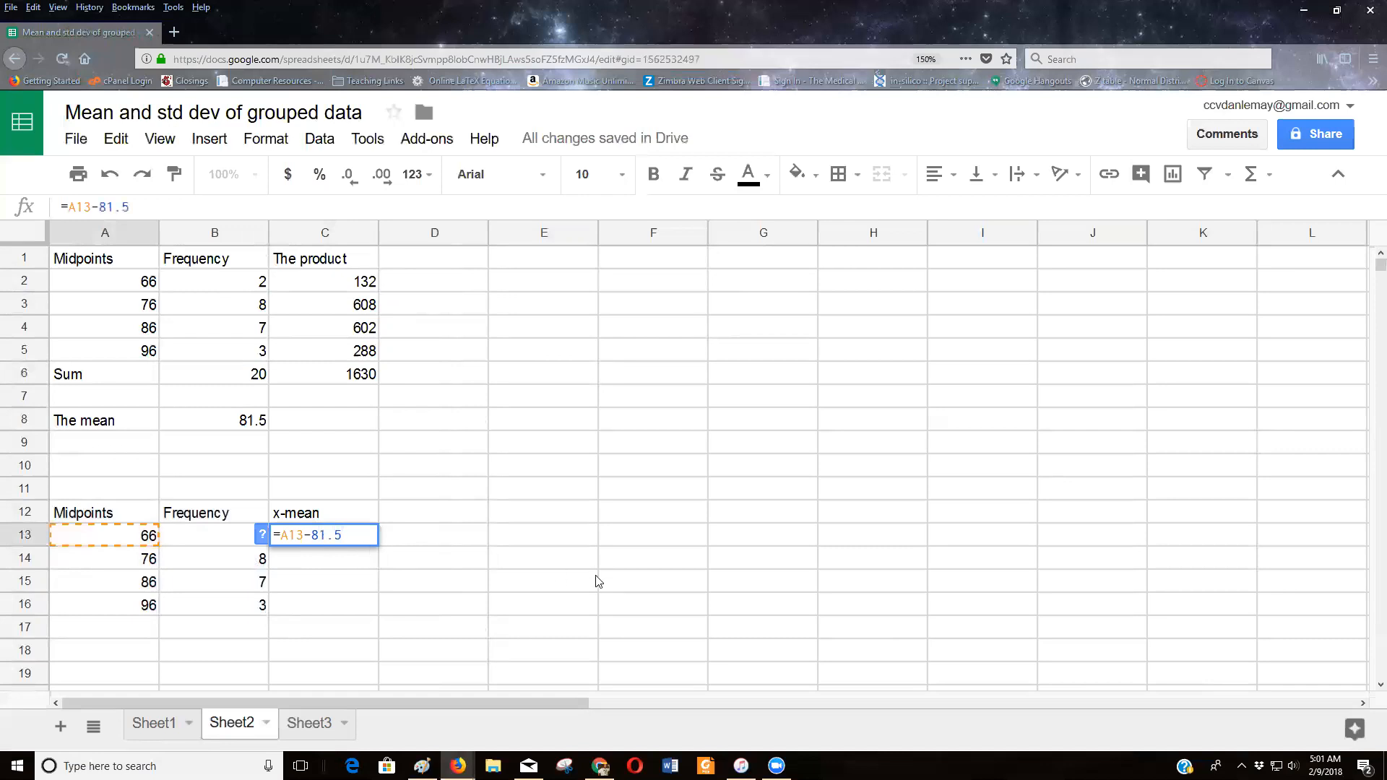
key("Return")
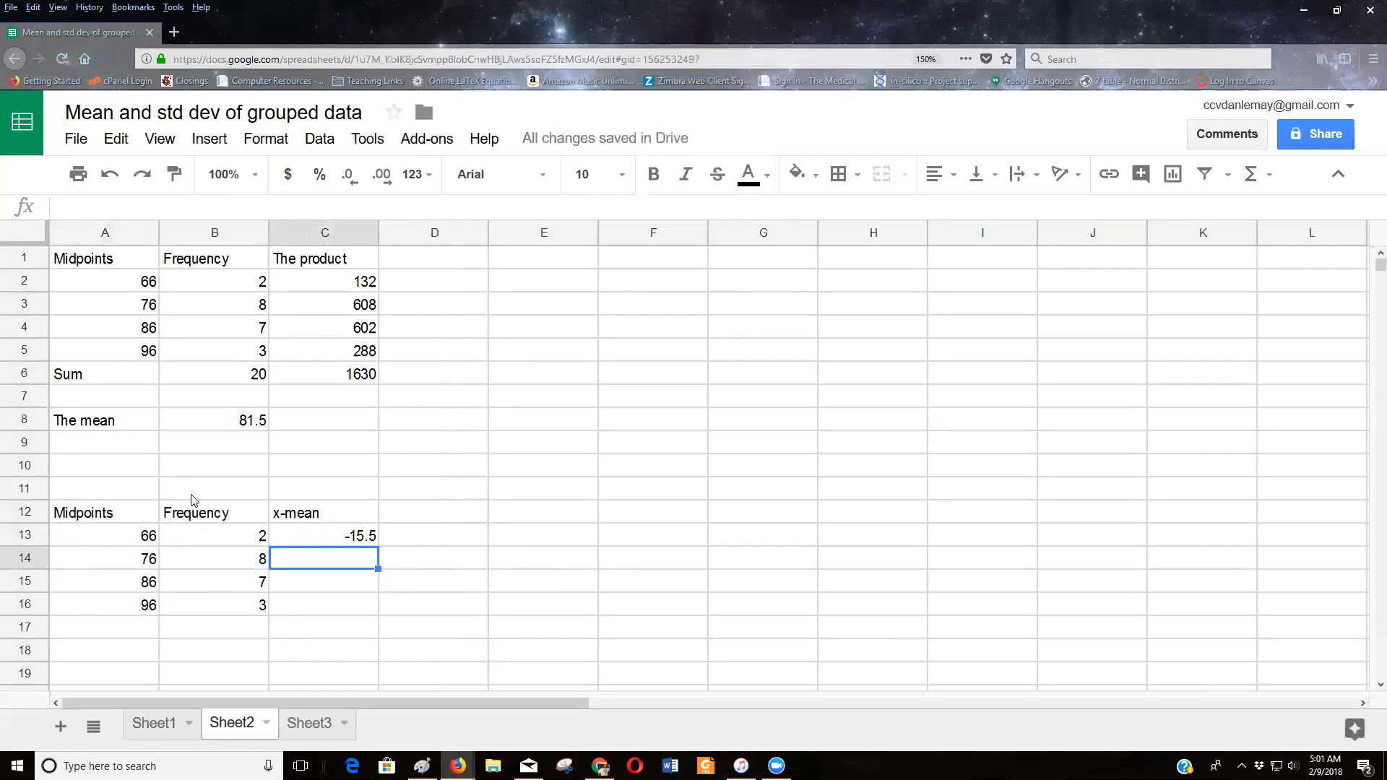
Step: Fill the deviation formula from C13 down to C16 and check the copied formula in C14
left_click(328, 542)
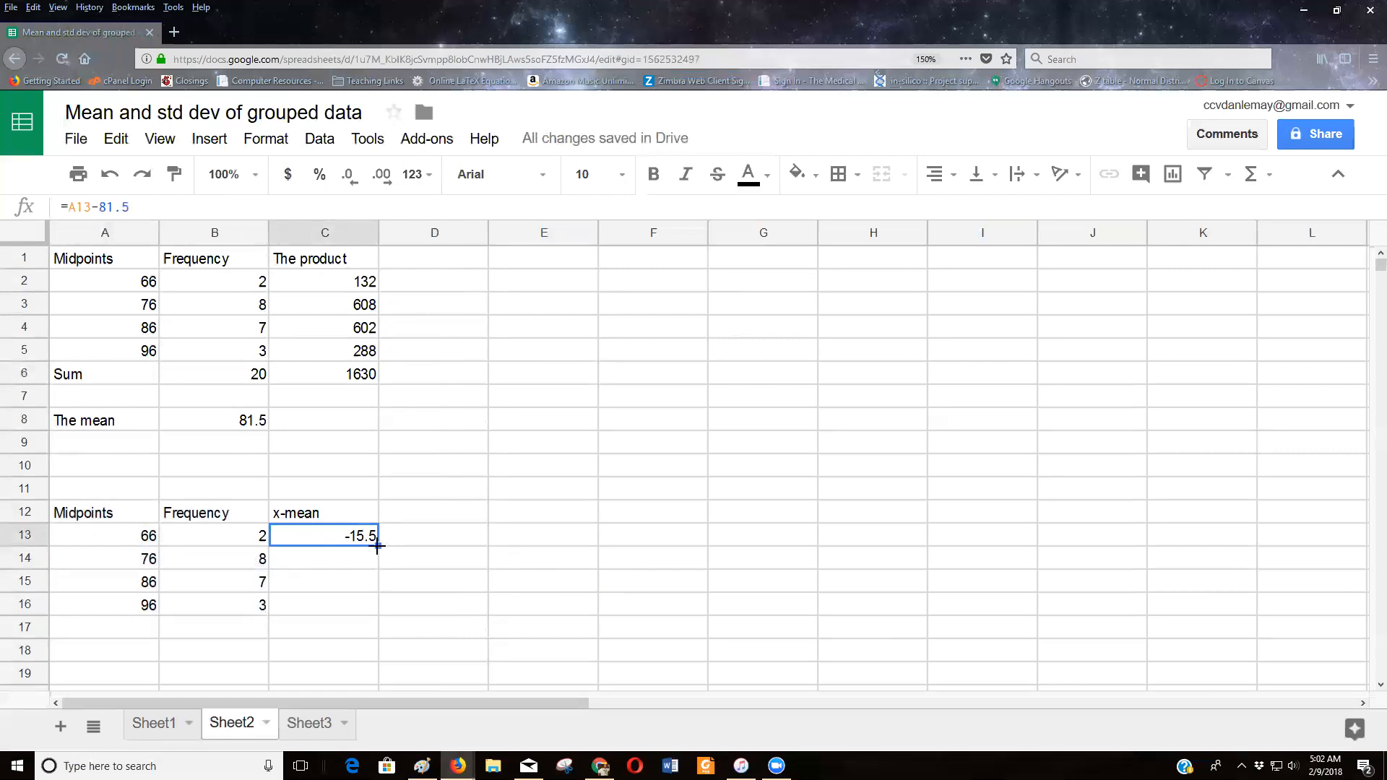
left_click_drag(377, 546, 371, 605)
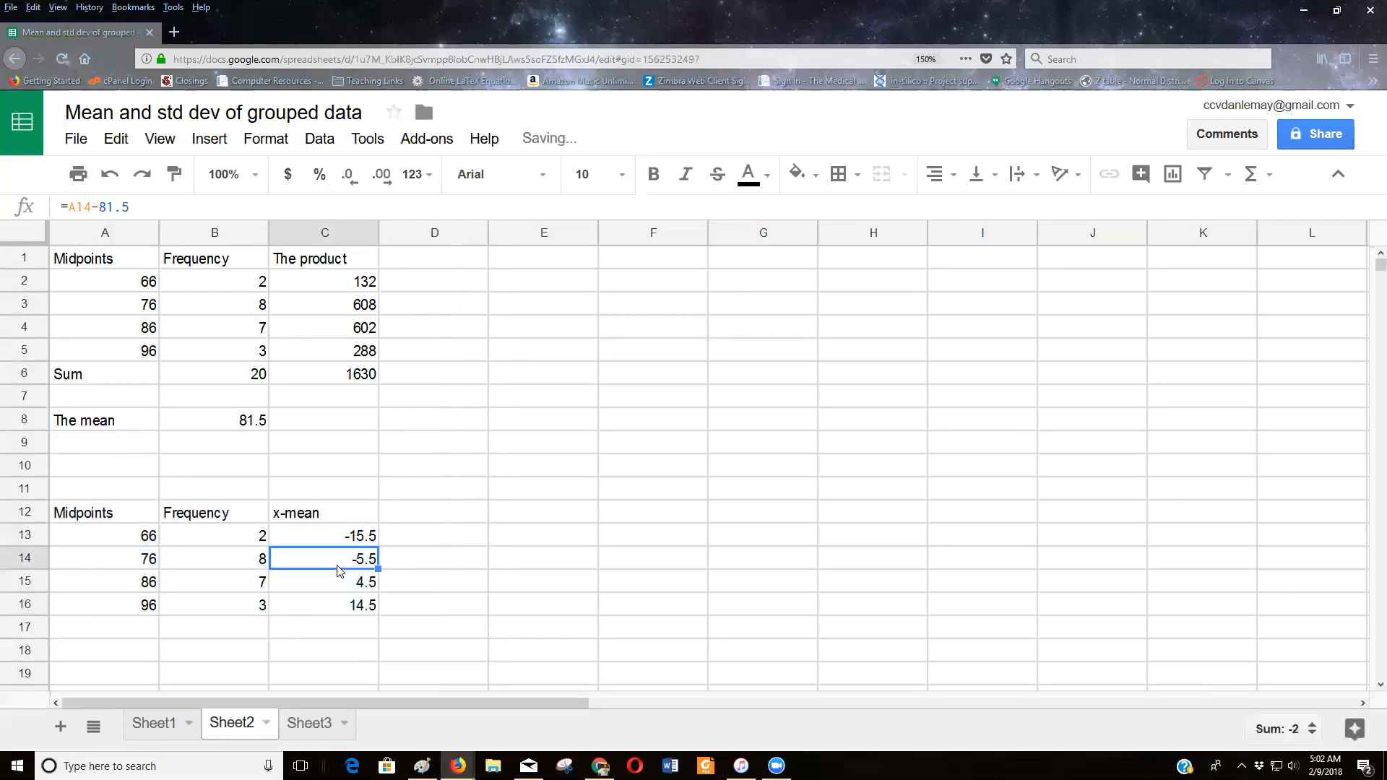
double_click(338, 566)
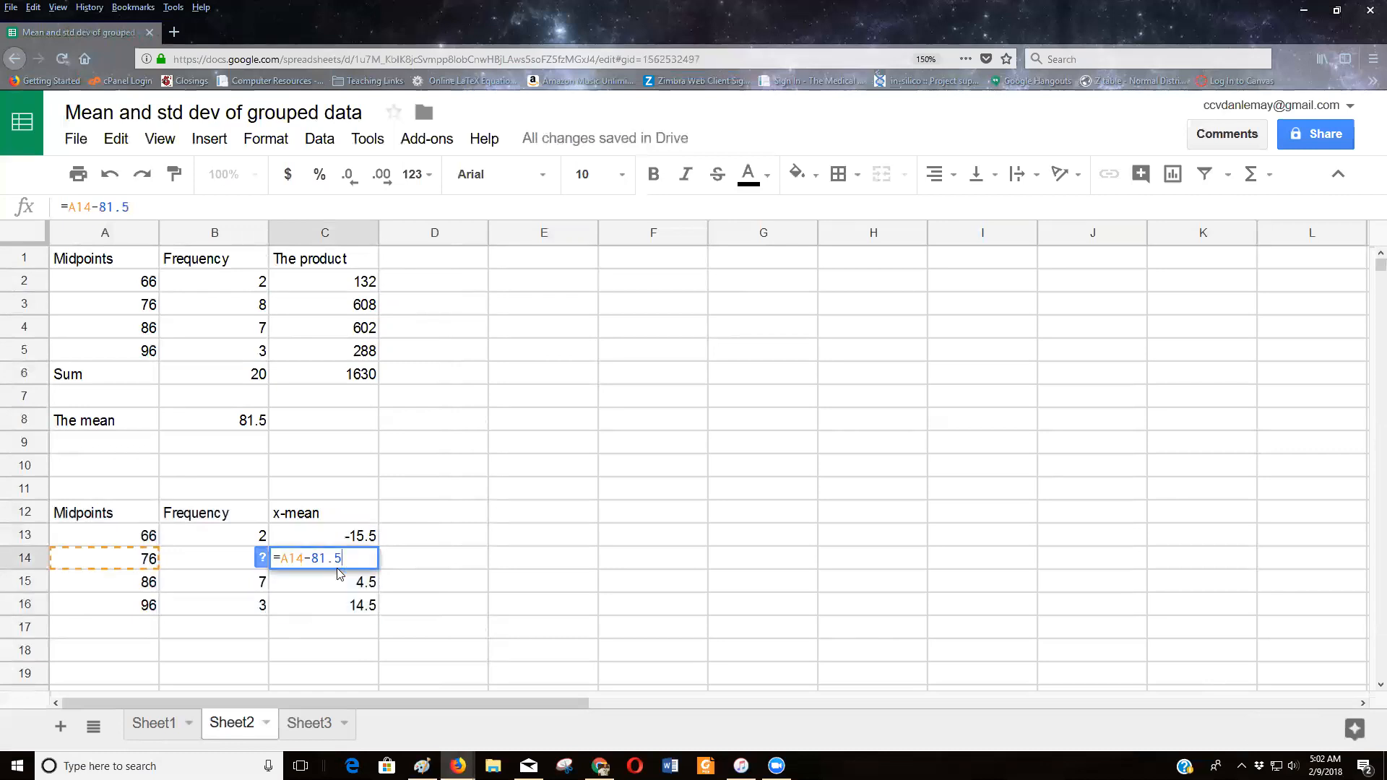
key("Escape")
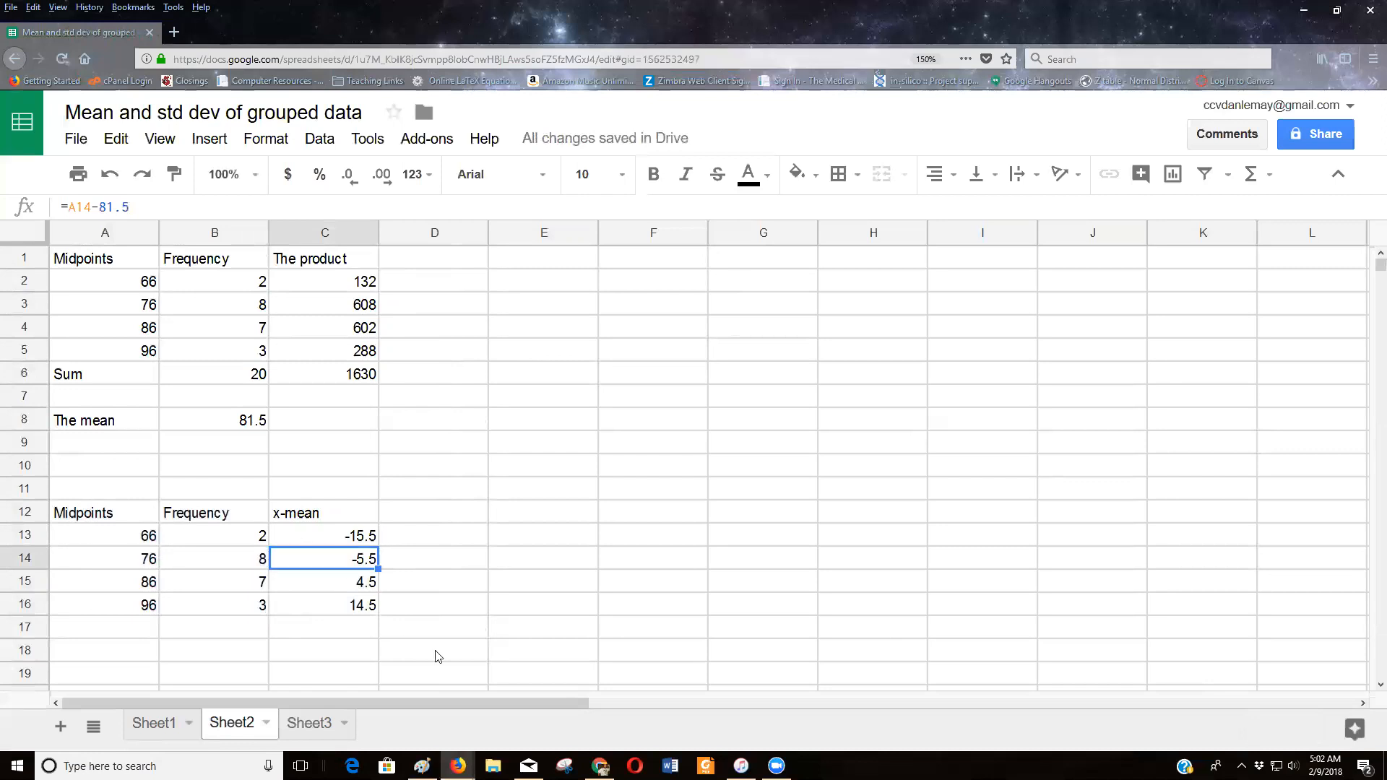
left_click(473, 653)
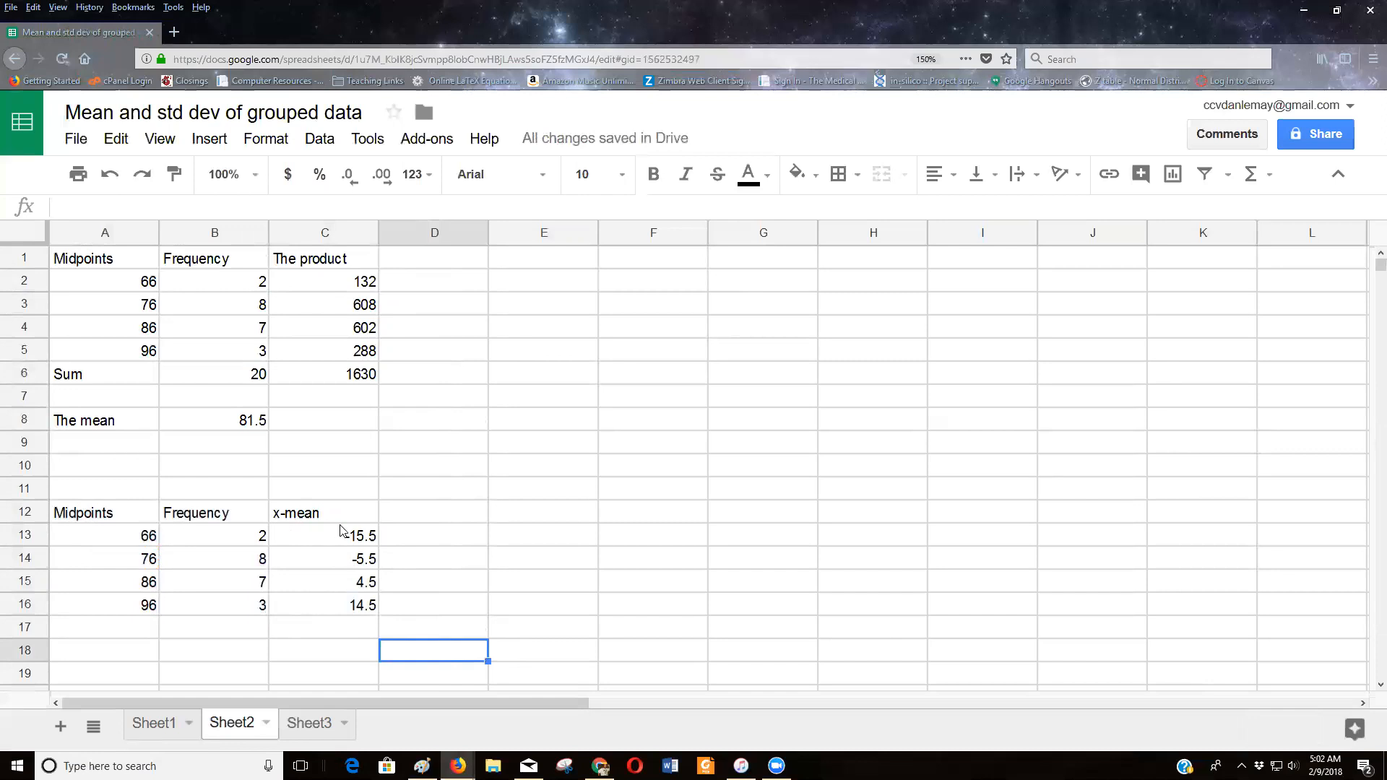
Step: Add the column header "(x-mean)^2" in D12 for the squared deviations
left_click(415, 518)
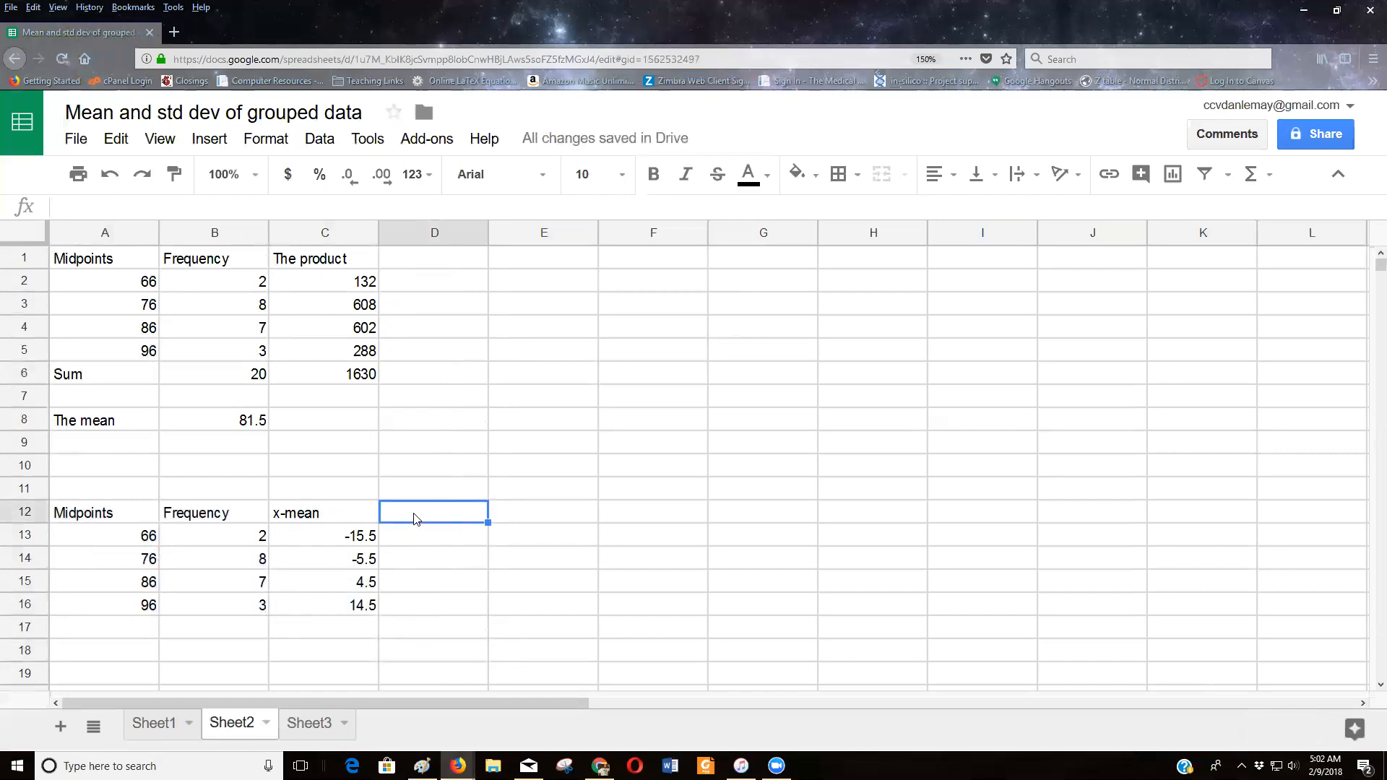
double_click(415, 512)
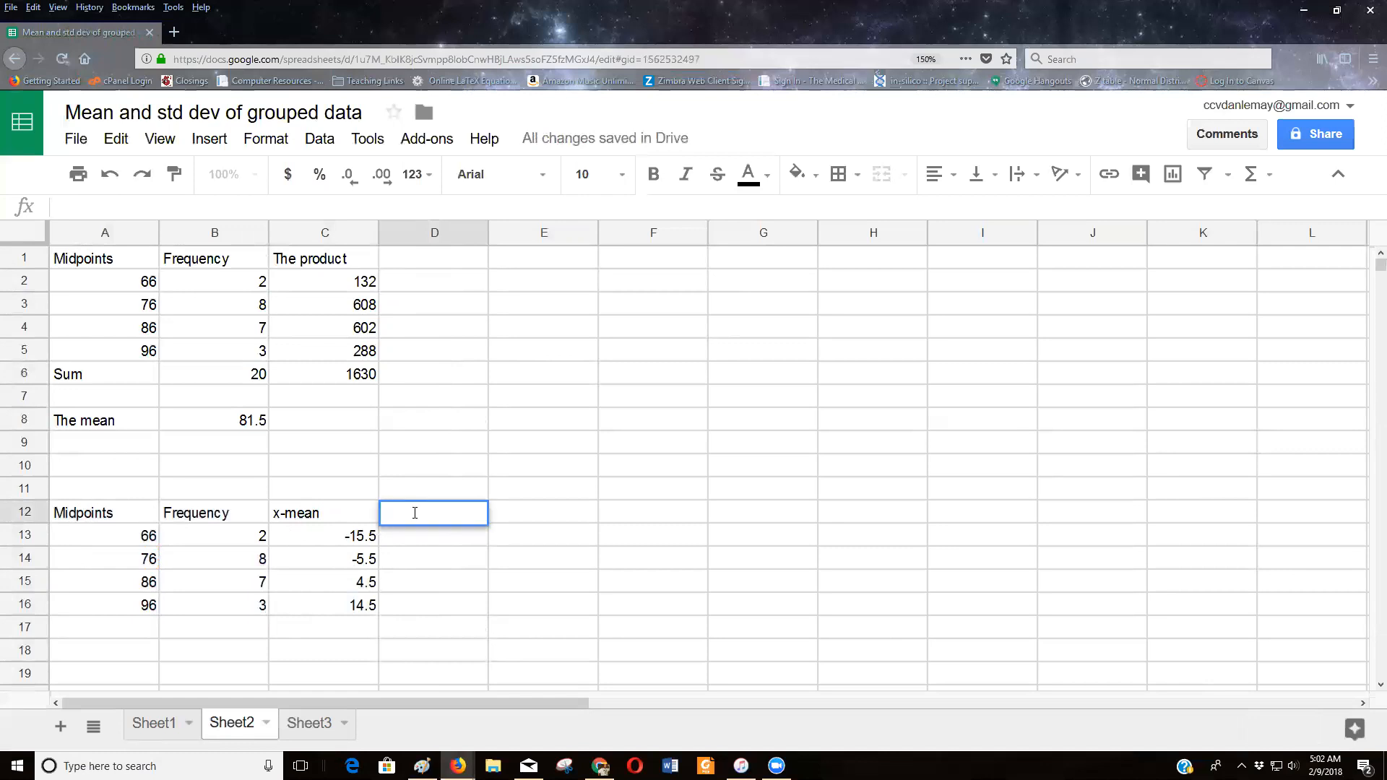
type("(x-mean)")
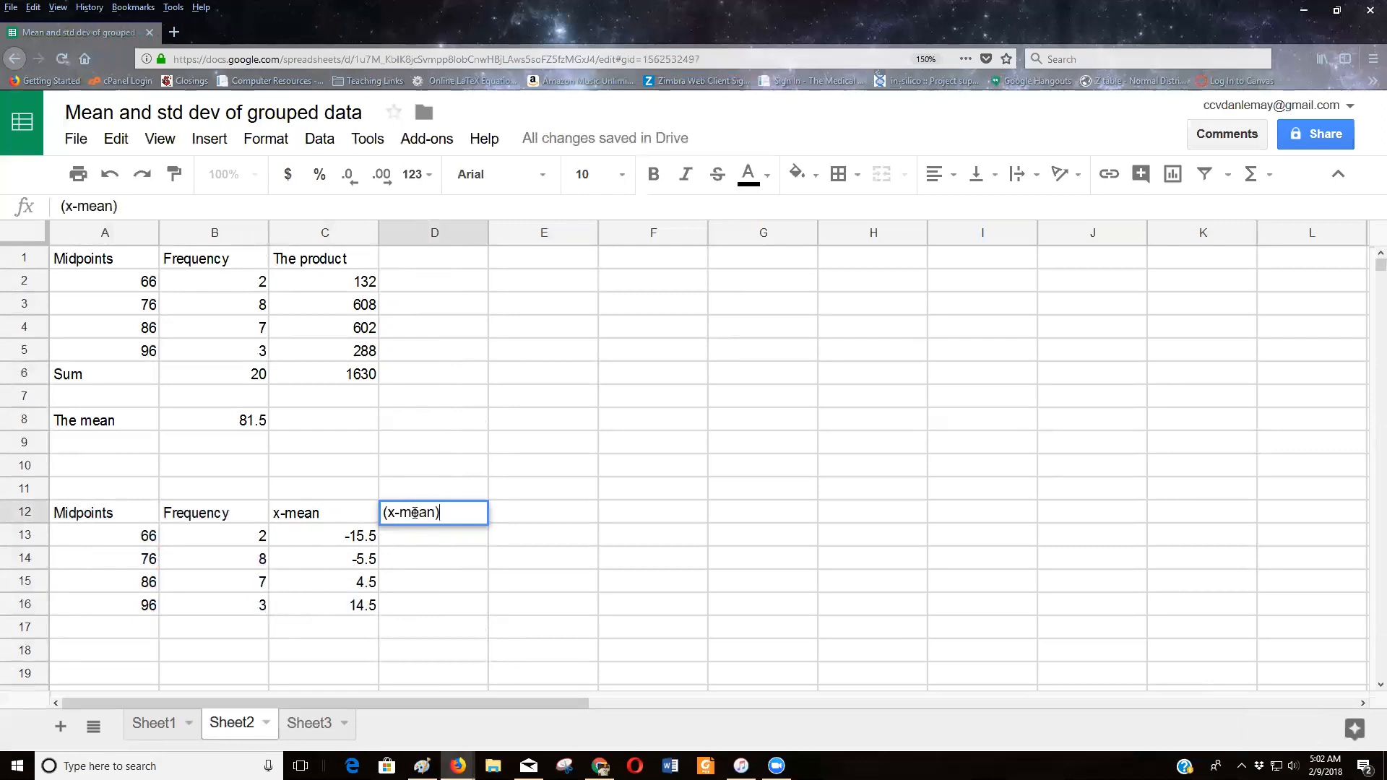
type("^2")
key("Return")
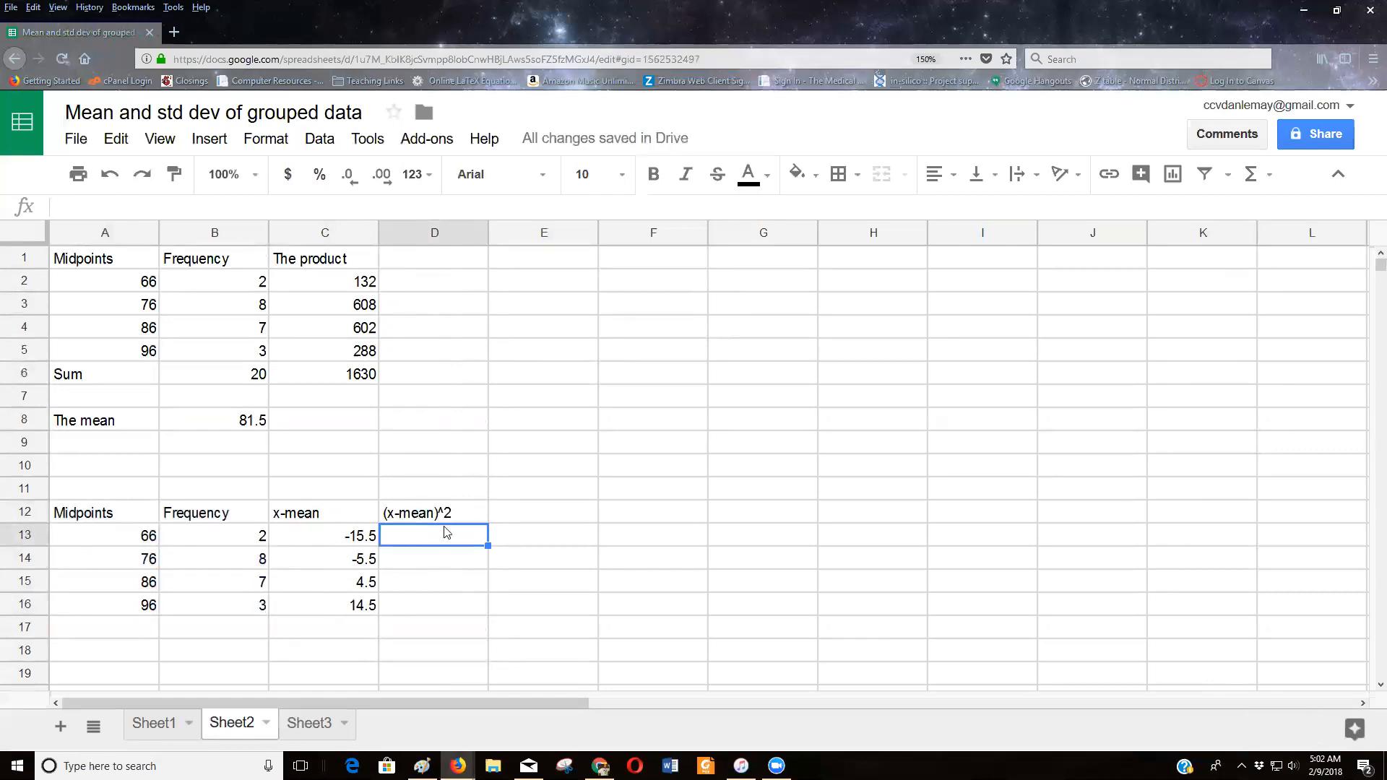
Step: Square the first deviation in D13 with the formula =C13^2 and fill it down to D16
type("=")
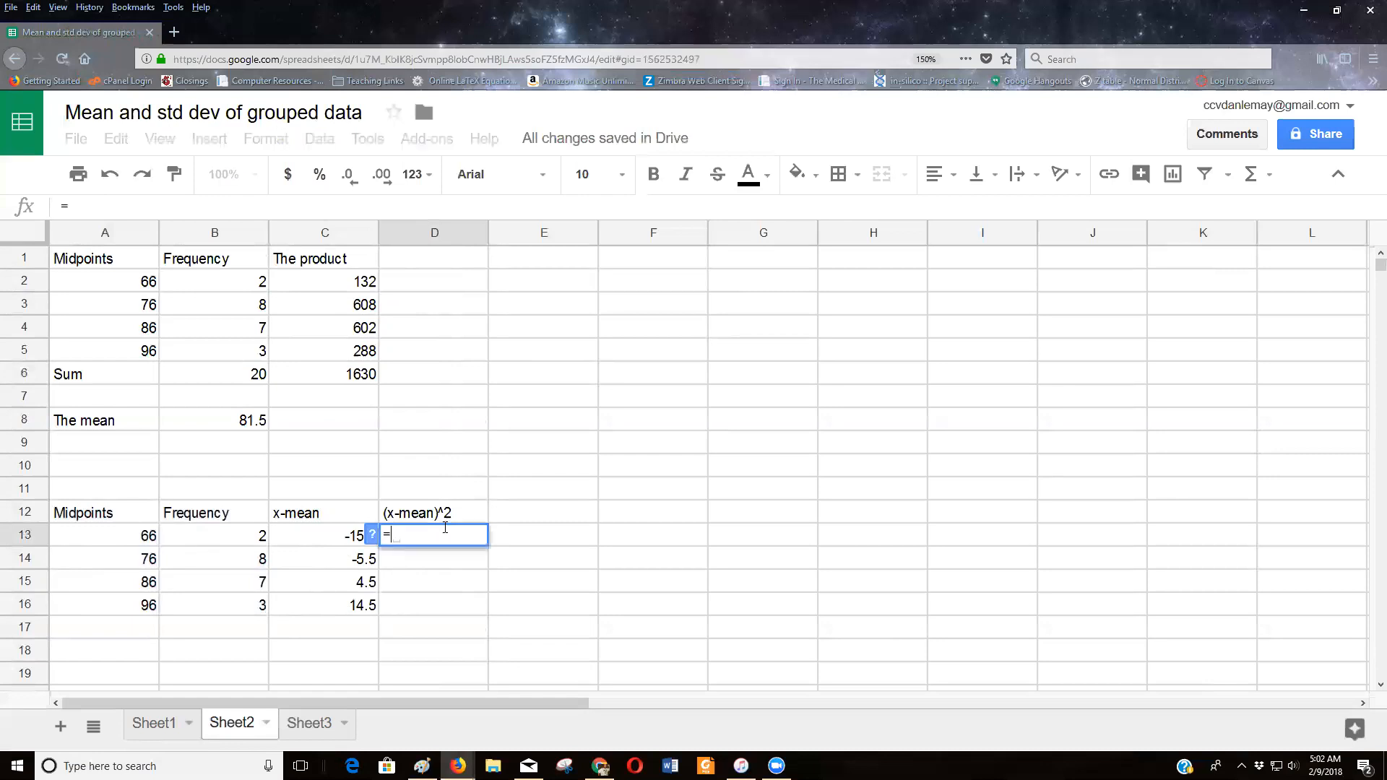
left_click(348, 546)
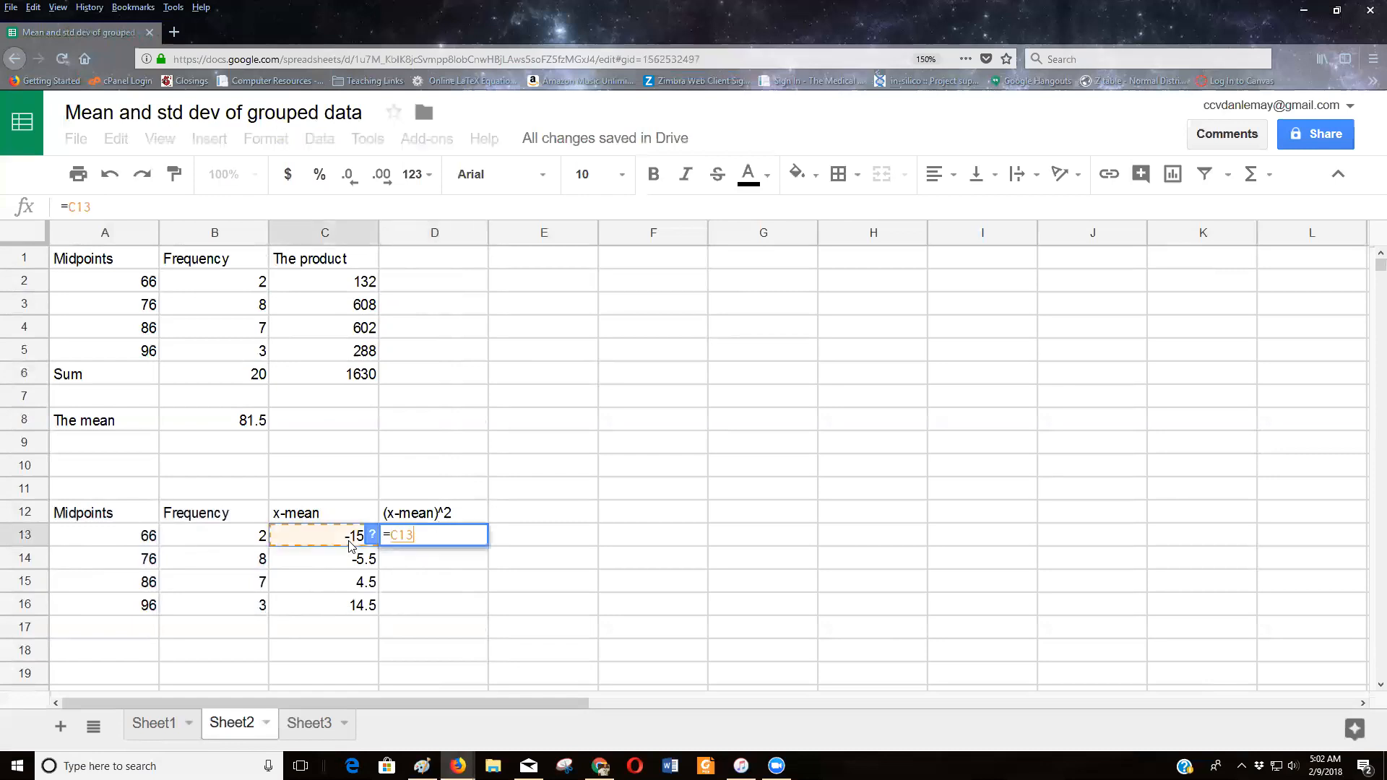
type("^2")
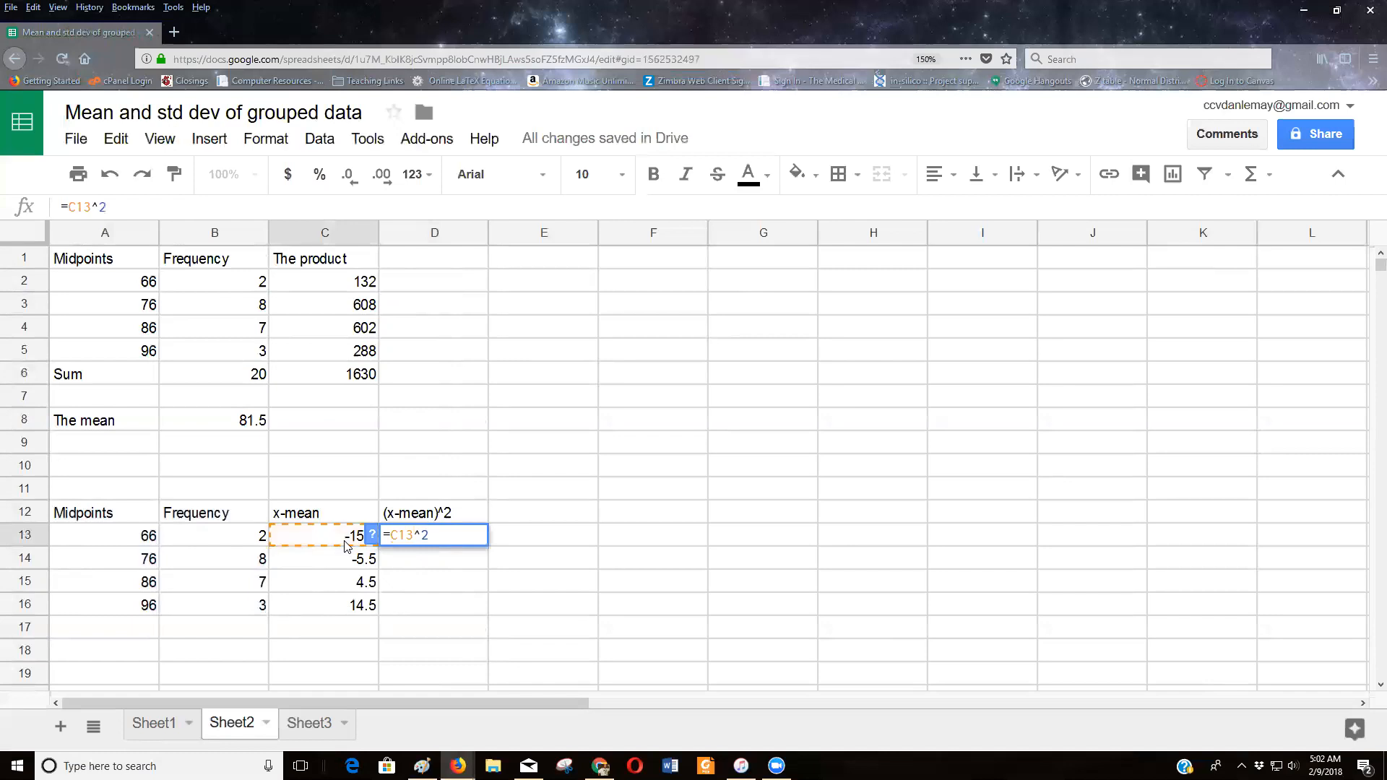
key("Return")
left_click(437, 538)
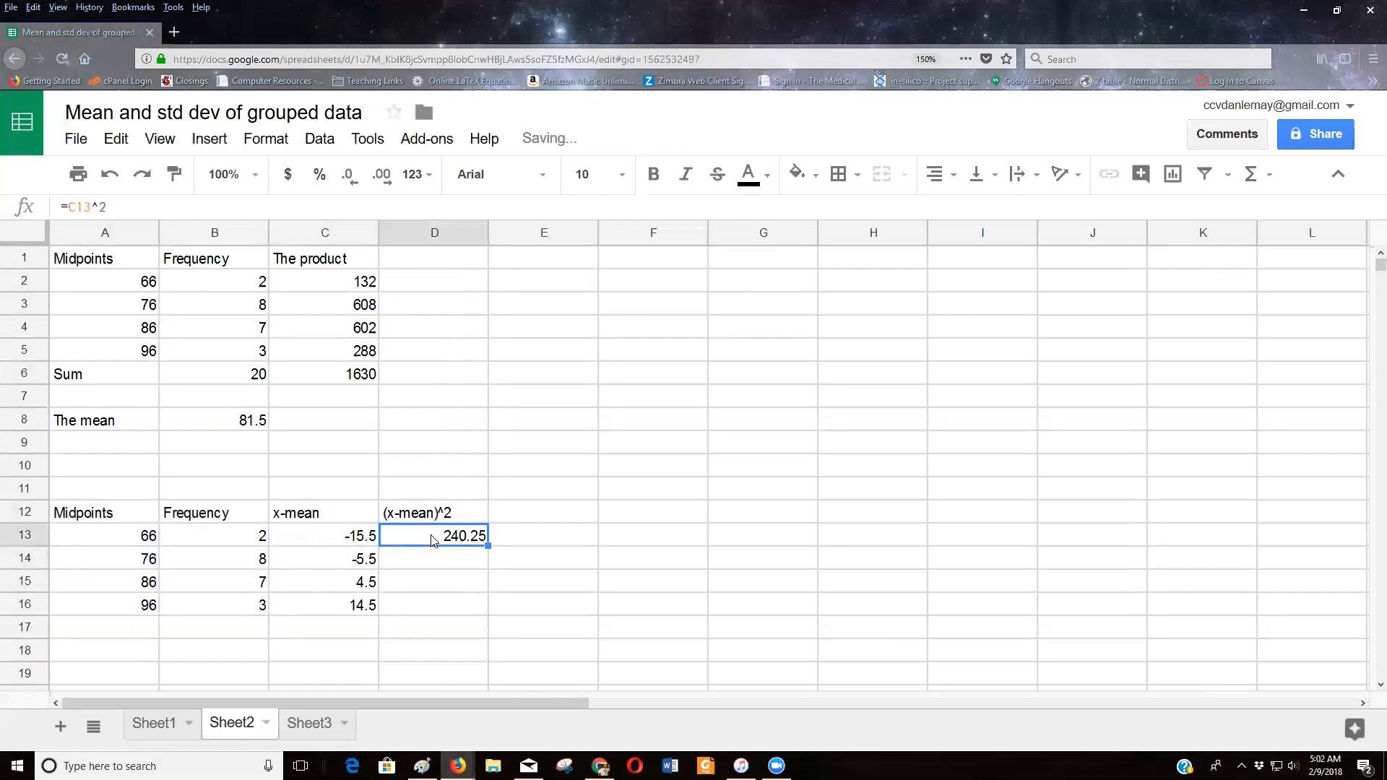
left_click_drag(490, 546, 459, 610)
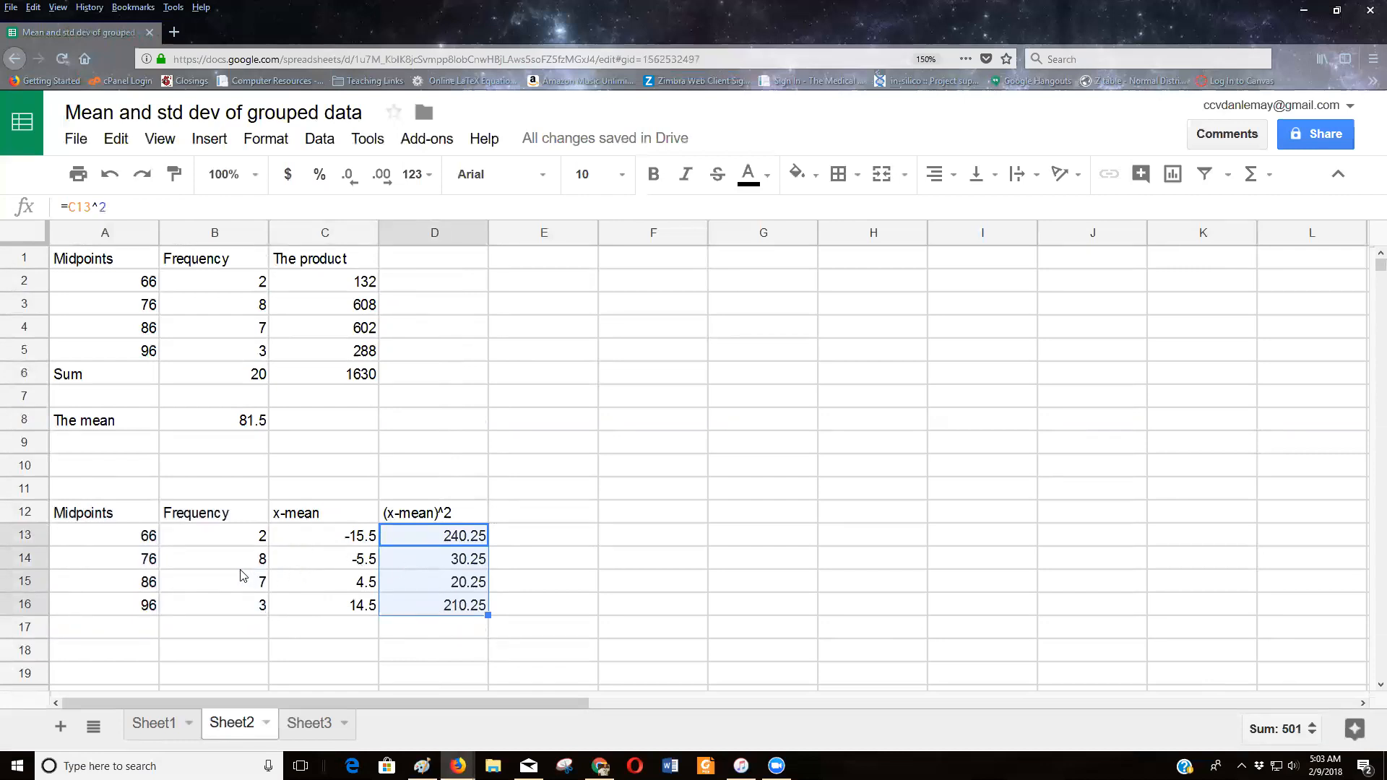
Step: Add the column header "freq*(x-mean)^2" in E12, reusing the copied text of the D12 header
left_click(450, 518)
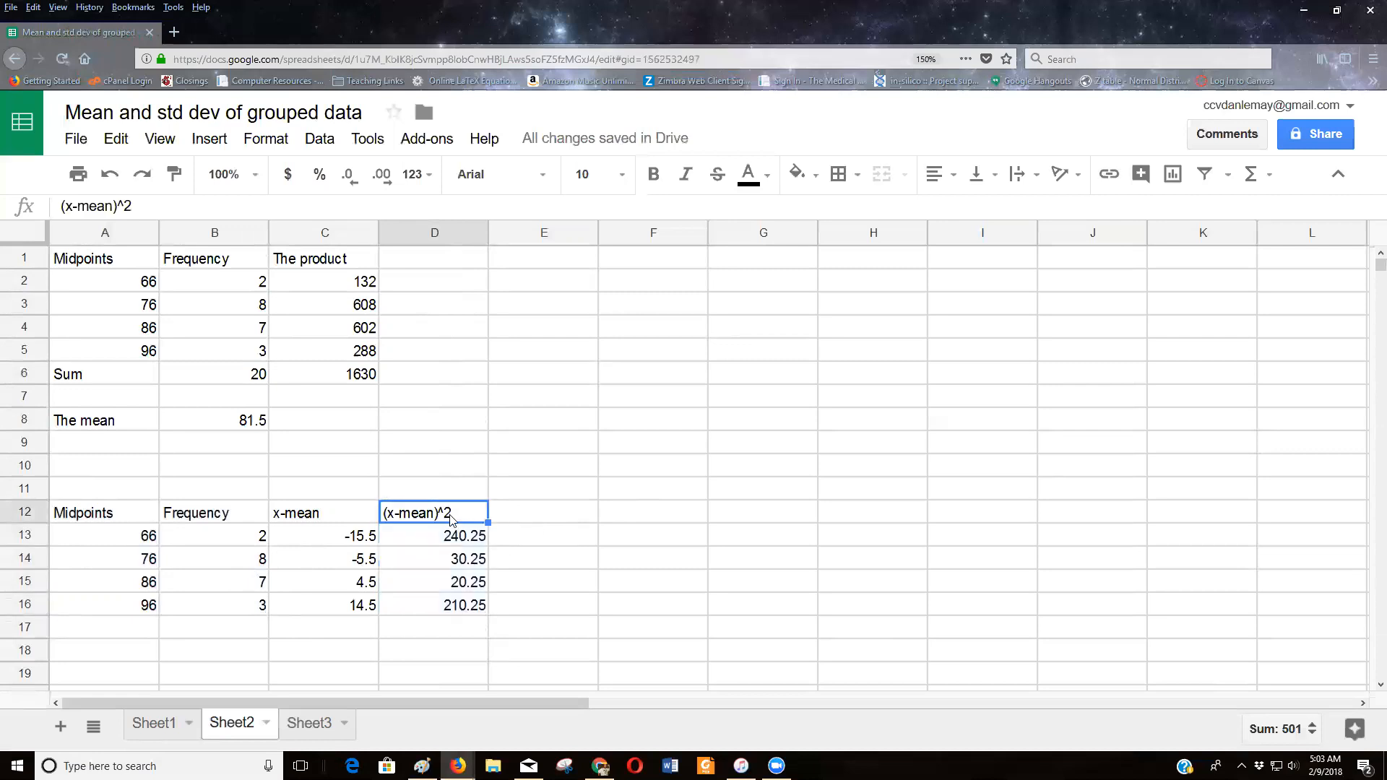
key("ctrl+c")
left_click(560, 521)
type("freq")
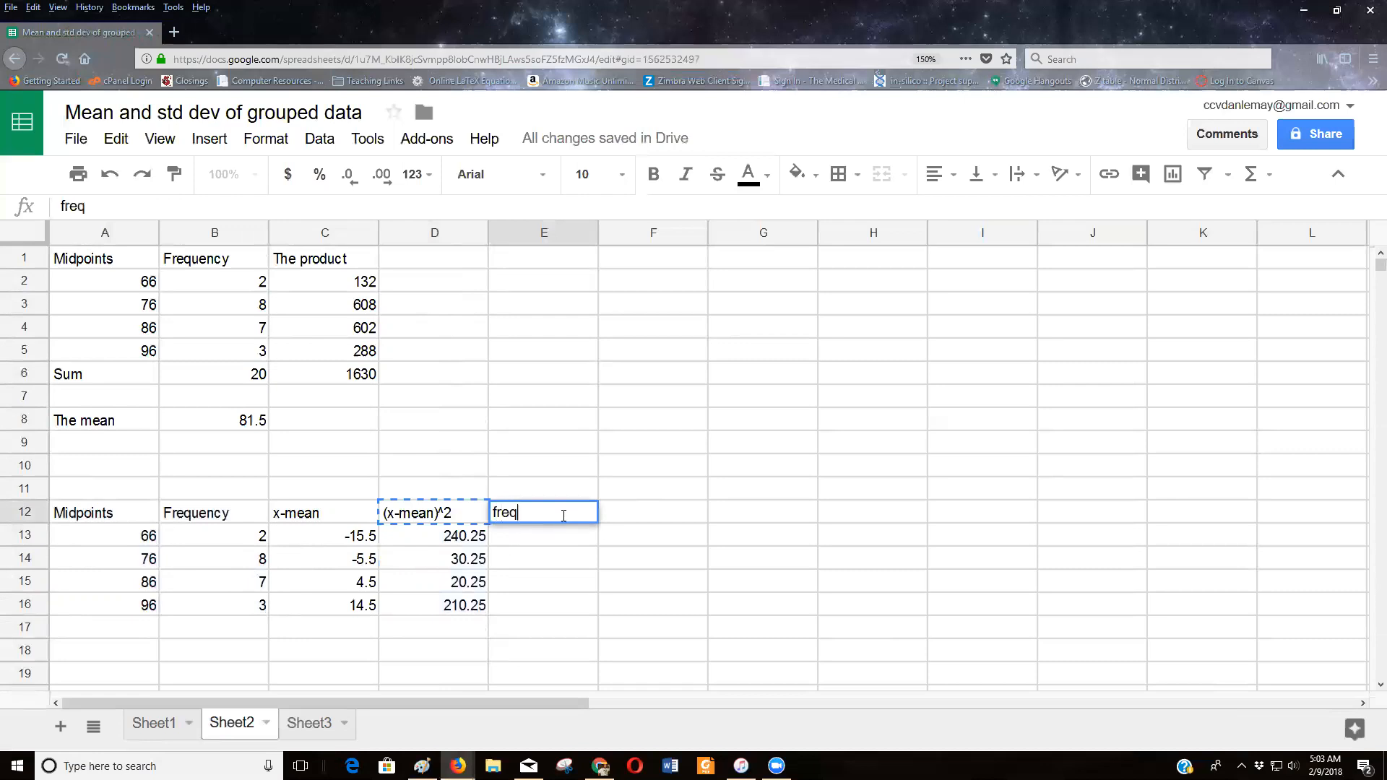
type("*")
key("ctrl+v")
key("Return")
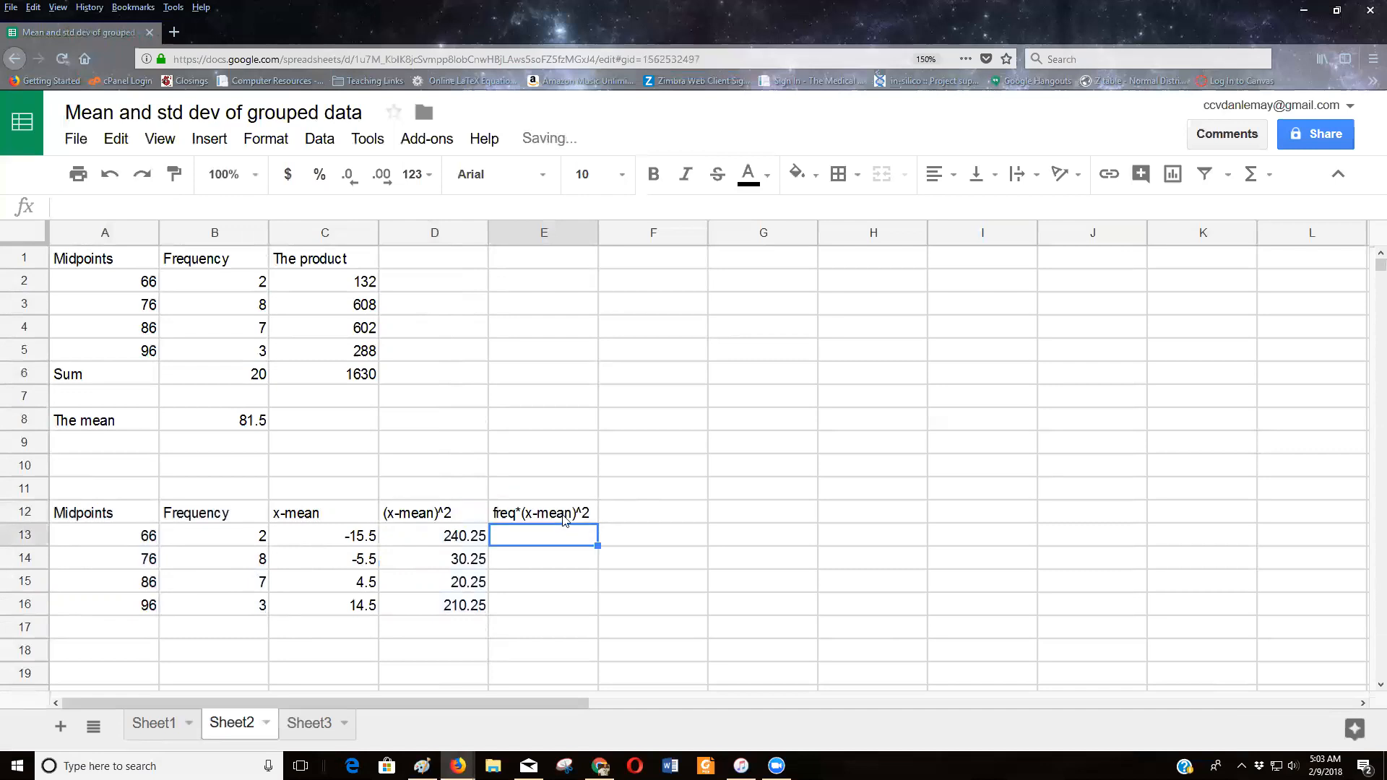
Step: Multiply frequency by squared deviation in E13 with the formula =B13*D13 and fill it down to E16
type("=")
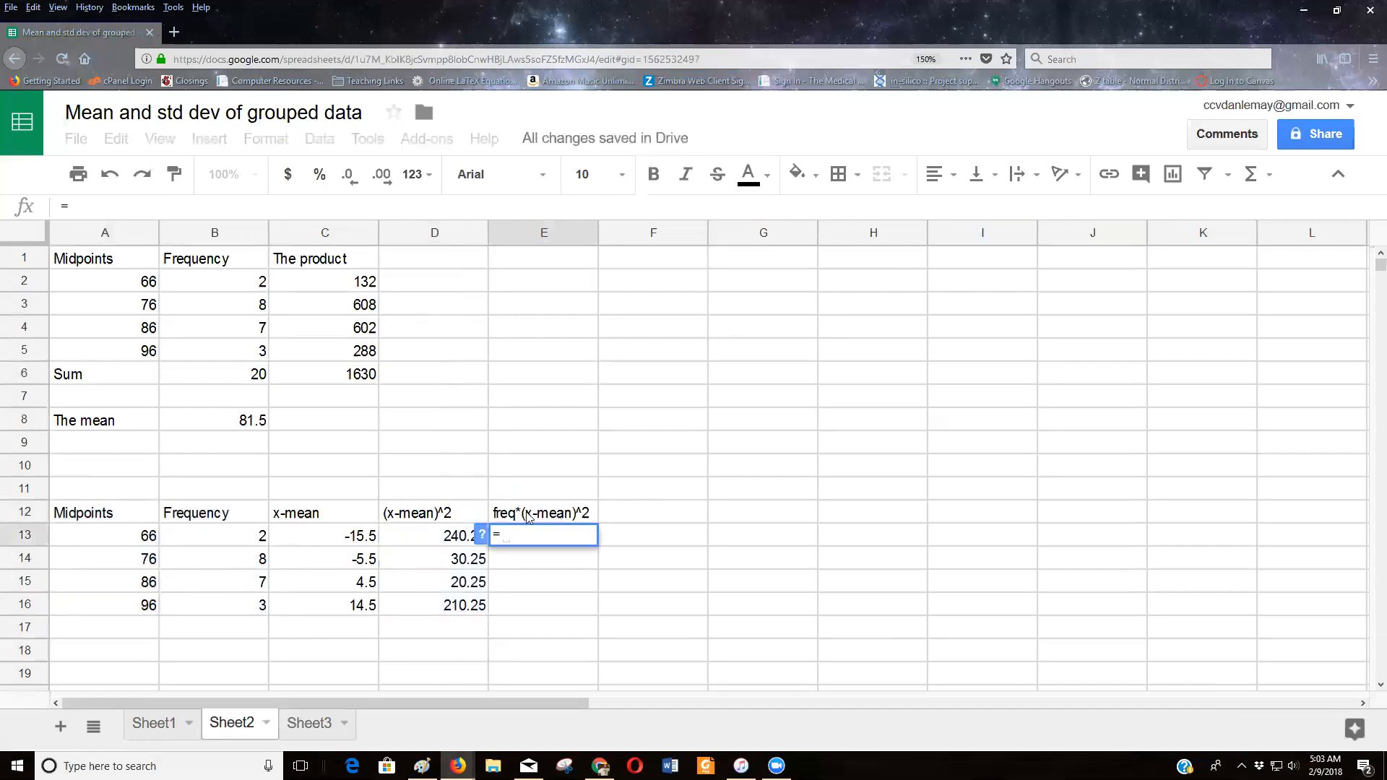
left_click(207, 540)
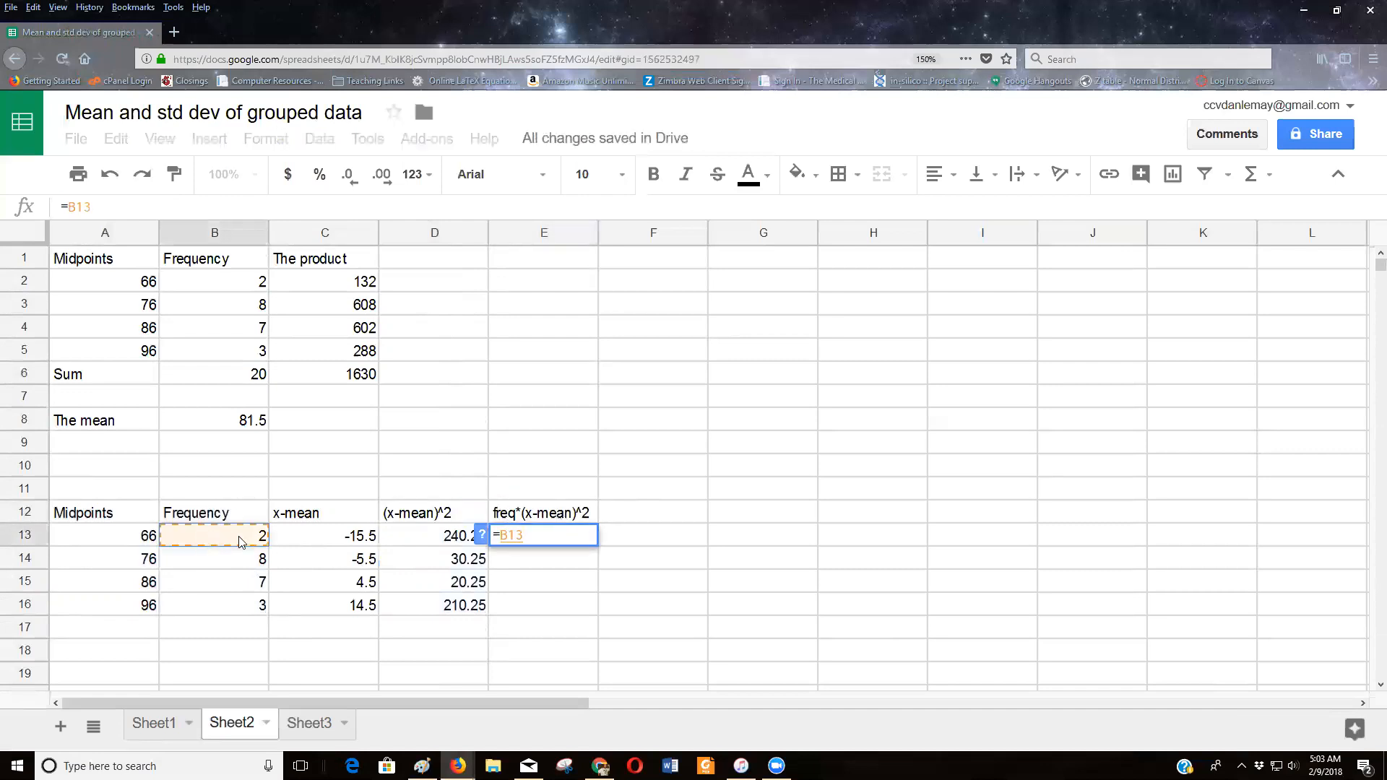
type("*")
left_click(410, 538)
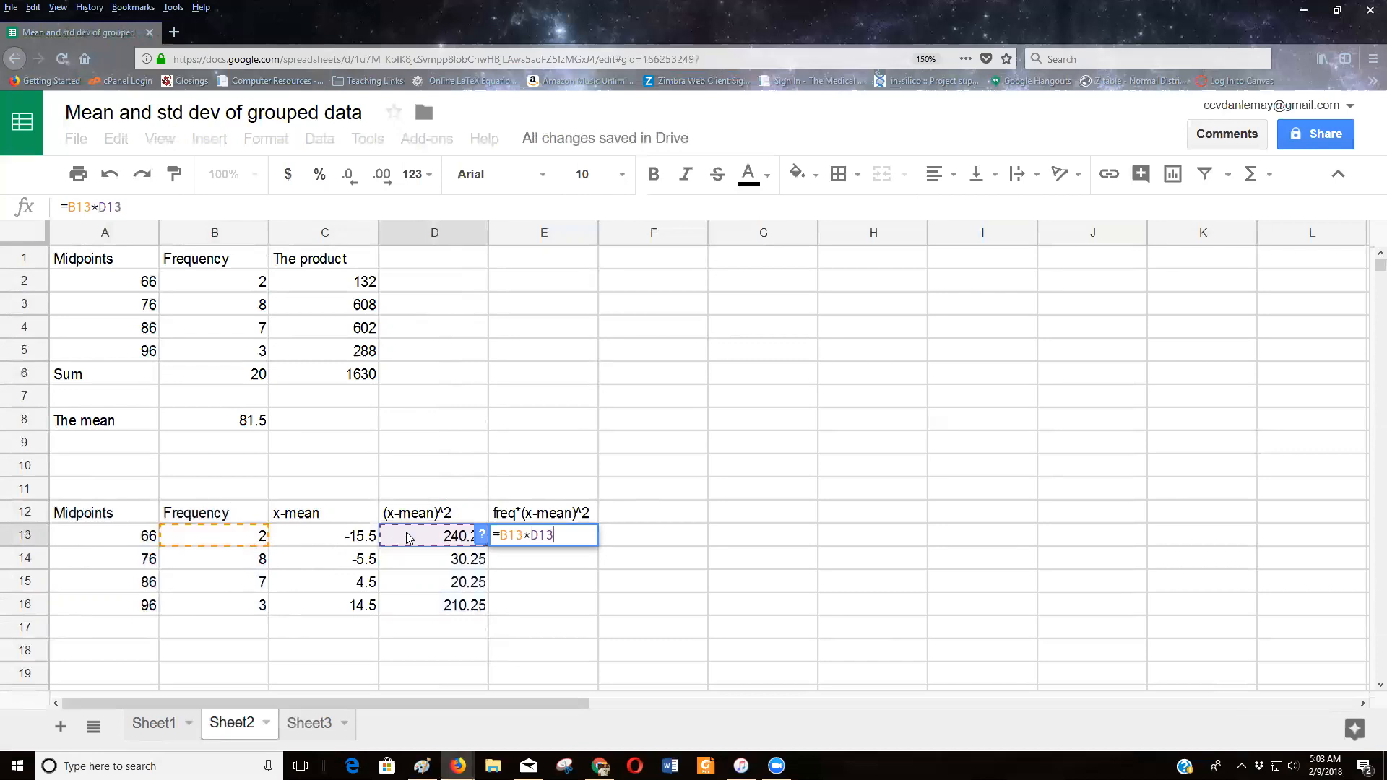
key("Return")
left_click(570, 528)
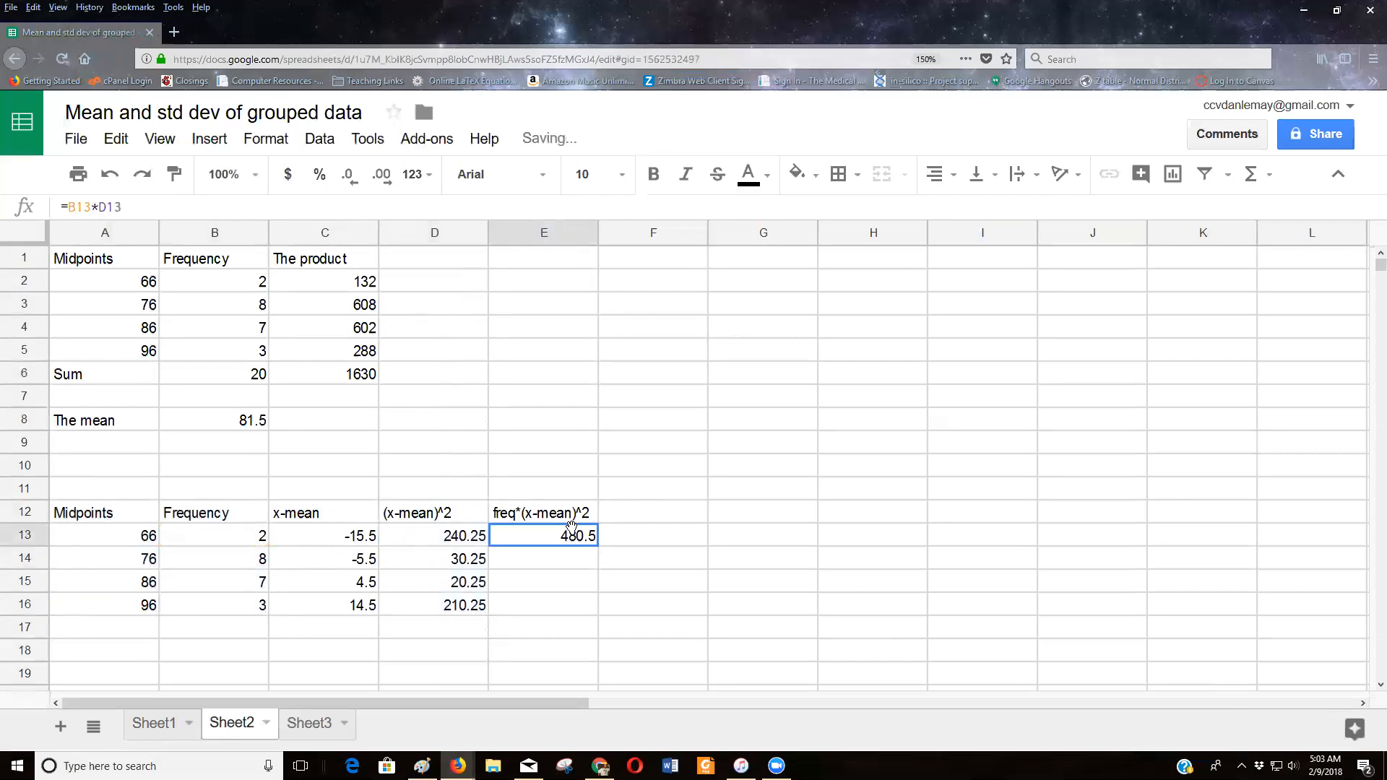
left_click_drag(599, 546, 595, 608)
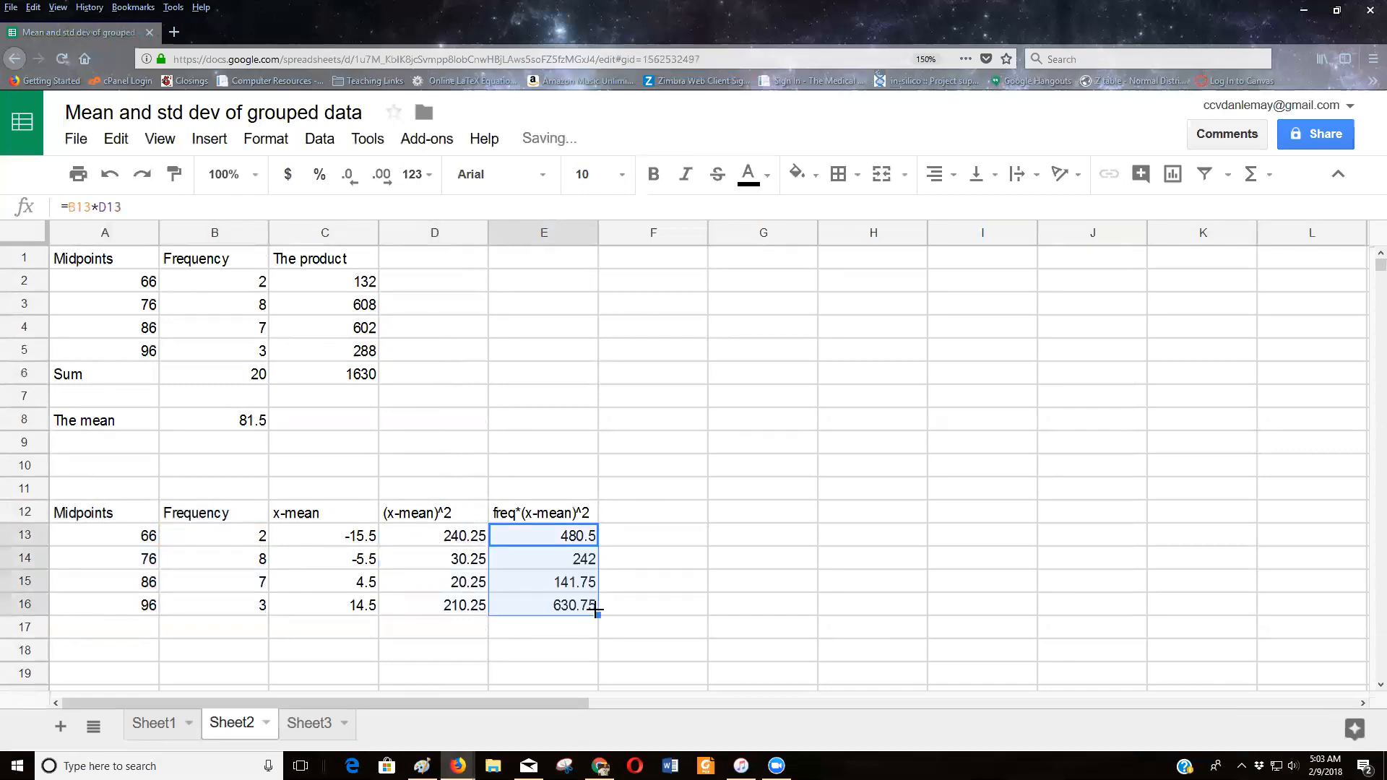
Step: Label A17 "sum" and total the frequencies in B17 with the formula =sum(B13:B16)
left_click(529, 636)
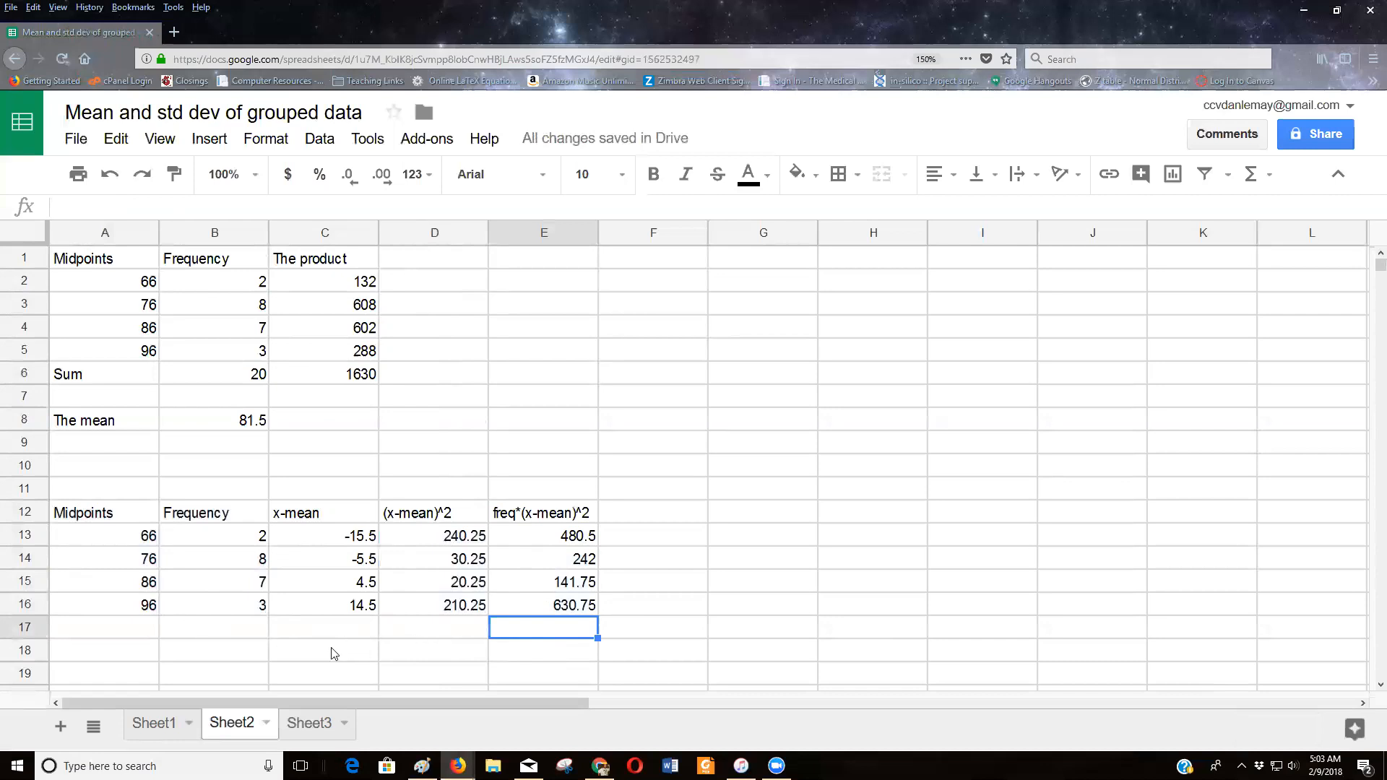
left_click(130, 634)
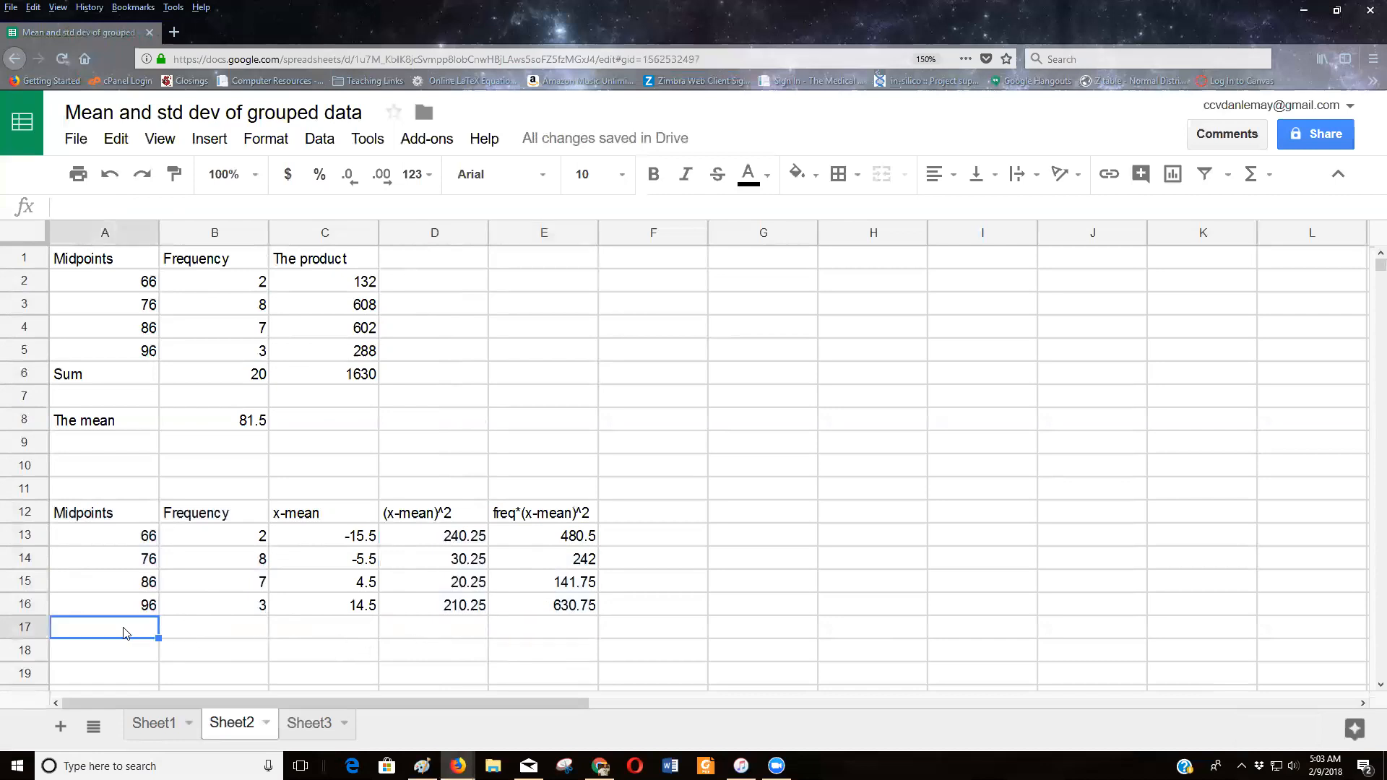
type("sum")
key("Tab")
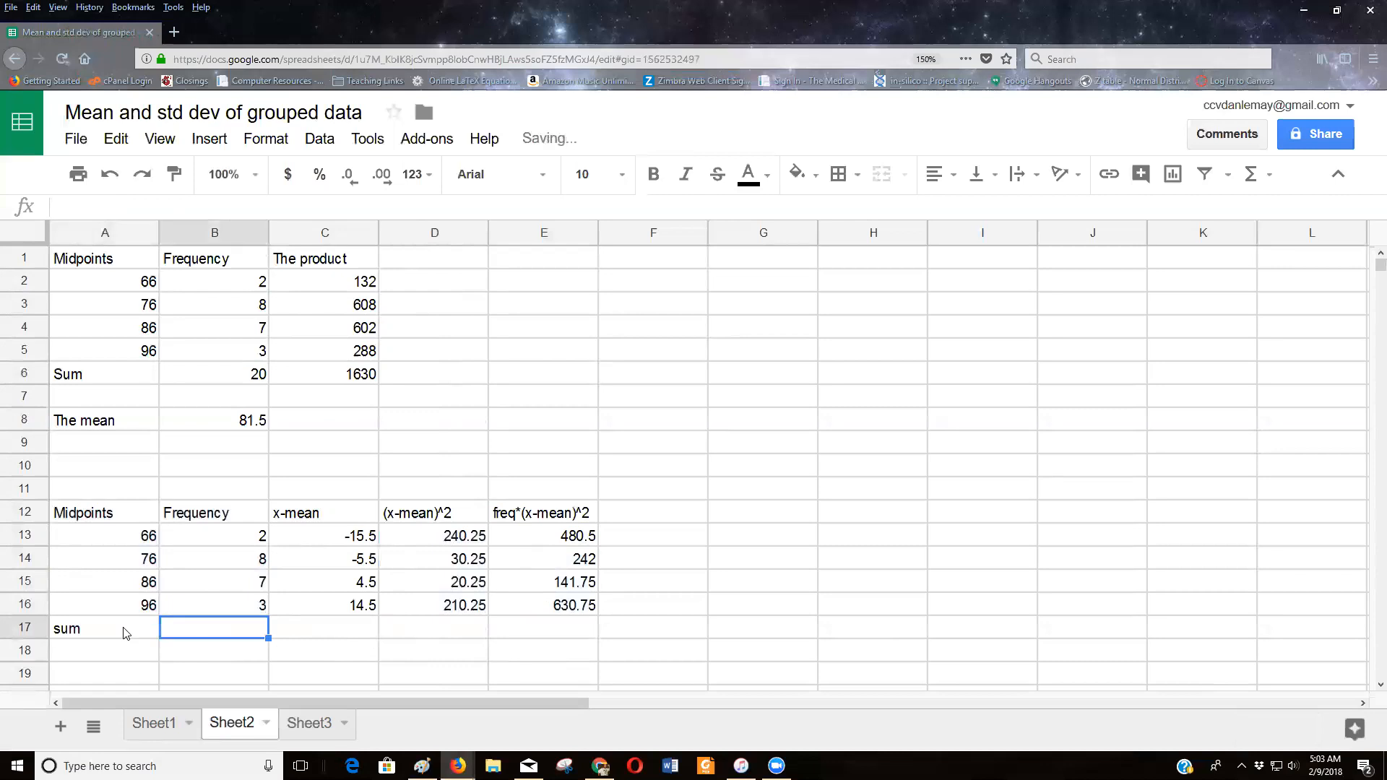
type("=sum(")
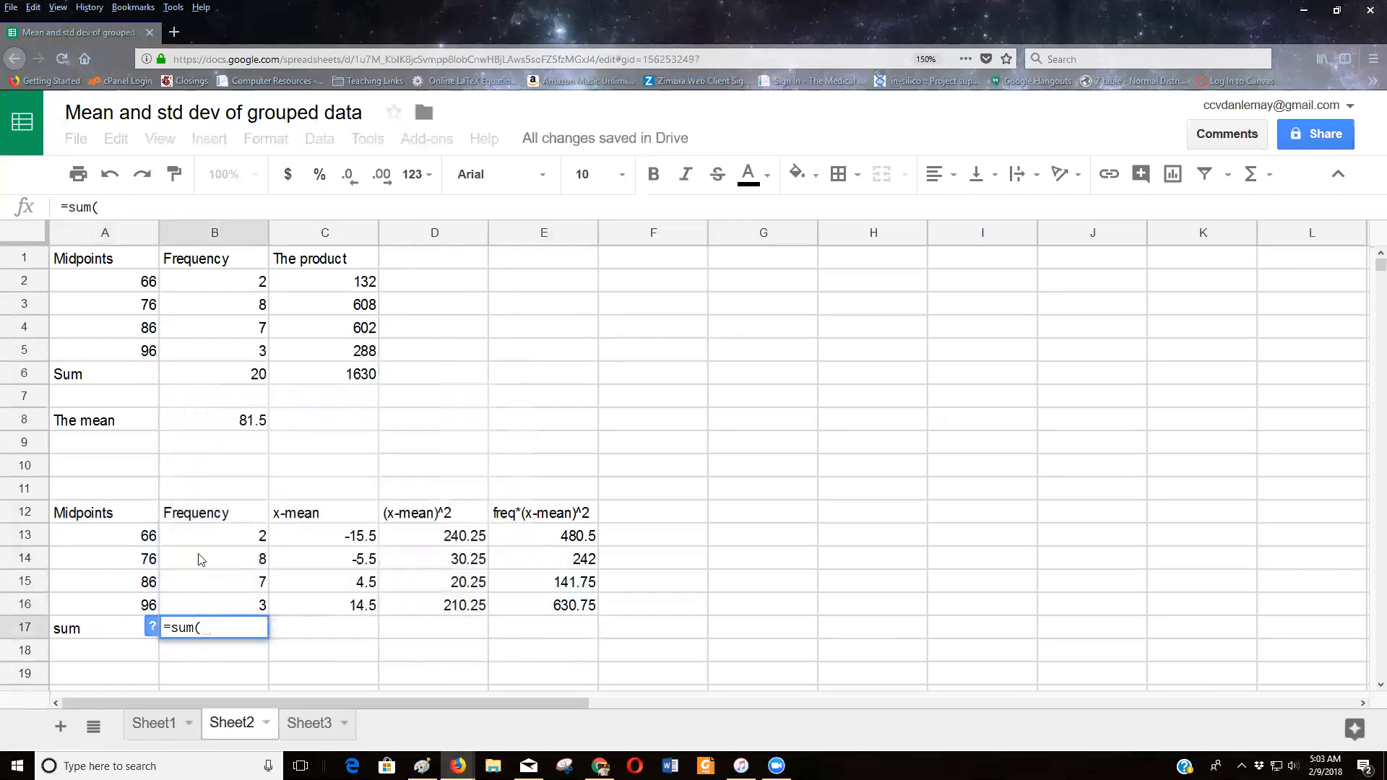
left_click_drag(202, 543, 208, 592)
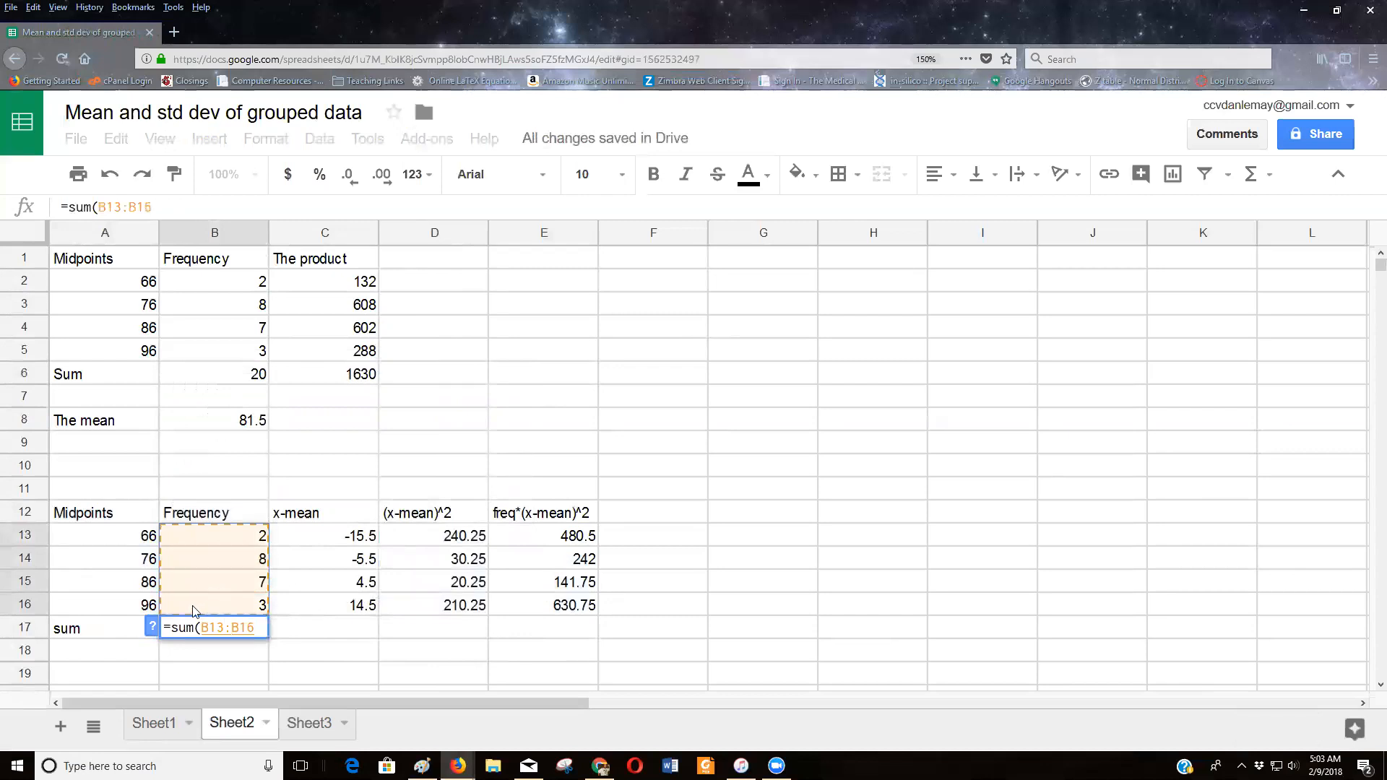
key("Return")
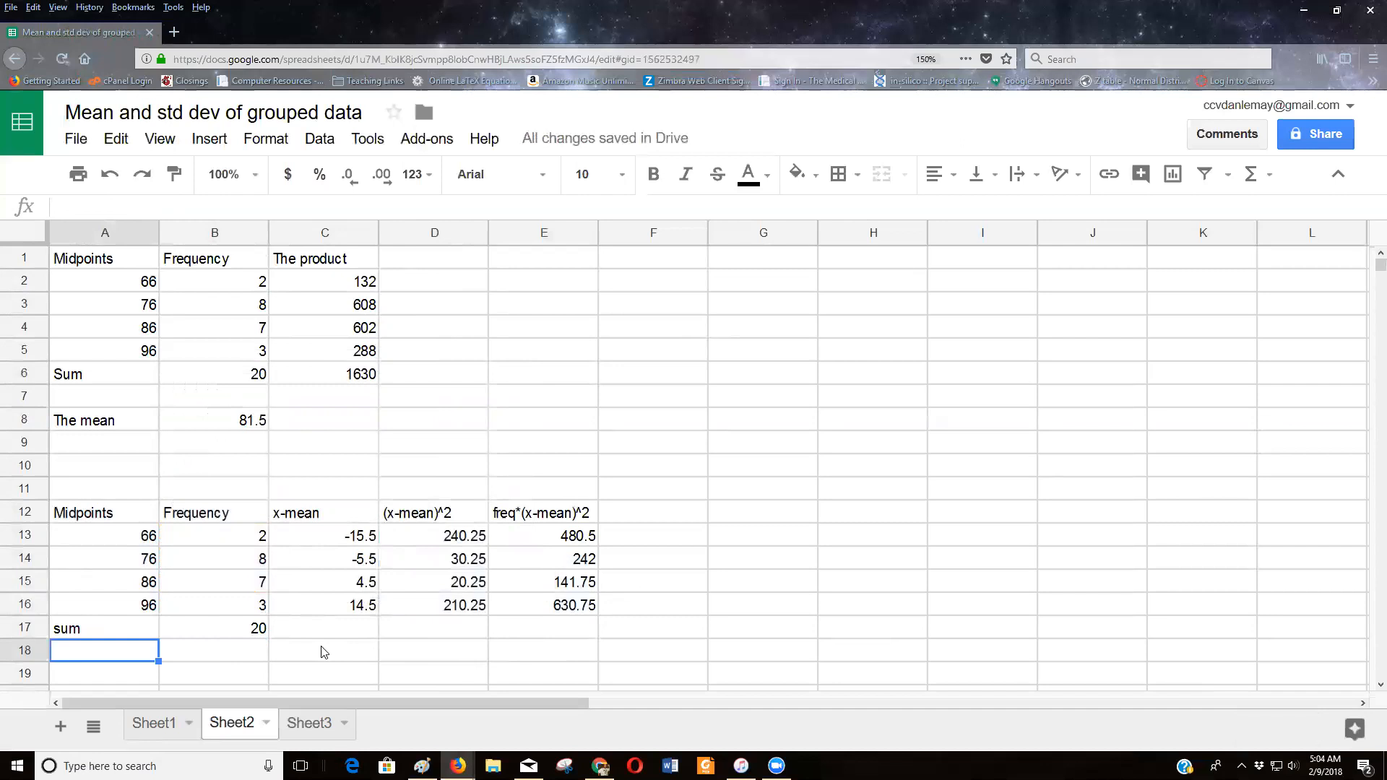
Step: Copy the frequency sum formula from B17 to E17 and check that it covers E13:E16
left_click(527, 637)
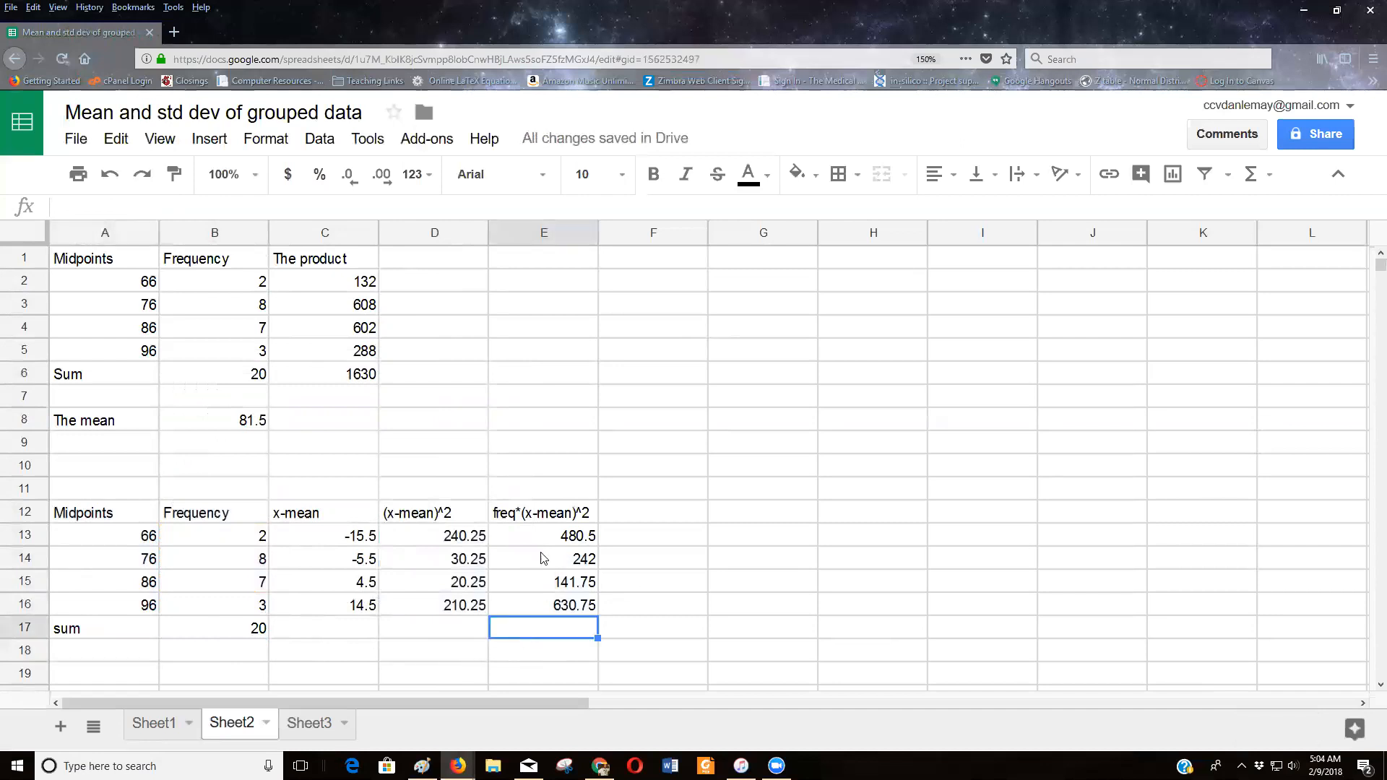
left_click(231, 633)
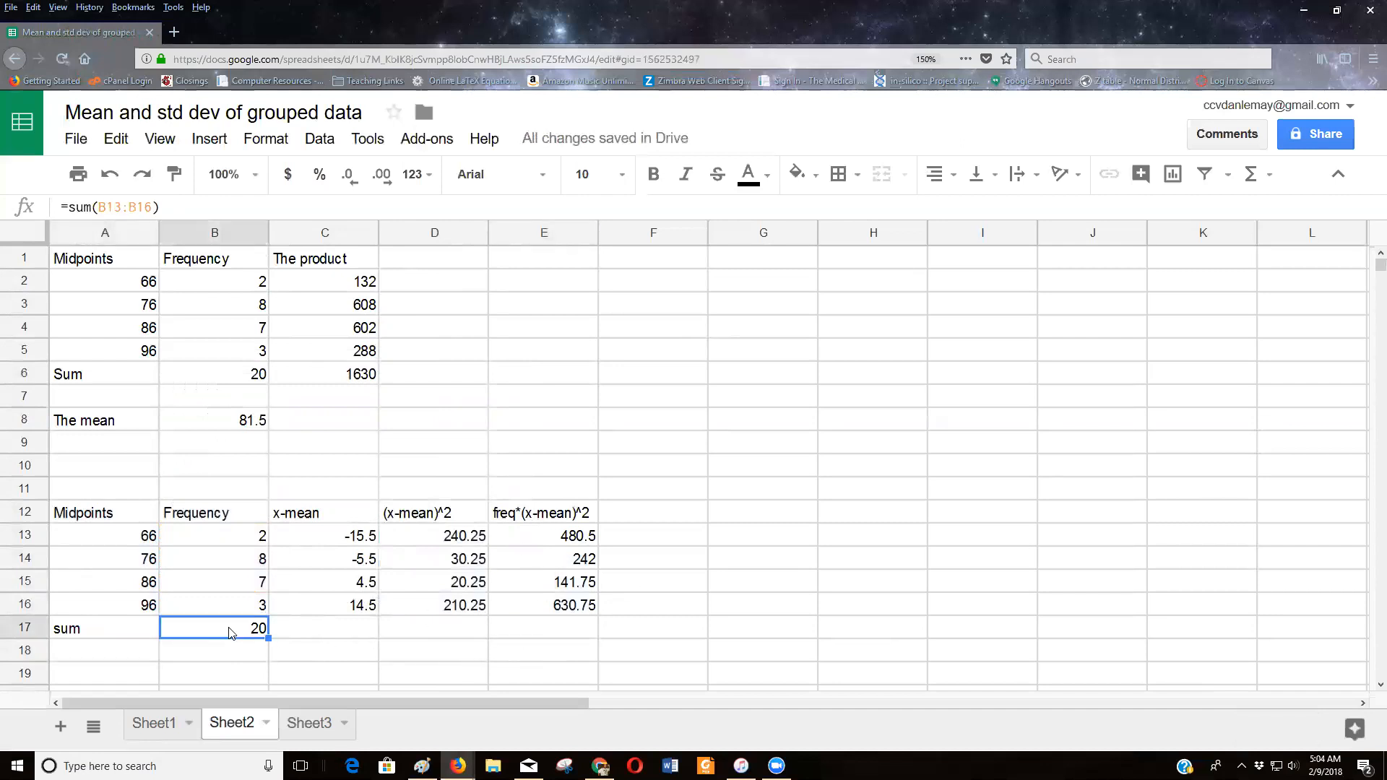
key("ctrl+c")
left_click(520, 632)
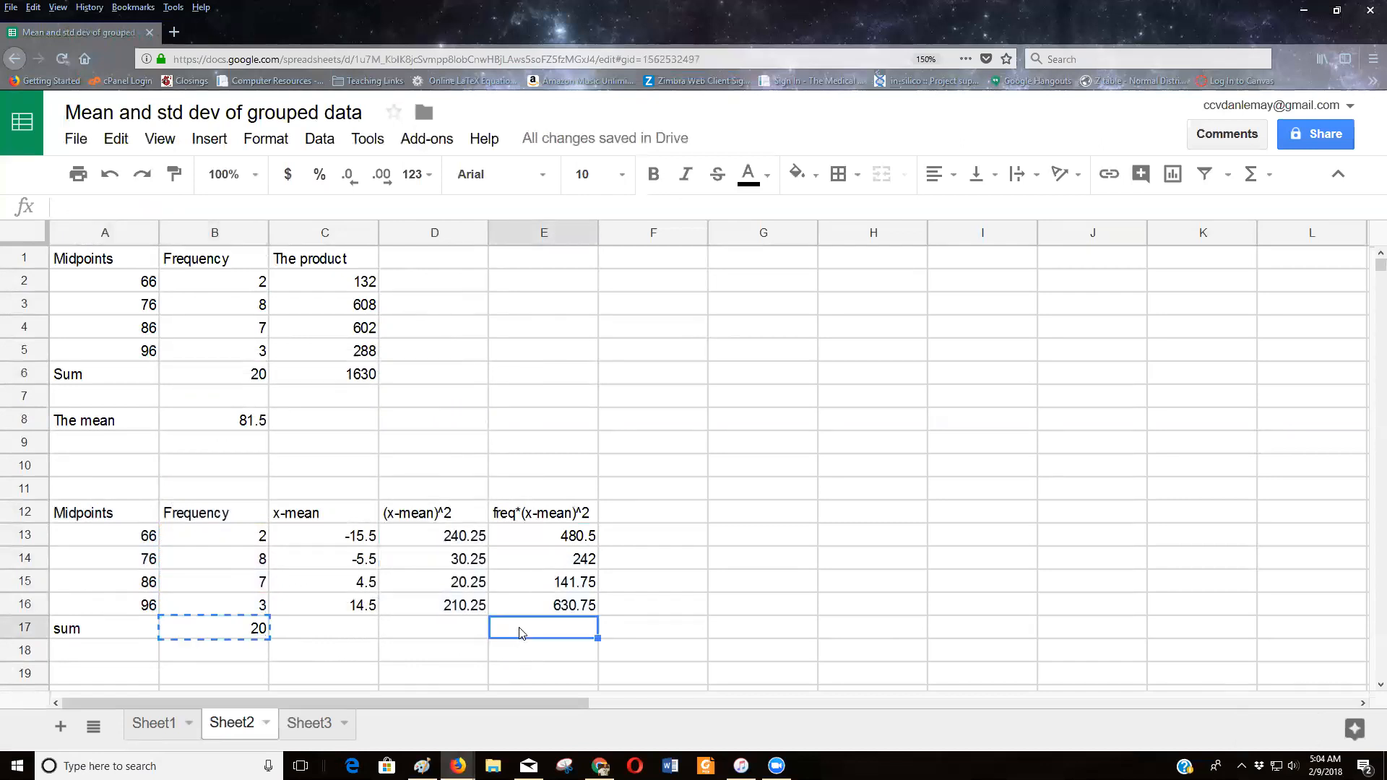
key("ctrl+v")
double_click(520, 629)
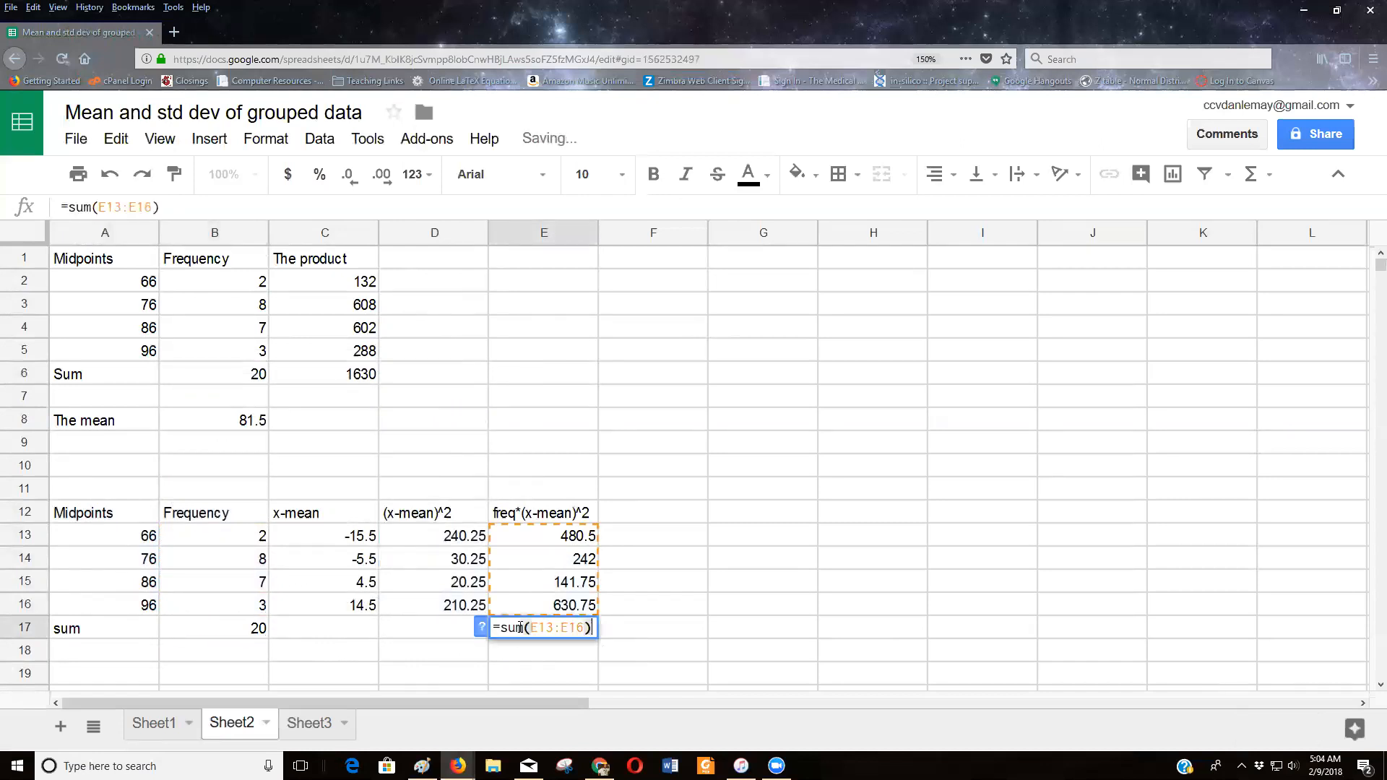
key("Return")
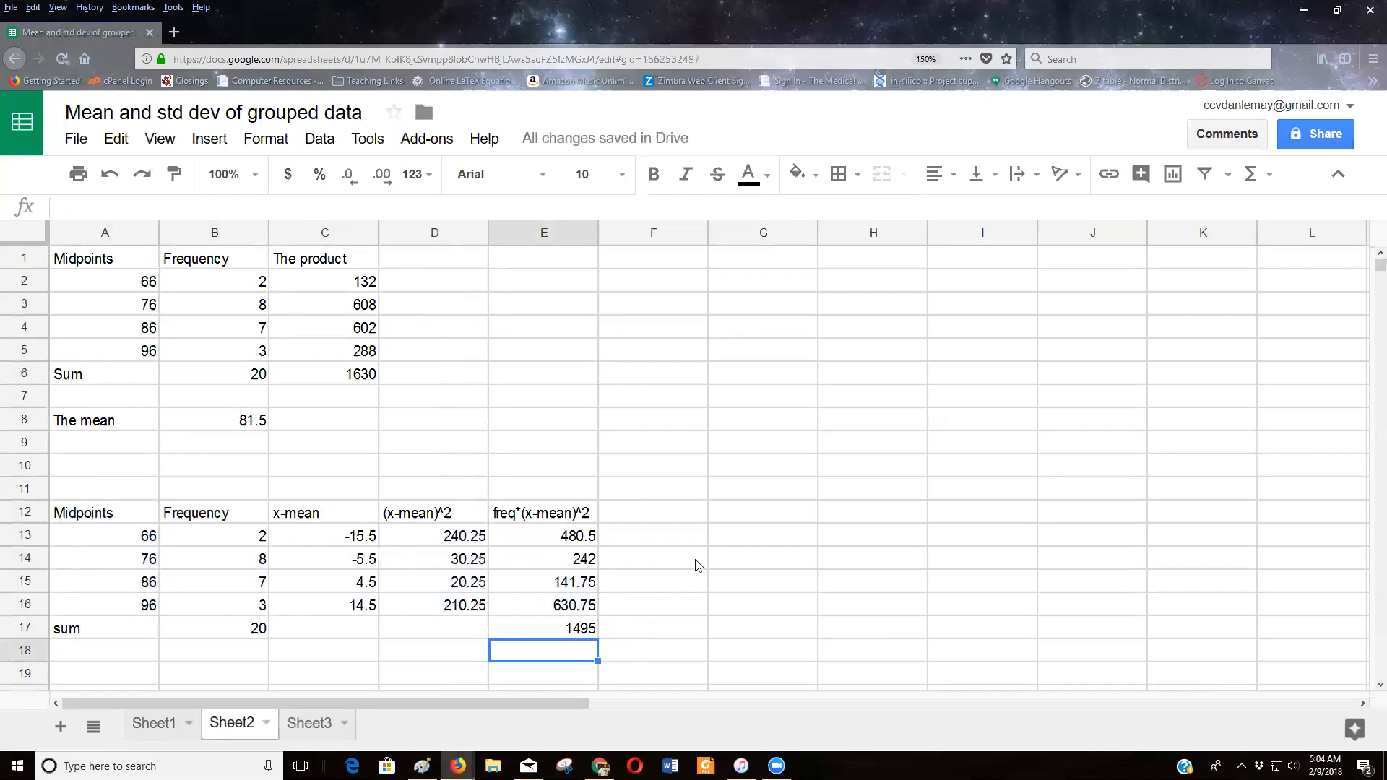
Step: Label G14 "variance" and calculate it in H14 with the formula =E17/19
left_click(722, 550)
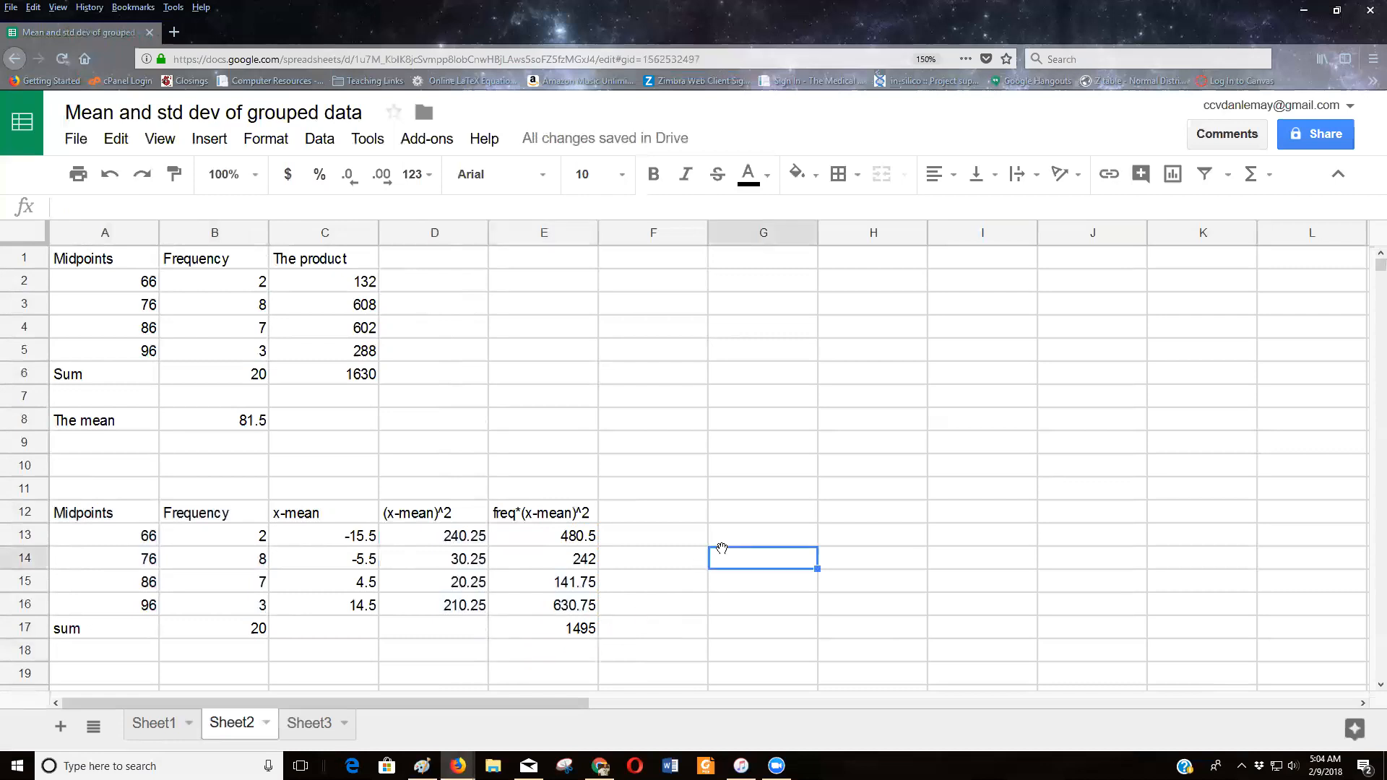
type("variance")
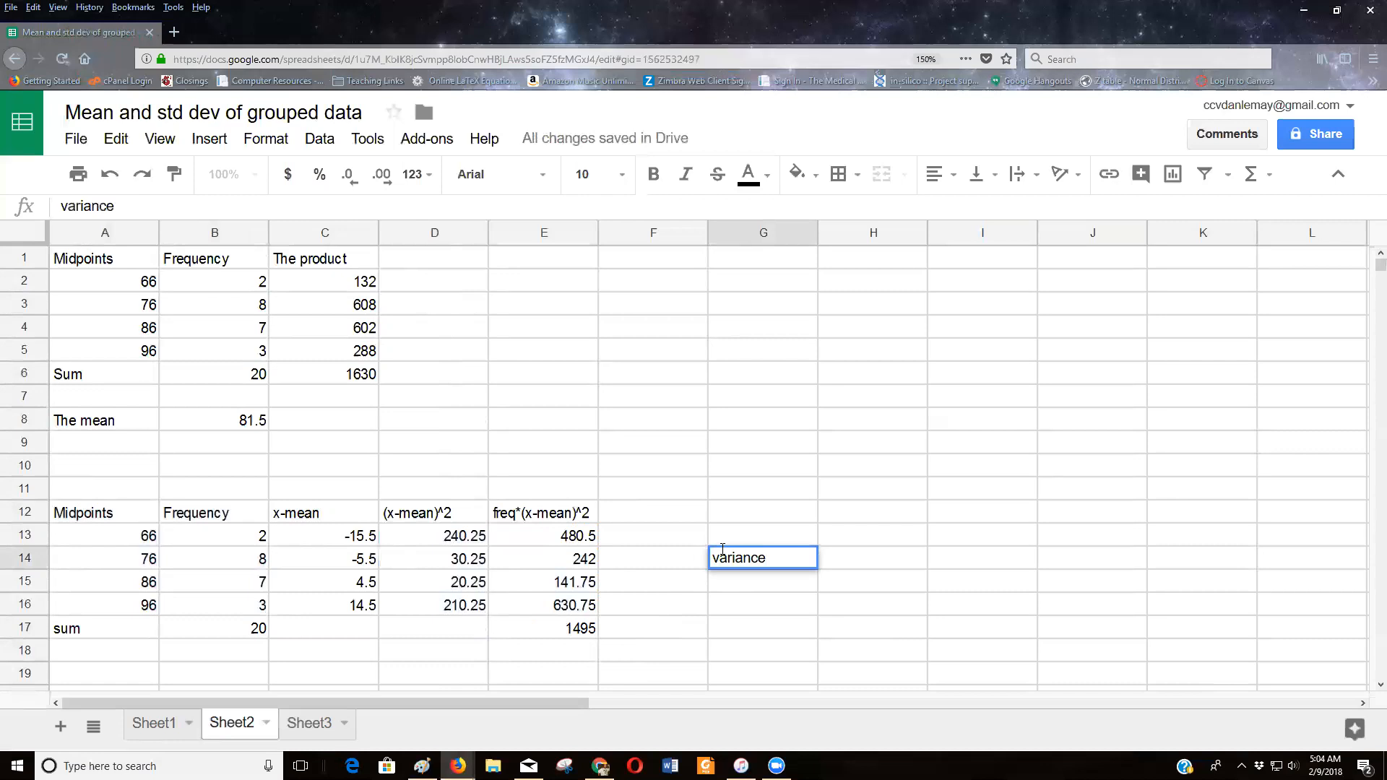
key("Tab")
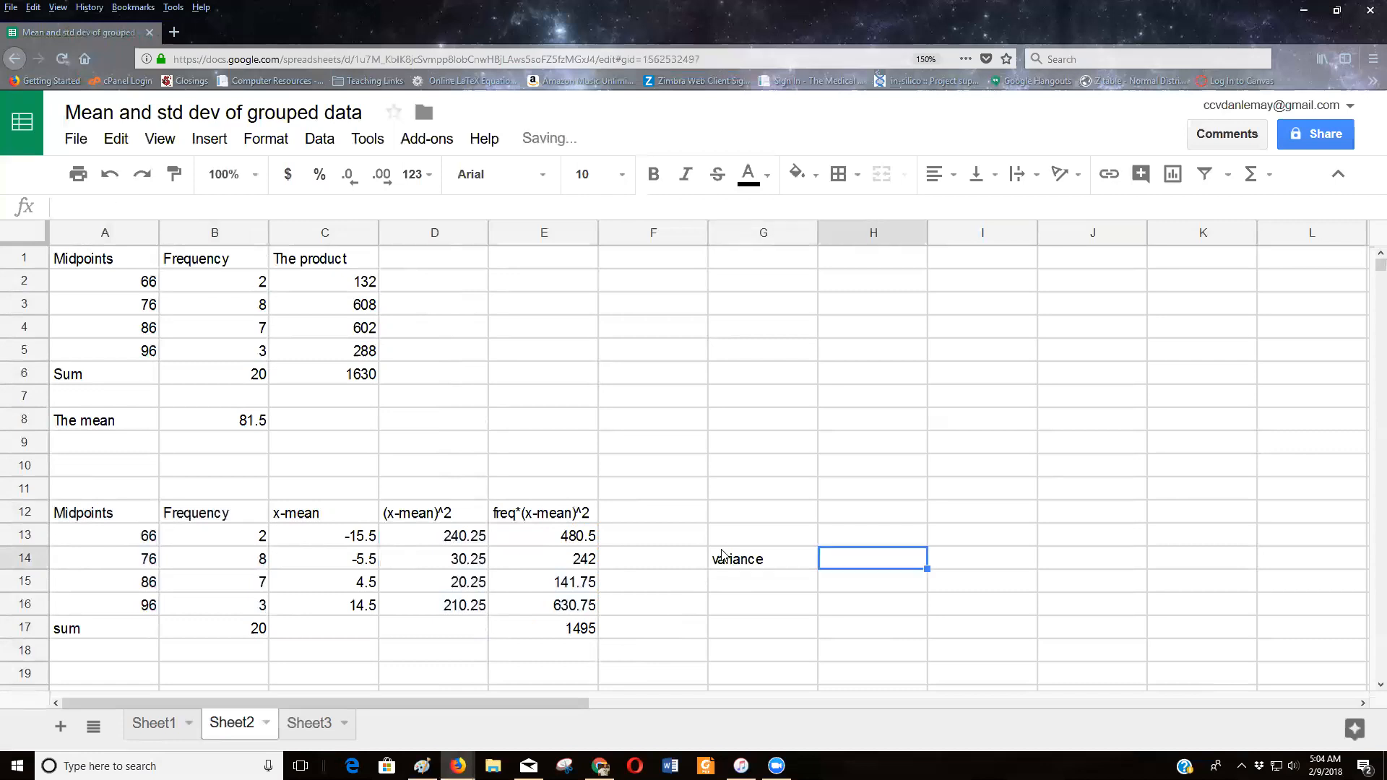
type("=")
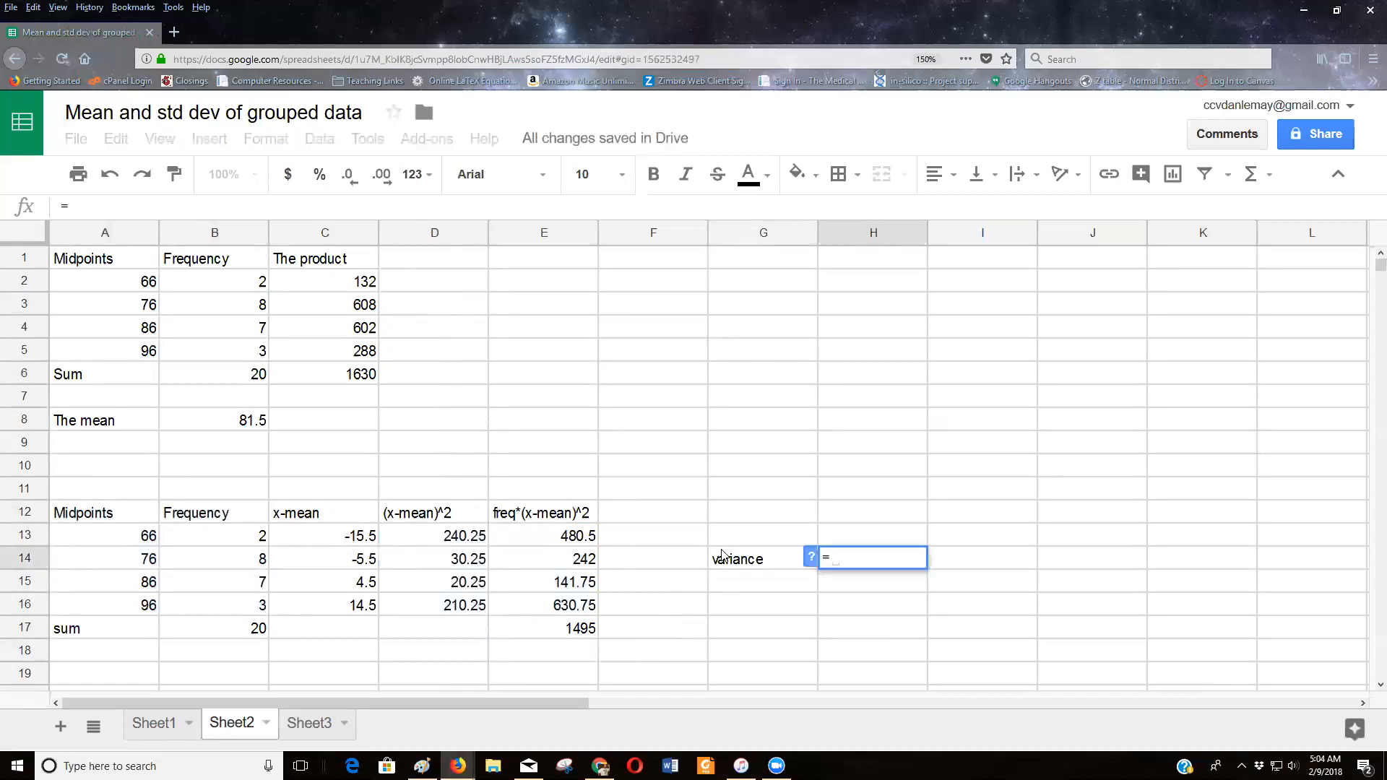
left_click(547, 639)
type("/")
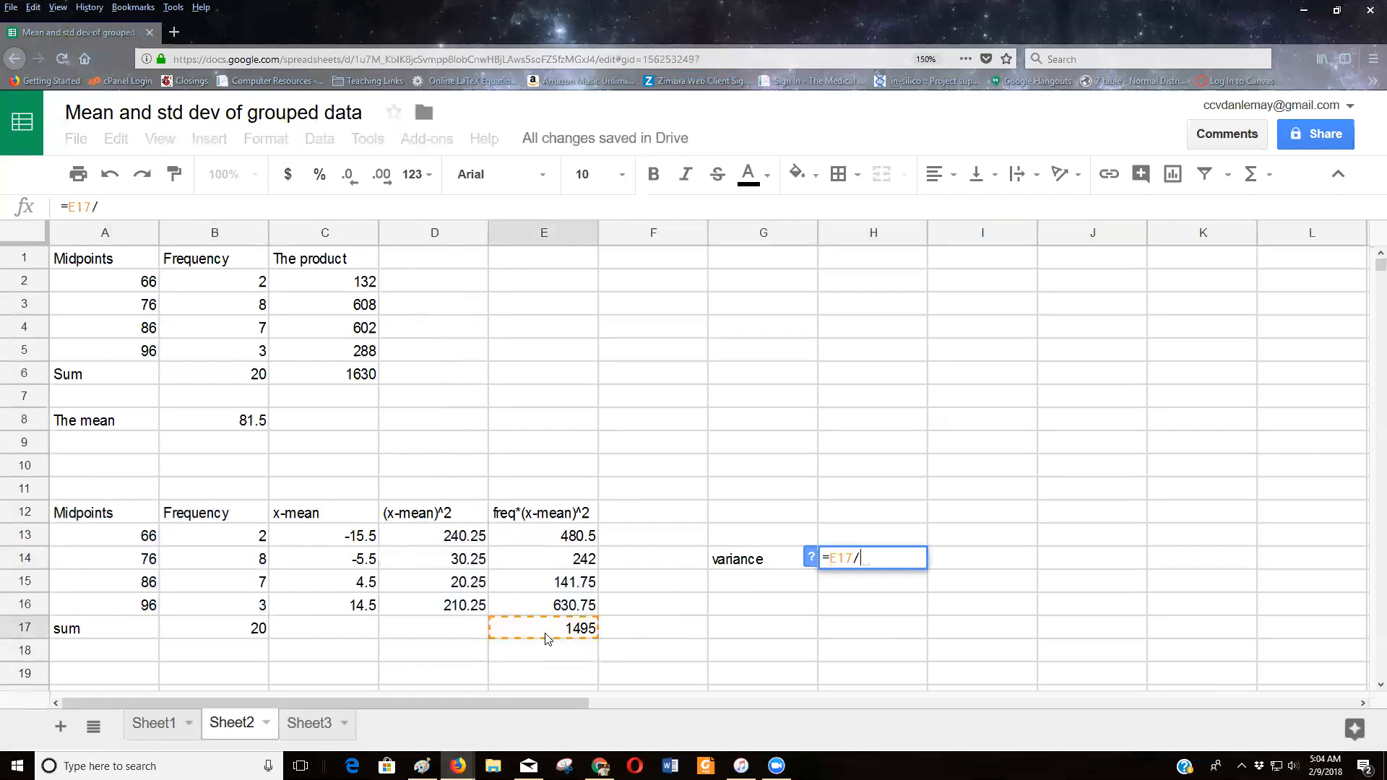
type("19")
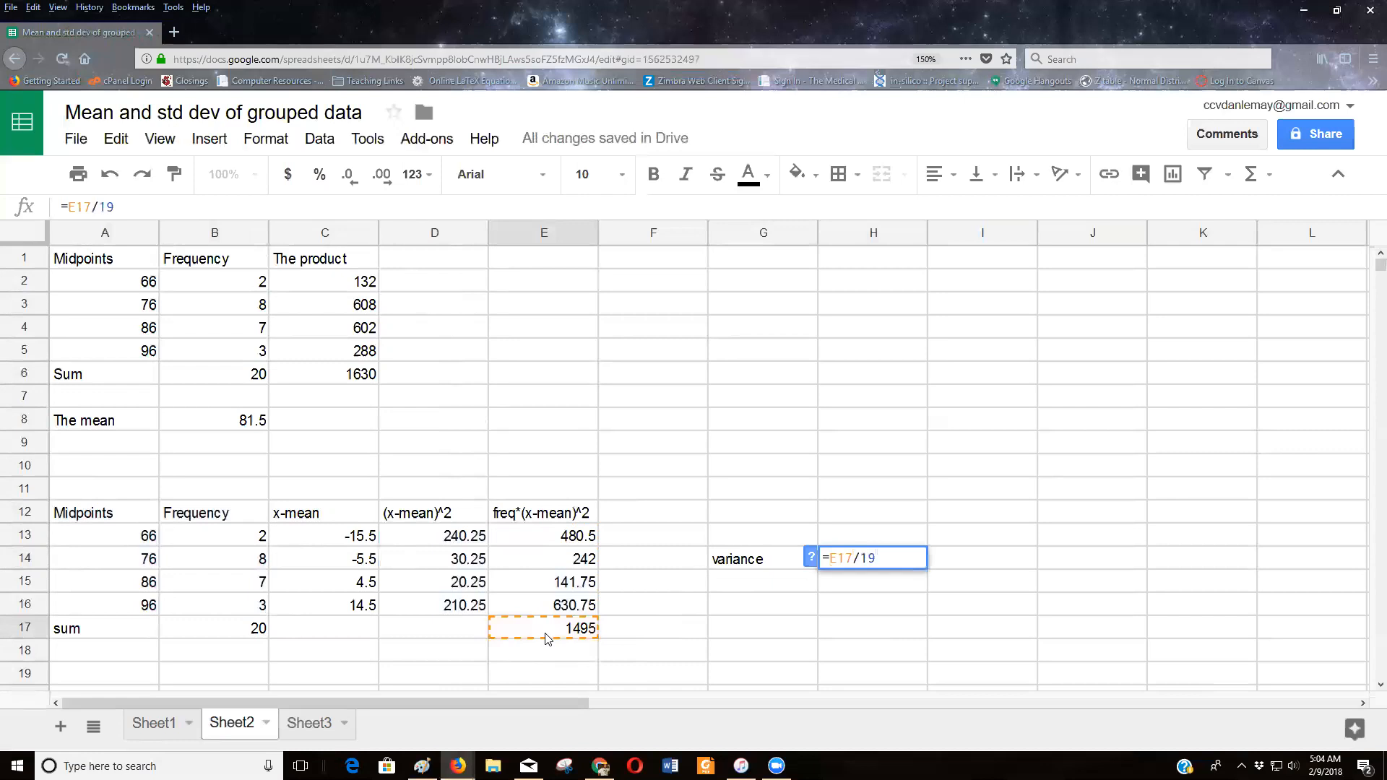
key("Return")
Step: Label G15 "std dev" and calculate it in H15 as the square root of the variance in H14
type("s")
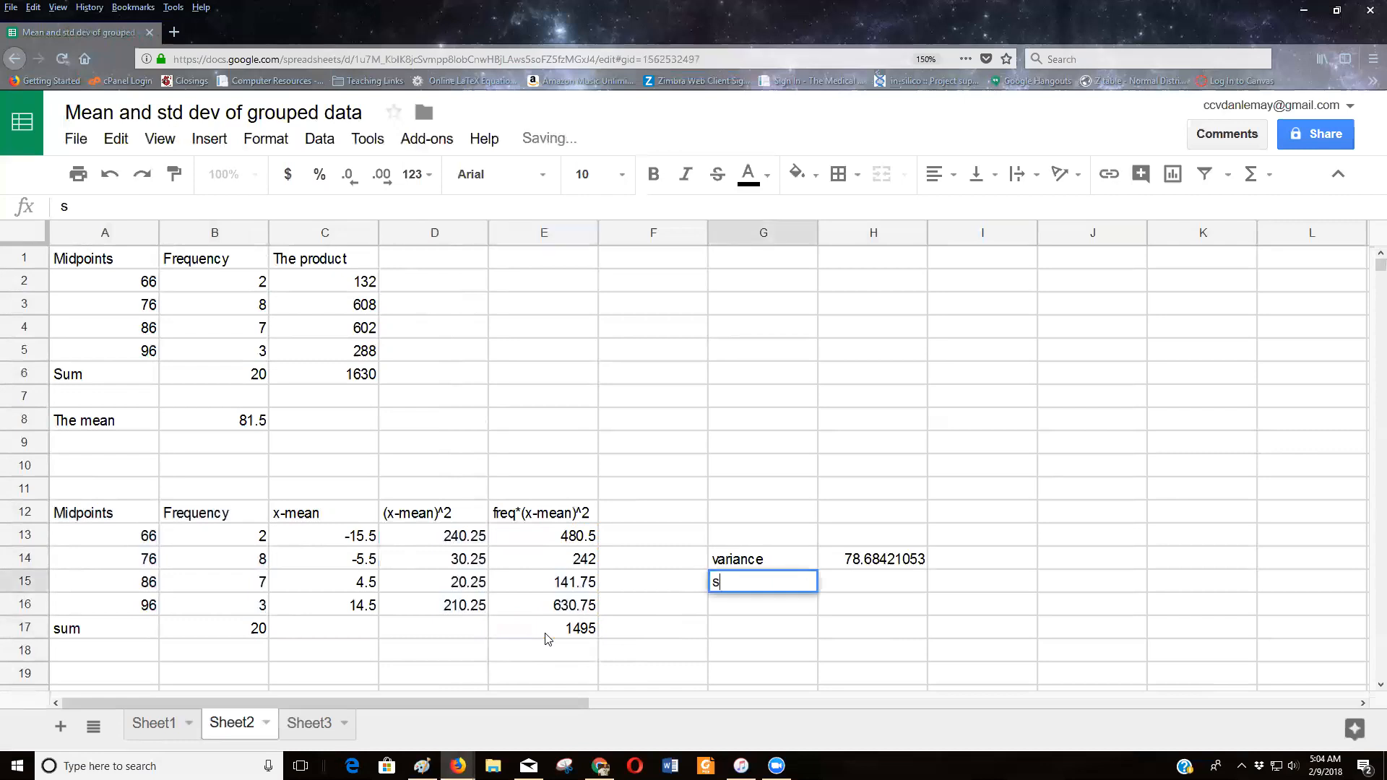
type("td dev")
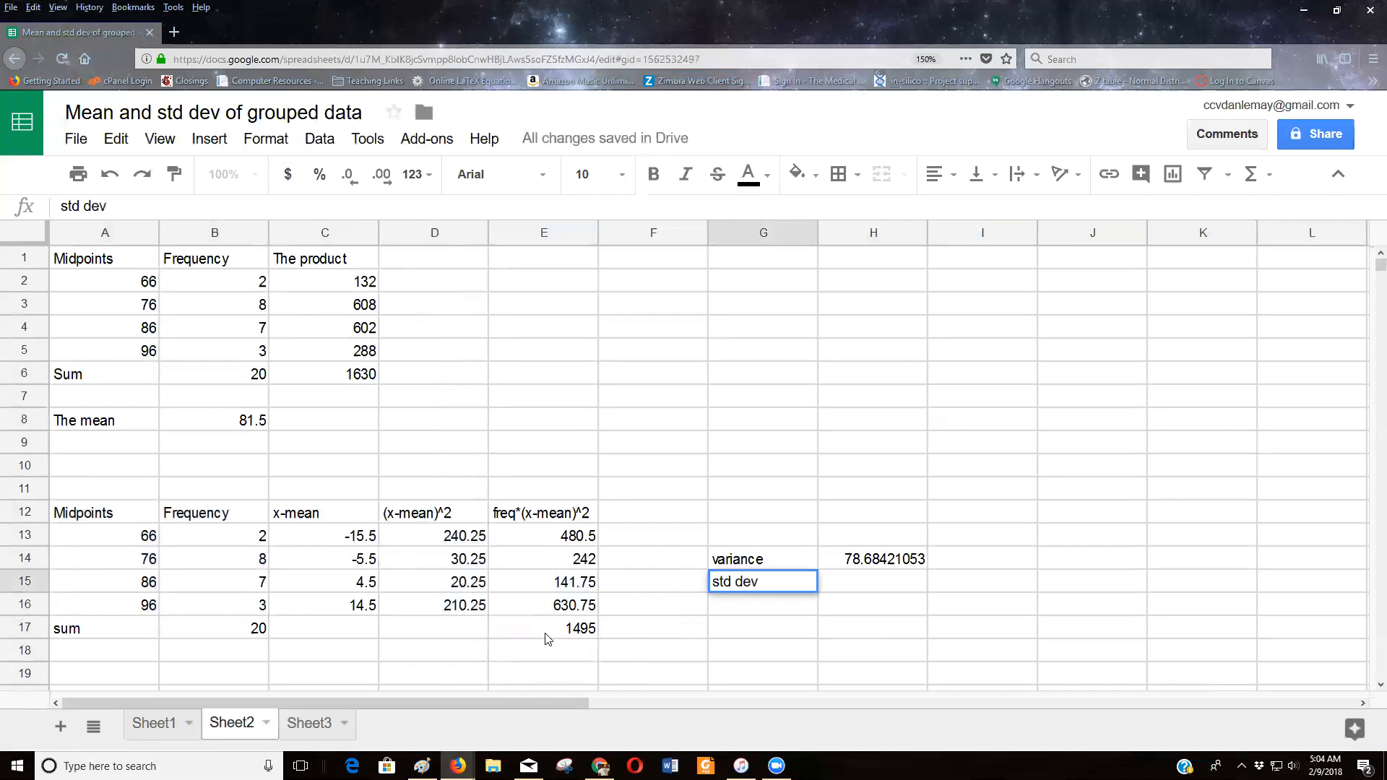
key("Tab")
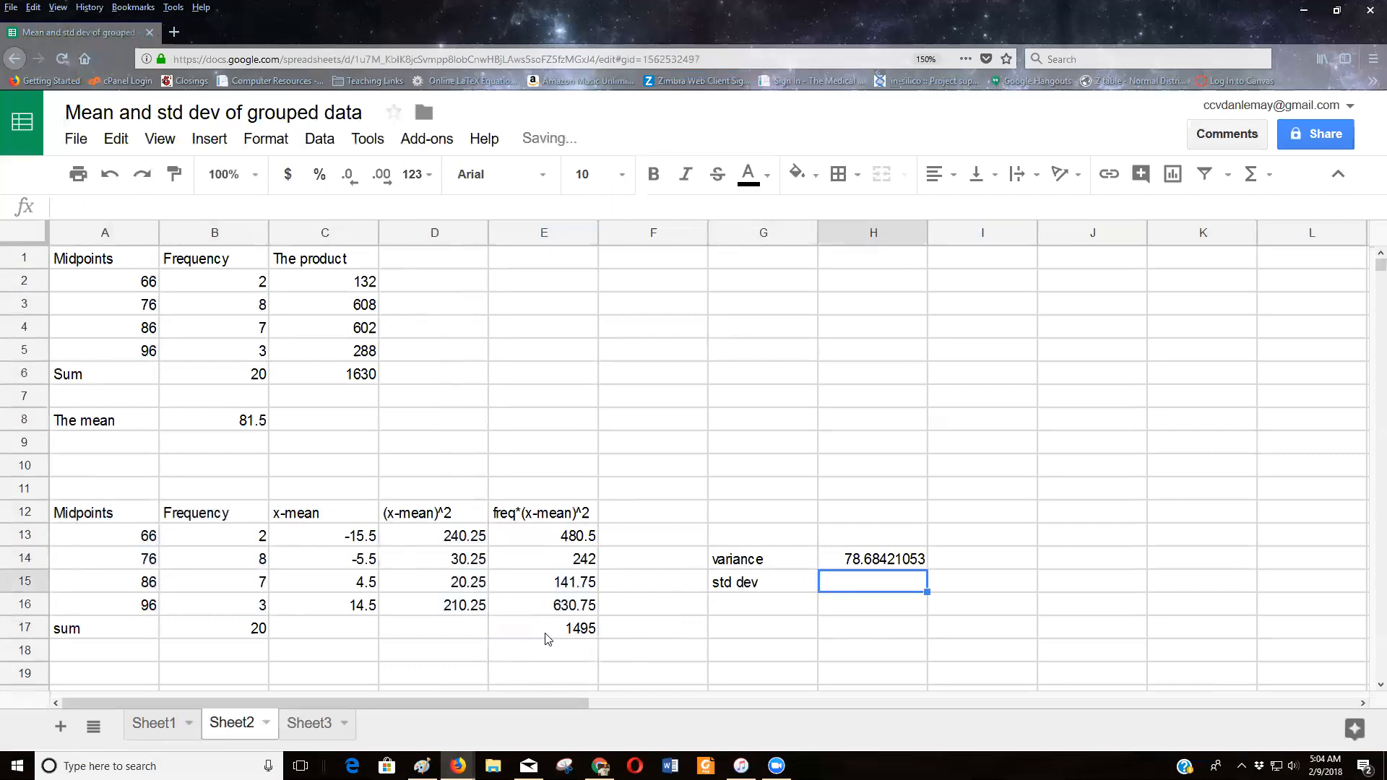
type("=sqrt")
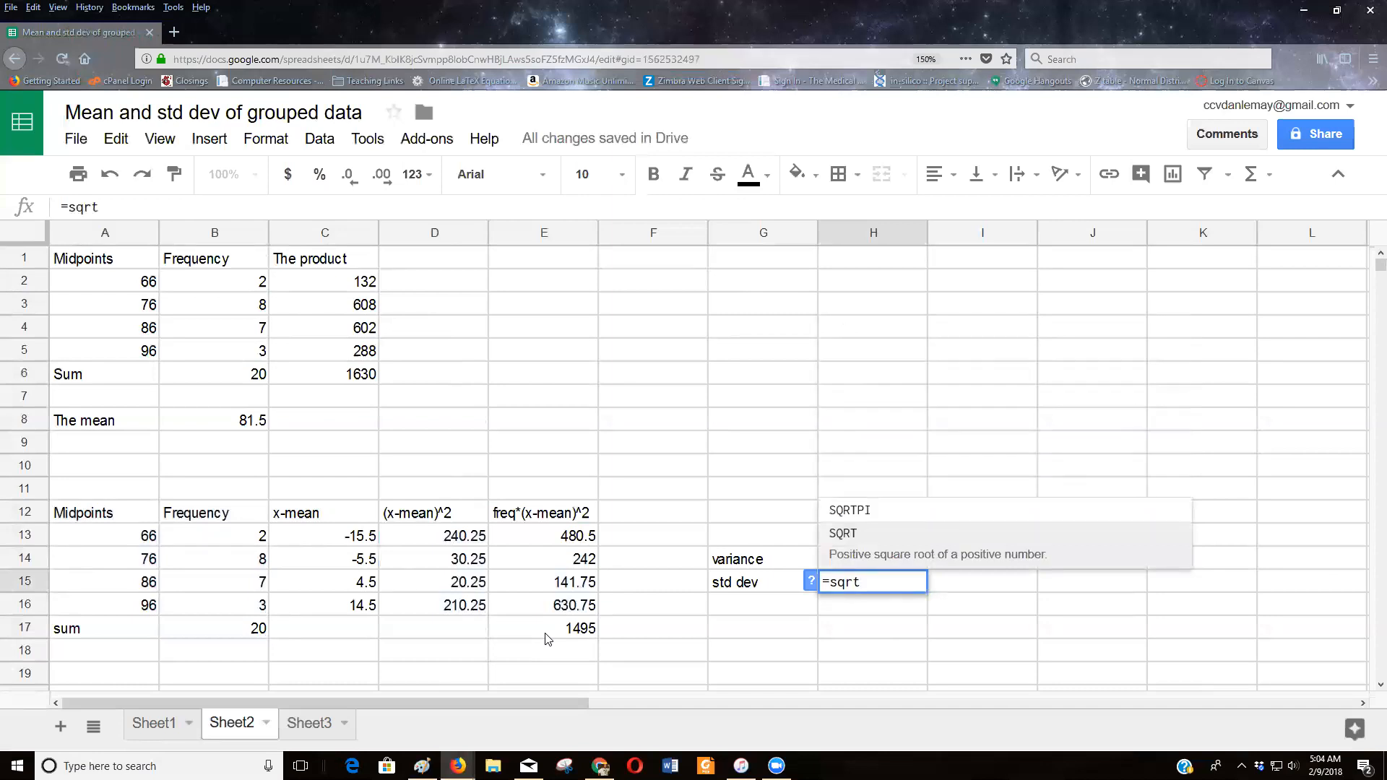
type("(")
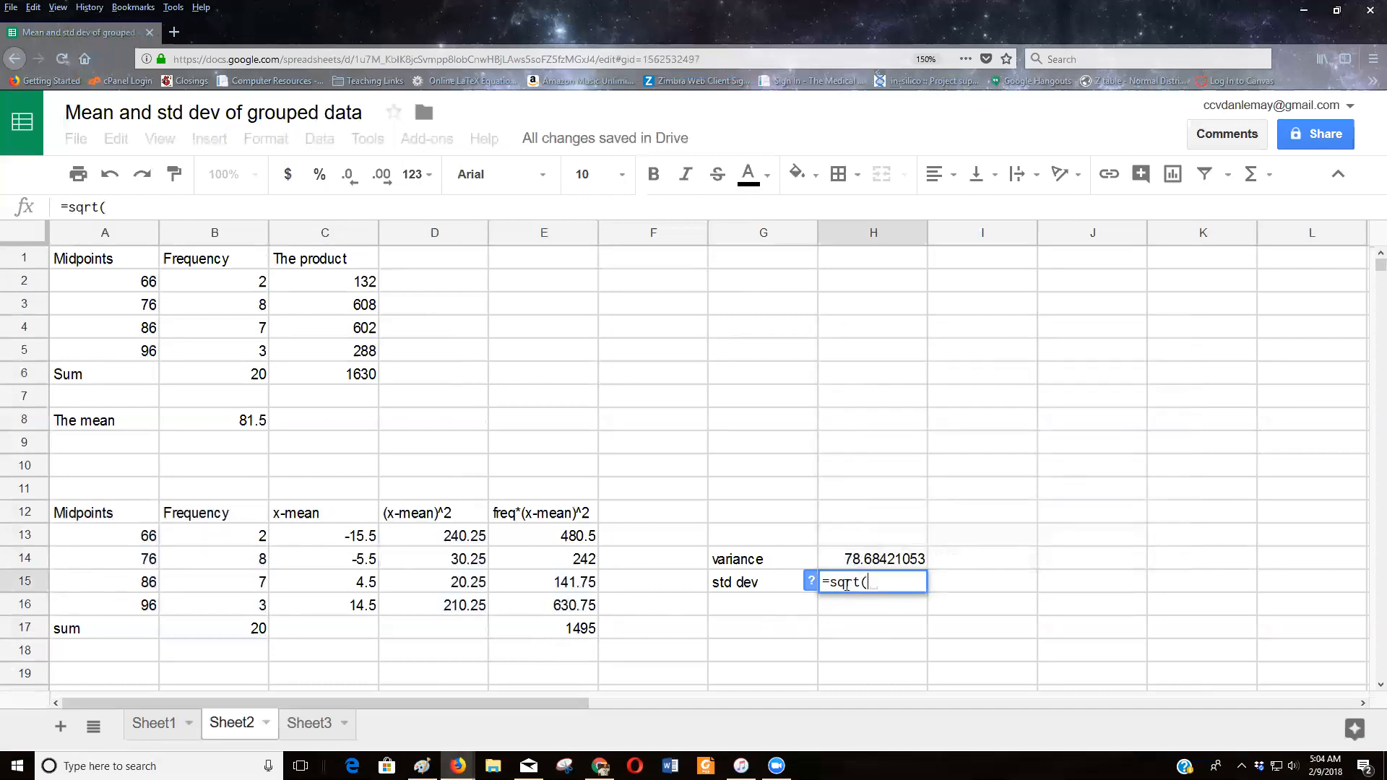
left_click(867, 564)
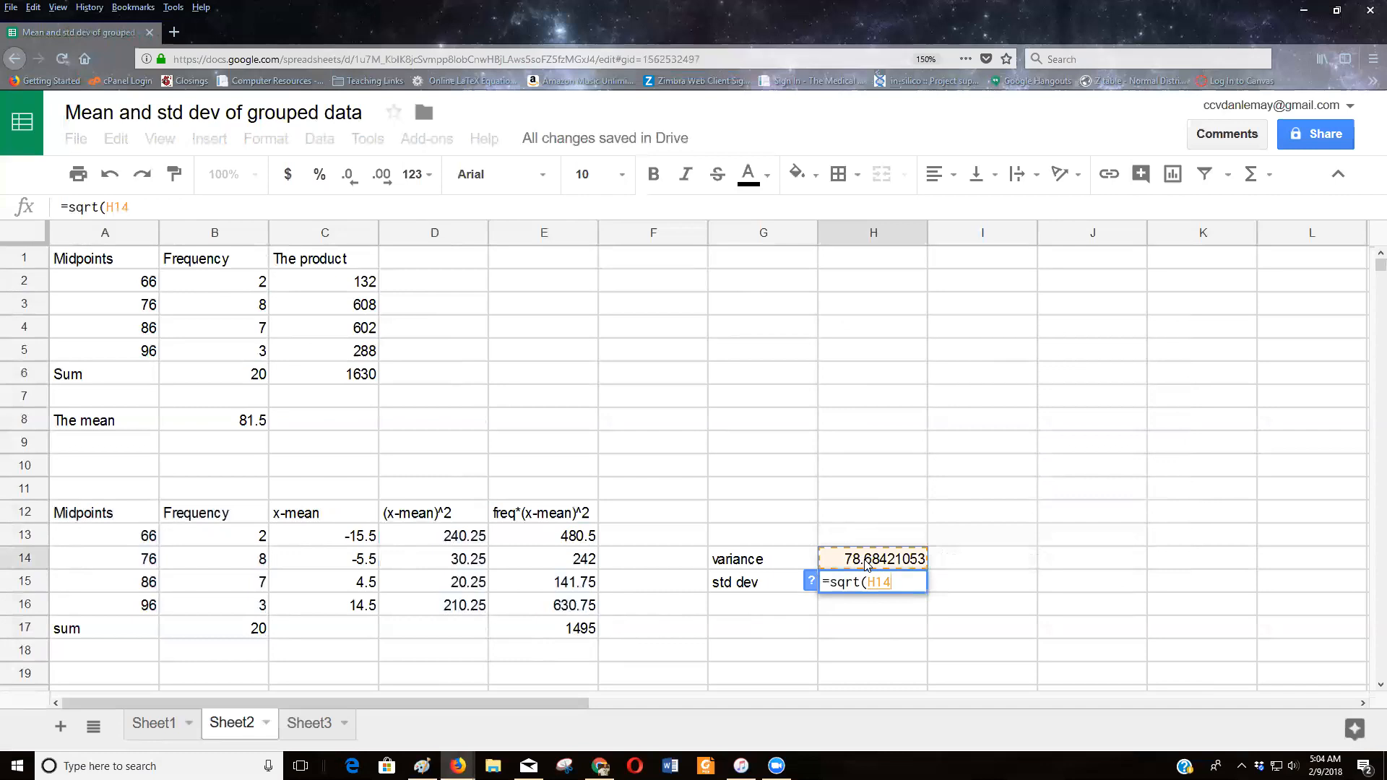
key("Return")
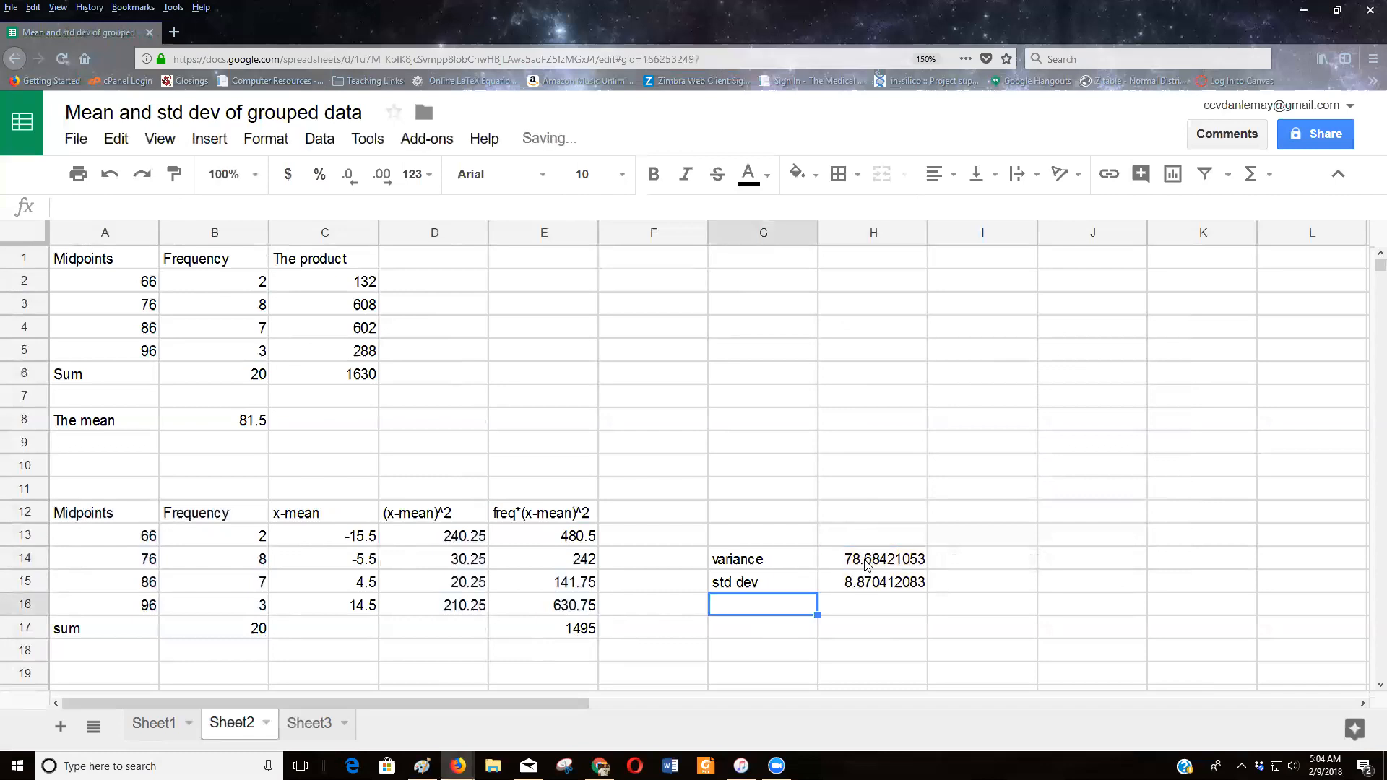
Step: Compare the result with the standard deviation formula in F6 of Sheet3, and return to Sheet2
left_click(315, 728)
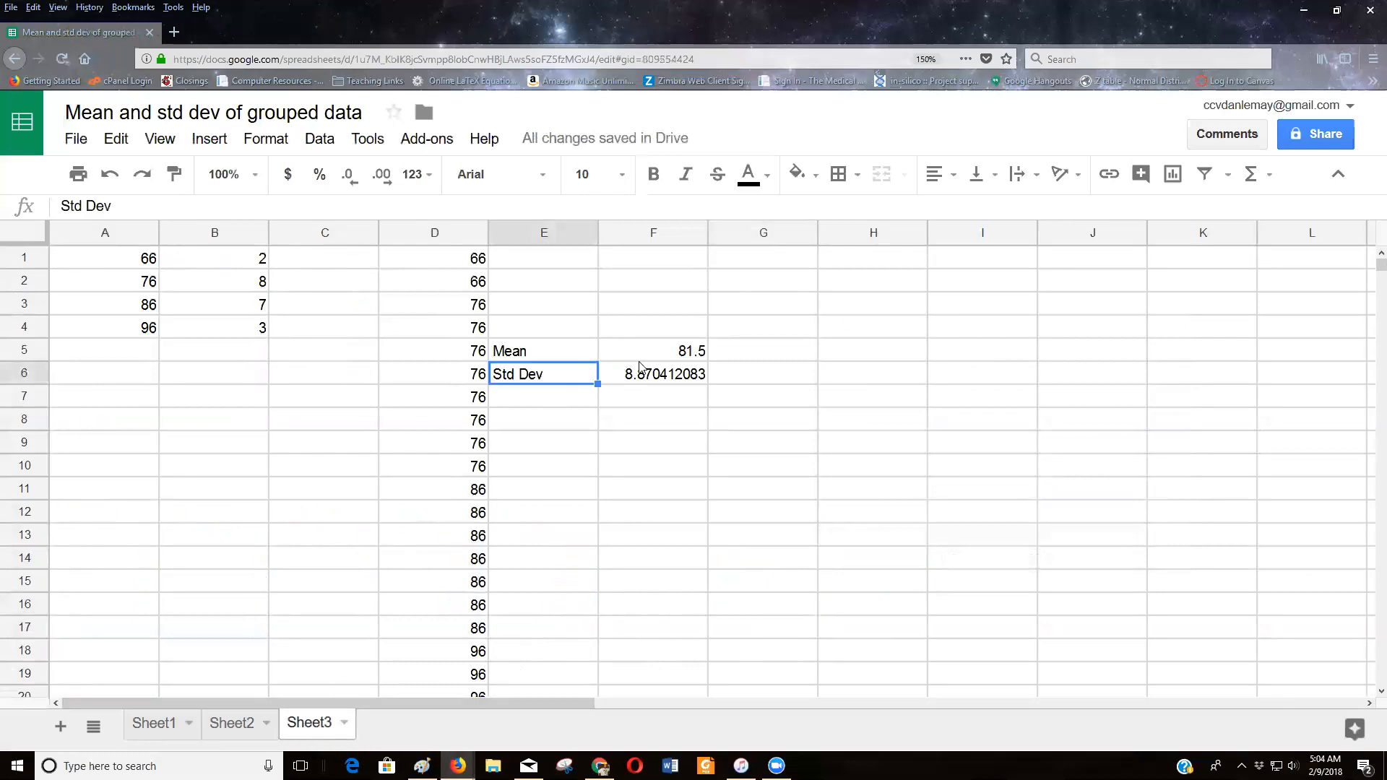
left_click(663, 375)
mouse_move(458, 765)
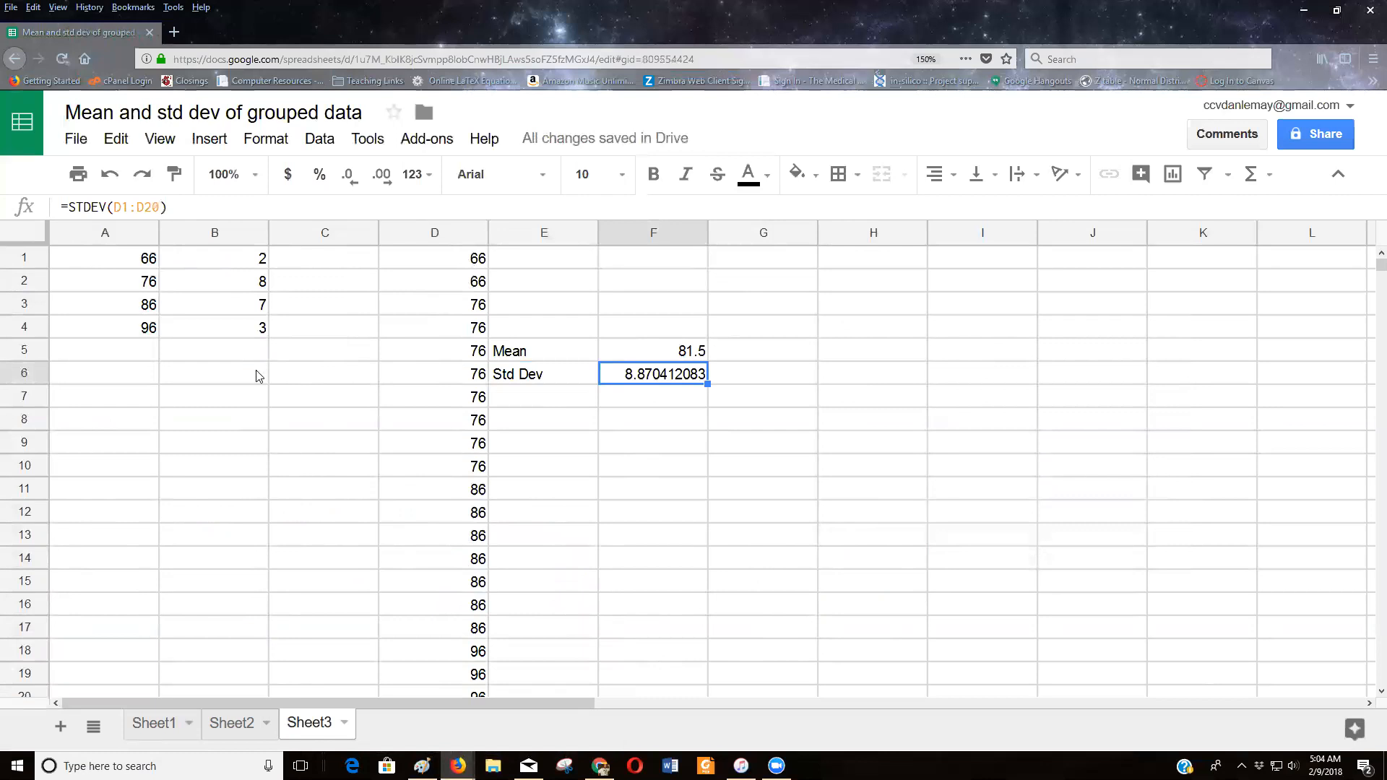
left_click(231, 723)
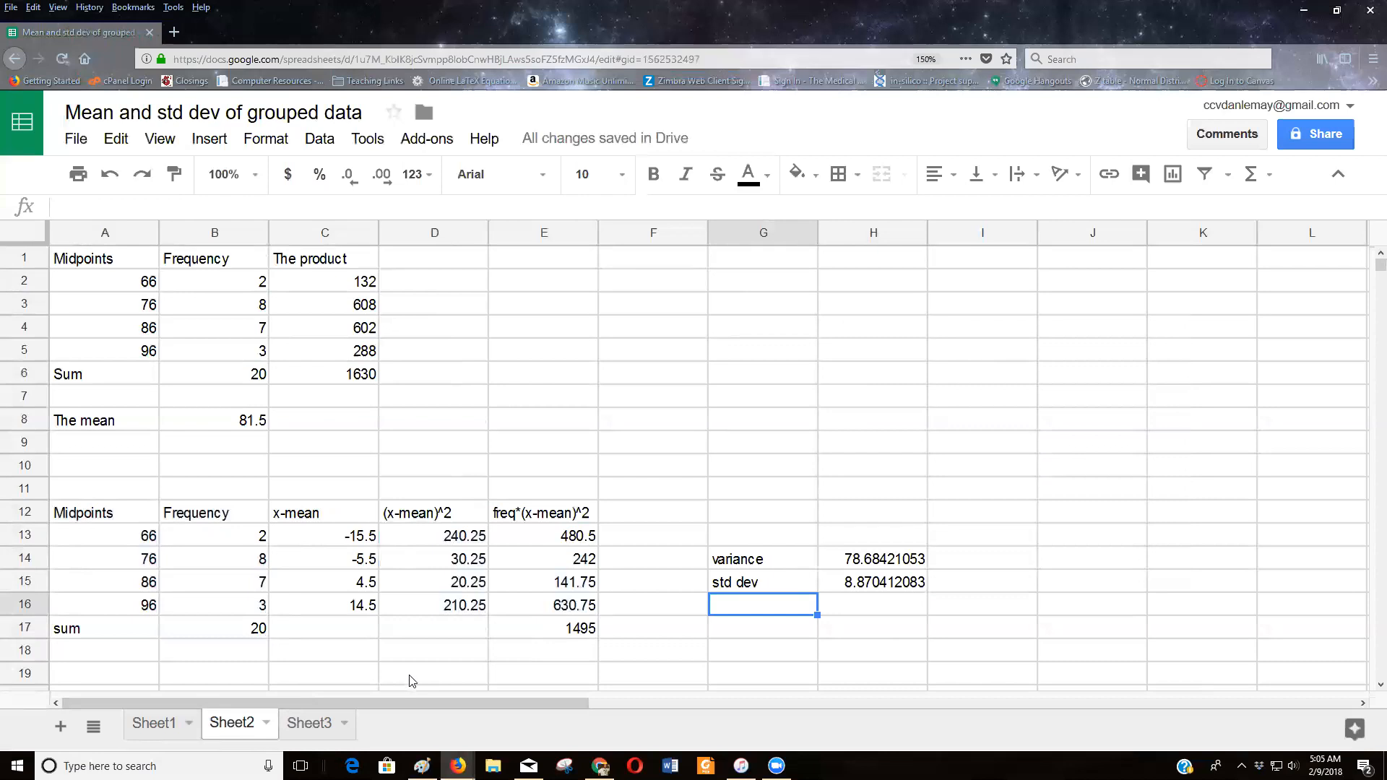